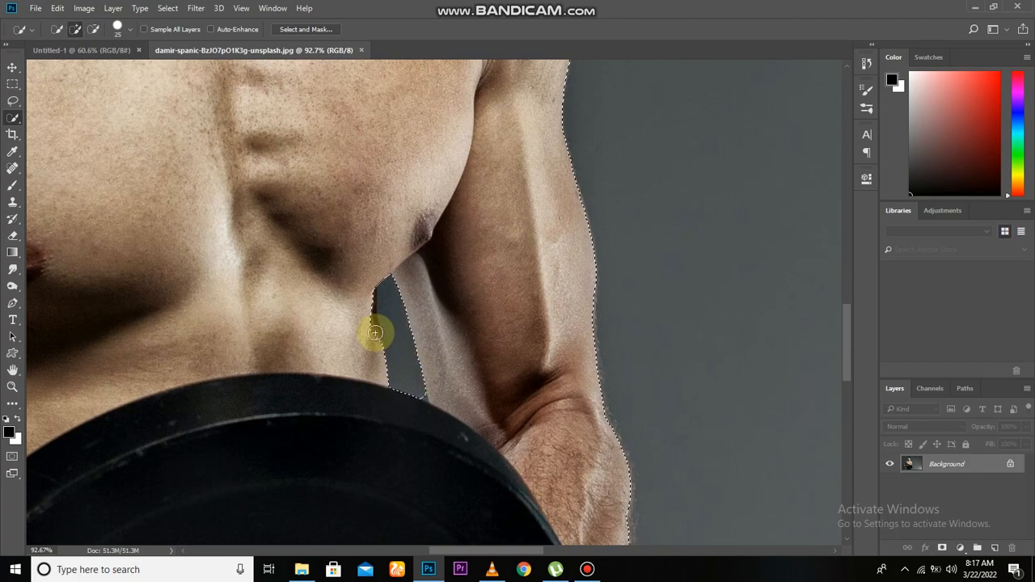
Step: Touch up the quick selection of the man around the gap between his arm and torso
left_click(375, 333)
left_click_drag(267, 105, 335, 270)
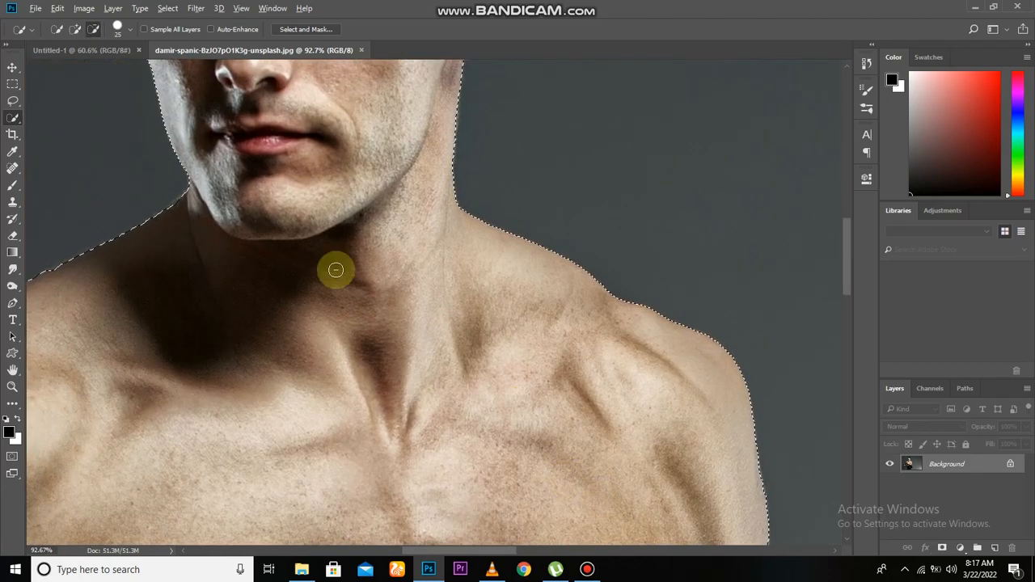
scroll(335, 270, "down", 1)
mouse_move(439, 517)
left_mouse_down()
mouse_move(439, 367)
mouse_move(439, 518)
left_mouse_up()
scroll(439, 368, "down", 1)
Step: Refine the man's selection edges in Select and Mask with Smooth set to 13, and output the cut-out to a new document
left_click(306, 31)
scroll(355, 153, "up", 5)
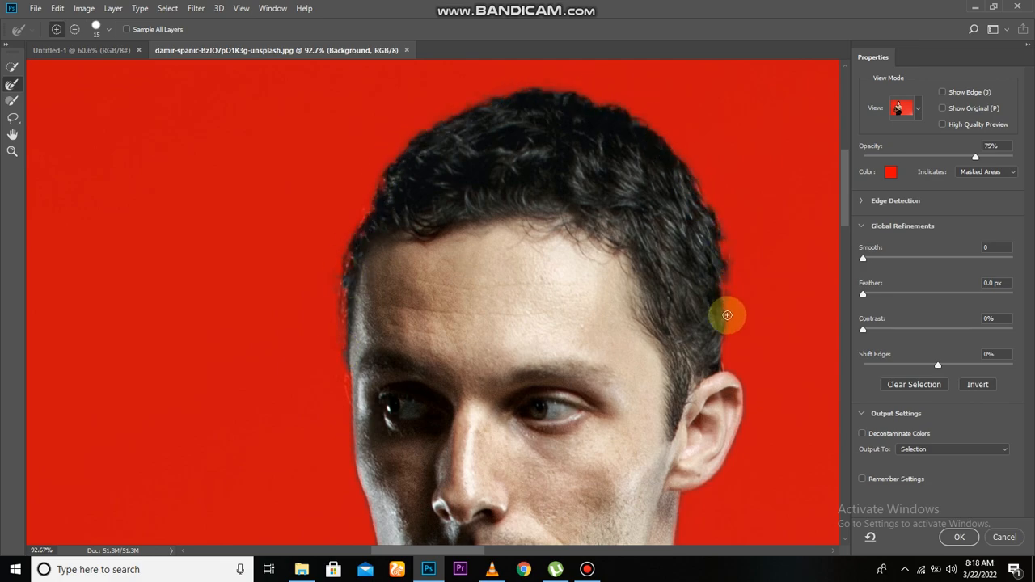
left_click_drag(476, 342, 558, 114)
left_click_drag(562, 313, 224, 277)
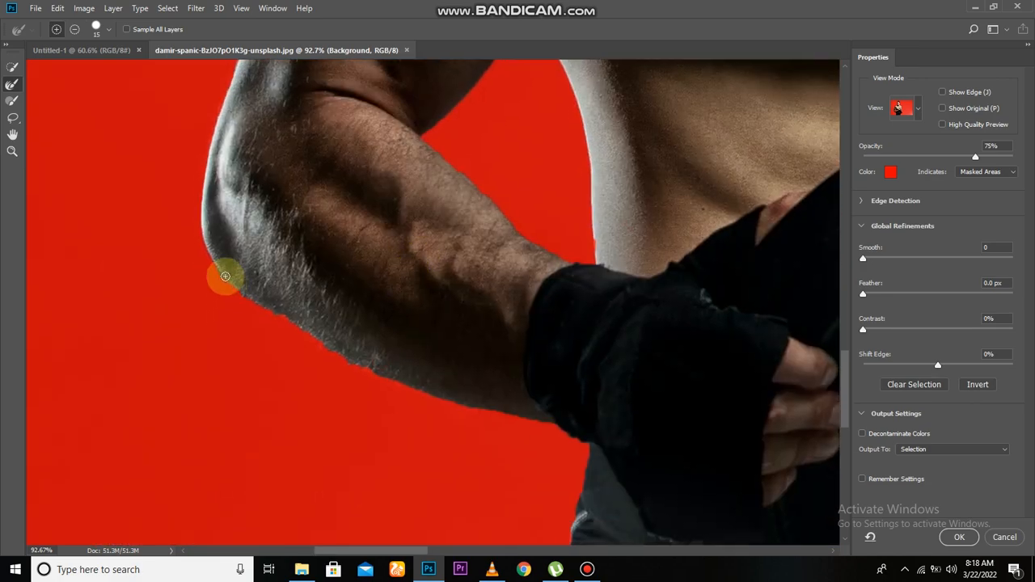
left_click_drag(548, 371, 395, 245)
left_click_drag(797, 364, 441, 358)
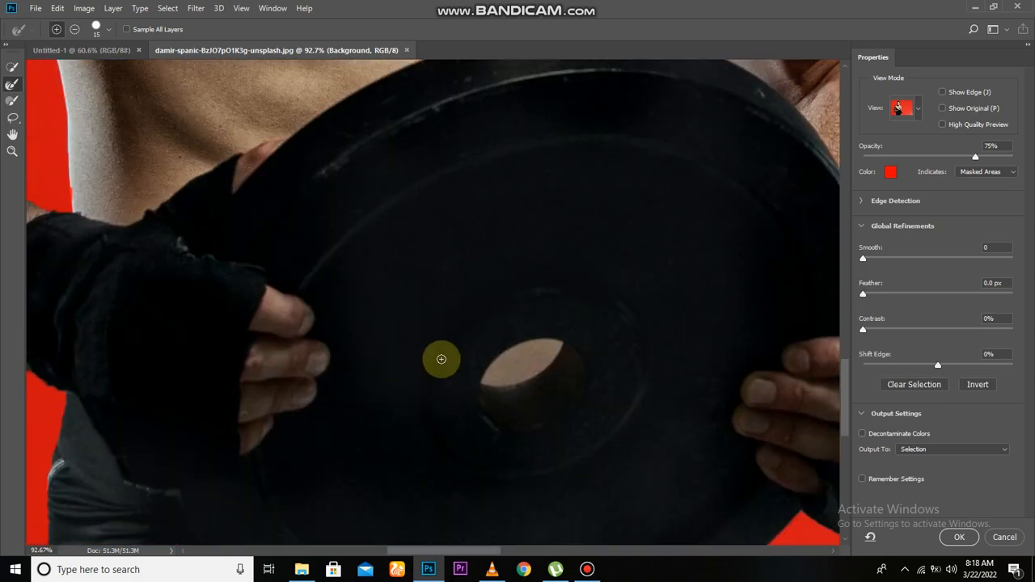
left_click_drag(614, 186, 517, 353)
scroll(509, 166, "up", 4)
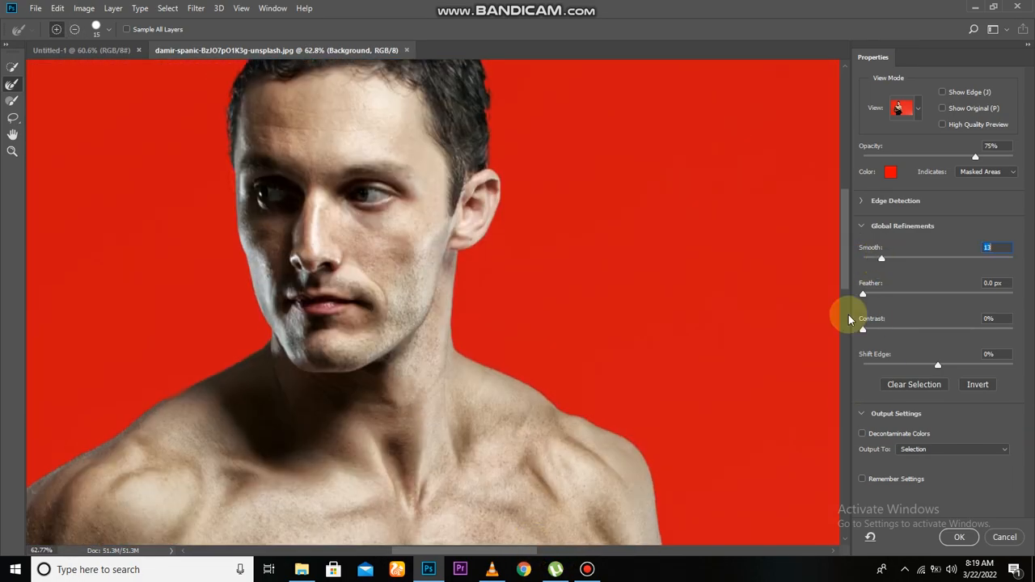
key("Return")
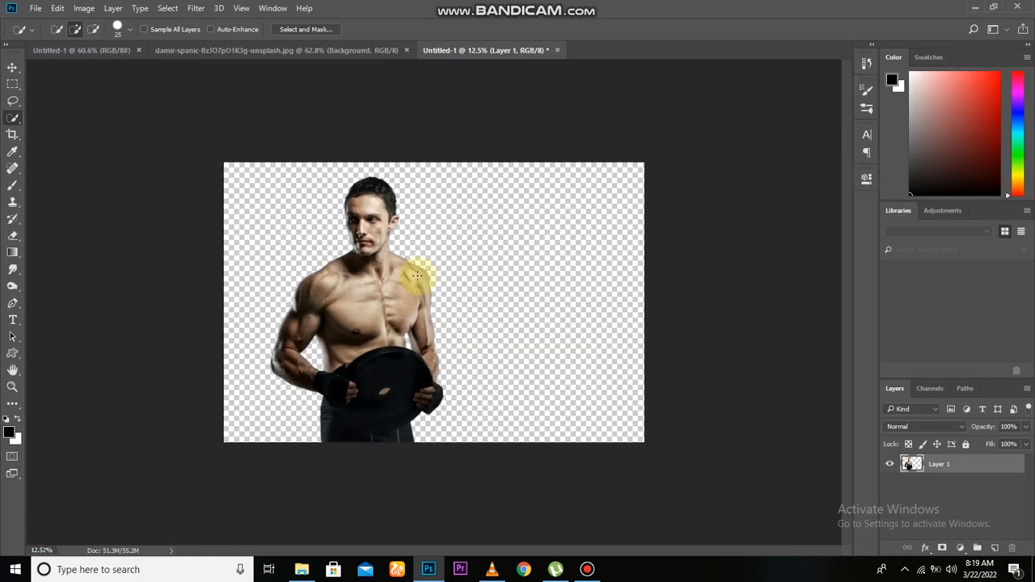
Step: Move the cut-out man from the new transparent document into the white Untitled-1 poster document
scroll(416, 276, "up", 3)
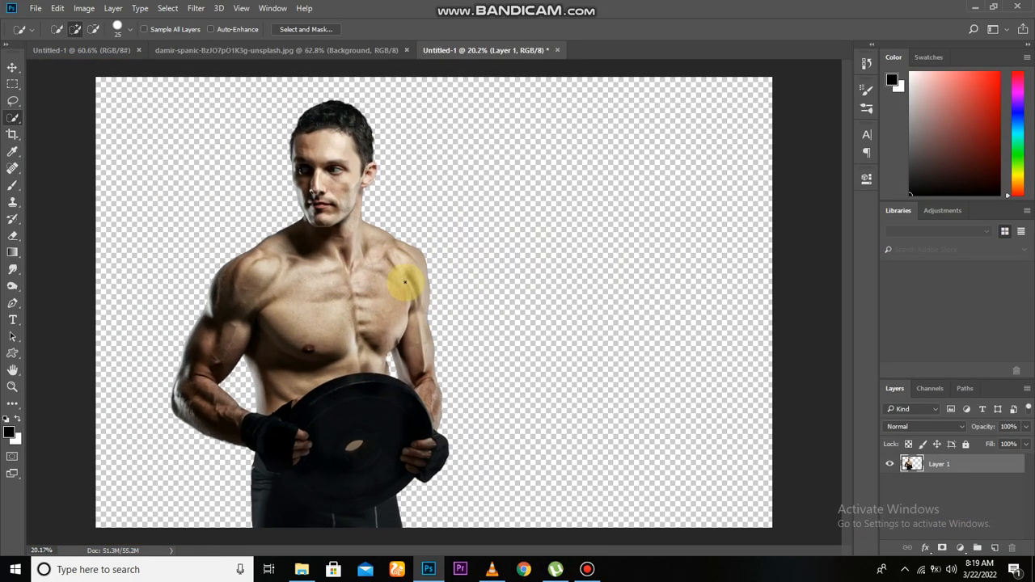
key("v")
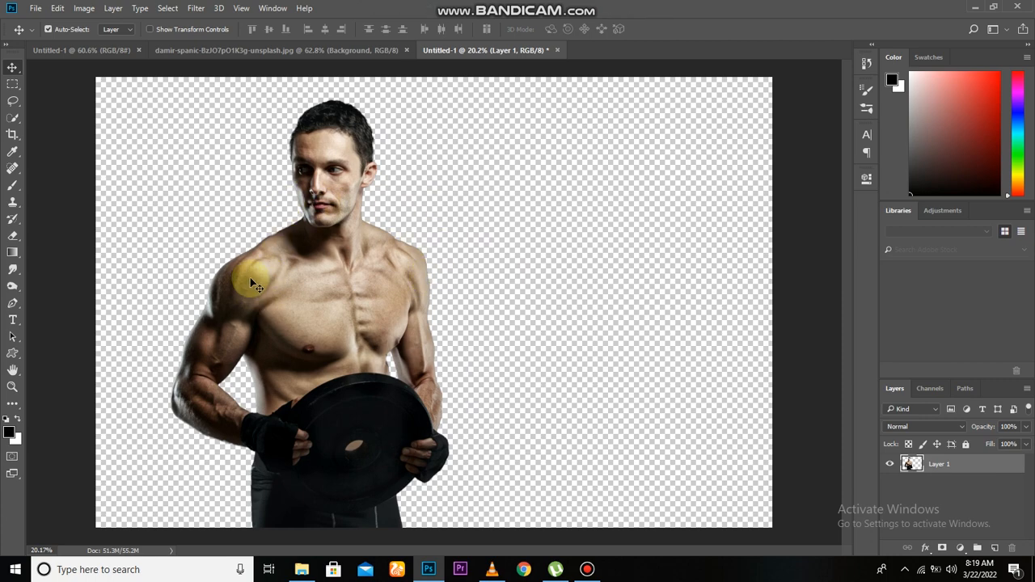
left_click_drag(354, 293, 422, 330)
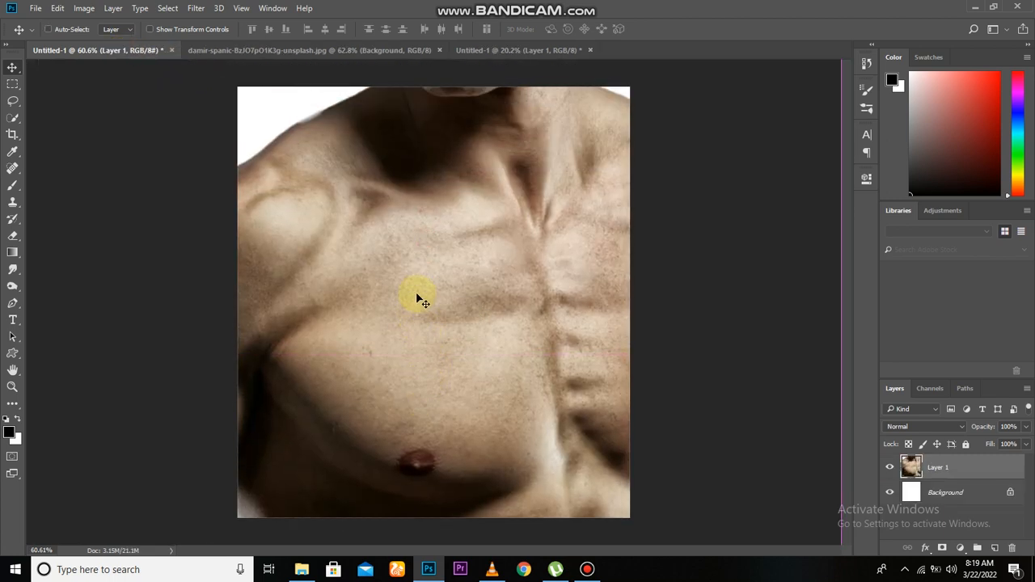
Step: Scale the man's layer down to about 31% and position him at the lower centre of the white canvas
key("ctrl+t")
scroll(417, 297, "down", 5)
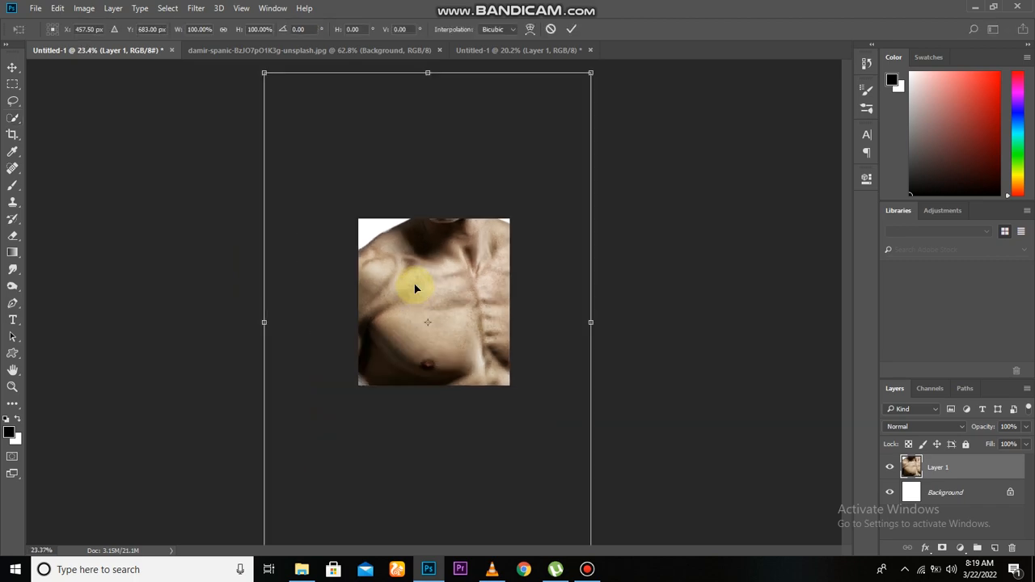
left_click_drag(592, 71, 482, 239)
scroll(428, 352, "up", 3)
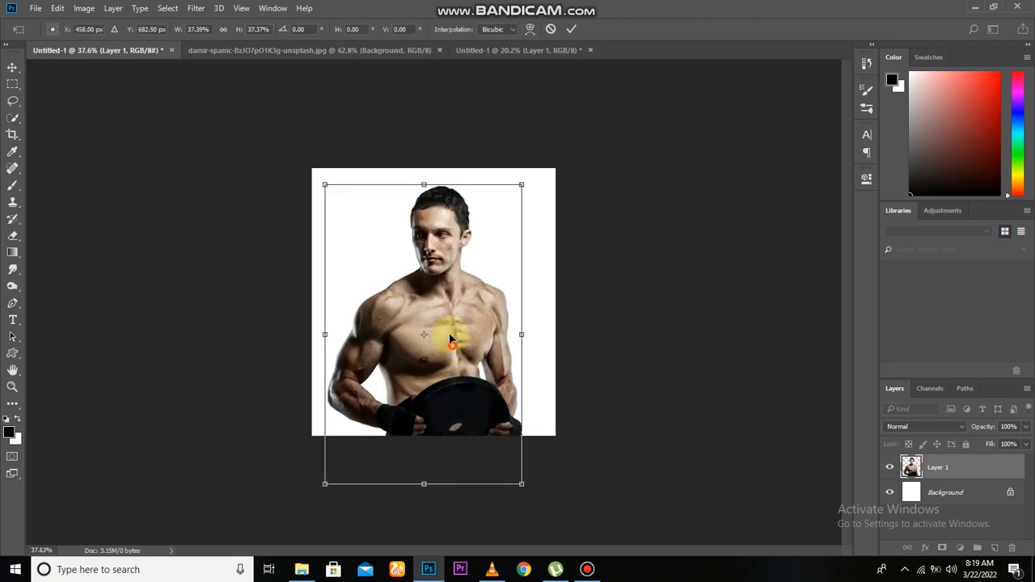
left_click_drag(449, 317, 452, 323)
left_click_drag(515, 165, 504, 188)
mouse_move(471, 288)
left_mouse_down()
mouse_move(473, 315)
mouse_move(462, 282)
mouse_move(473, 300)
left_mouse_up()
scroll(477, 261, "up", 1)
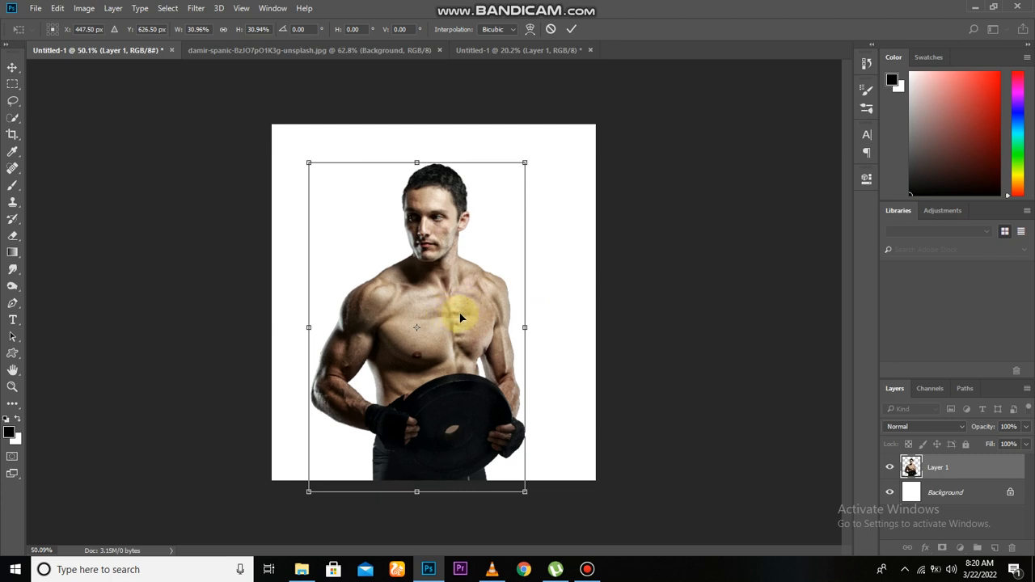
mouse_move(459, 318)
left_mouse_down()
mouse_move(470, 312)
mouse_move(462, 314)
left_mouse_up()
left_click(571, 29)
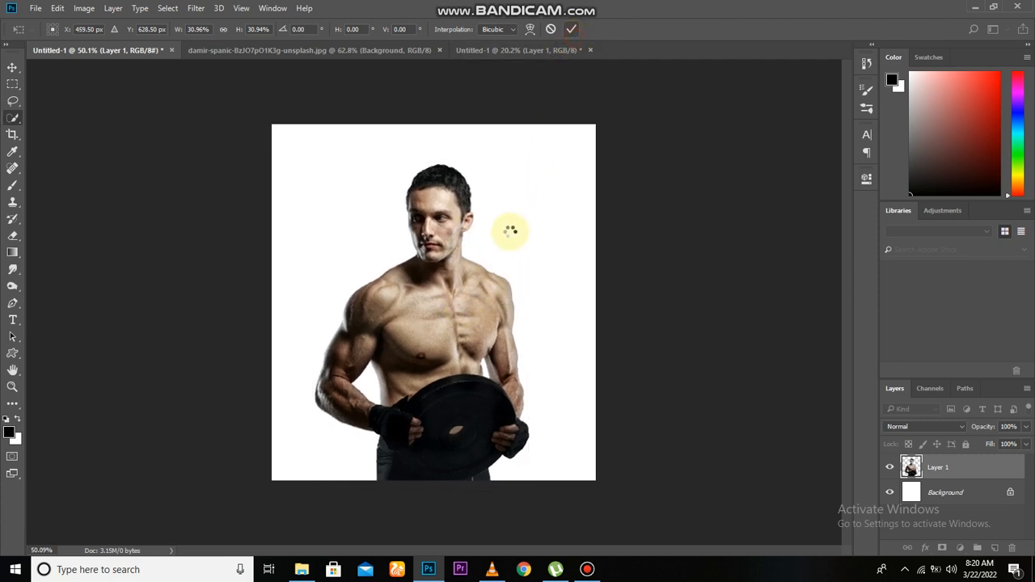
key("w")
scroll(400, 267, "up", 2)
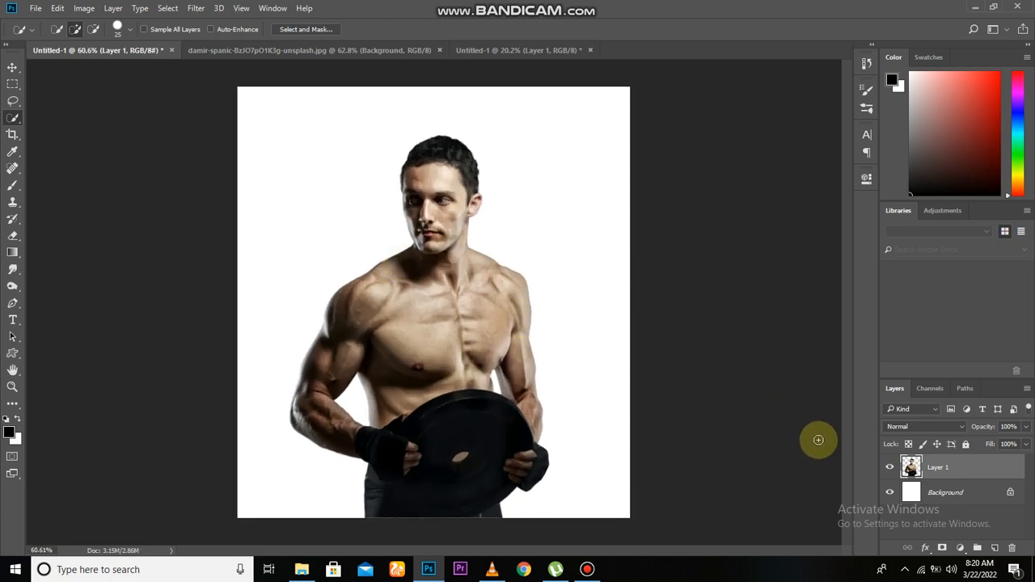
Step: Close the transparent cut-out document without saving, and close the original damir-spanic photo
left_click(534, 50)
left_click(591, 50)
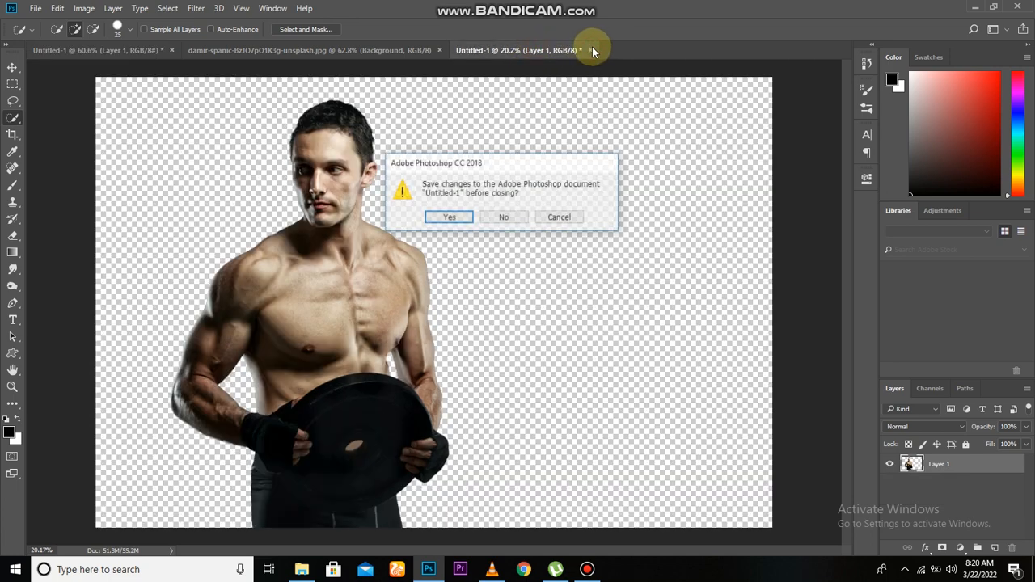
left_click(518, 217)
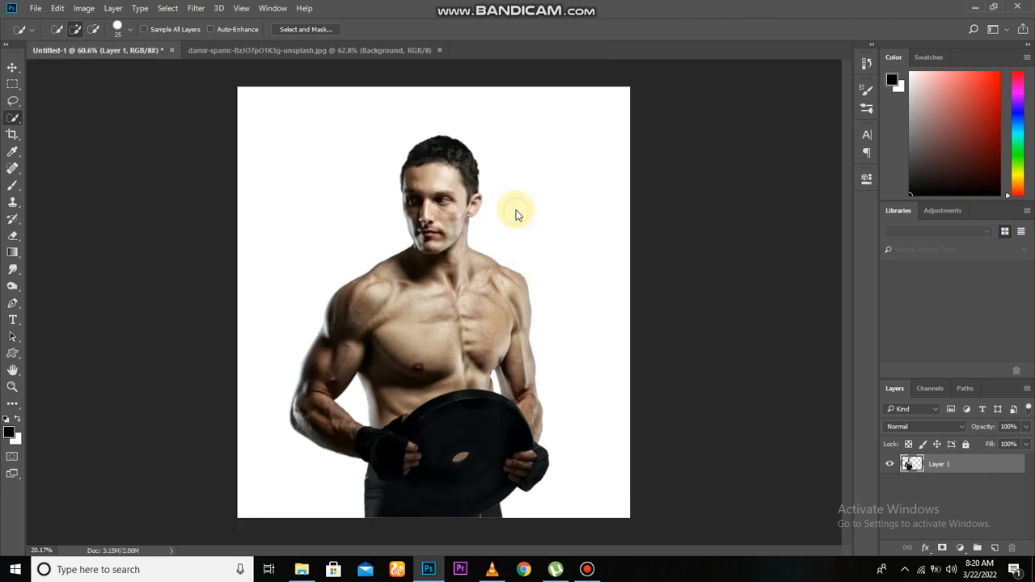
left_click(338, 58)
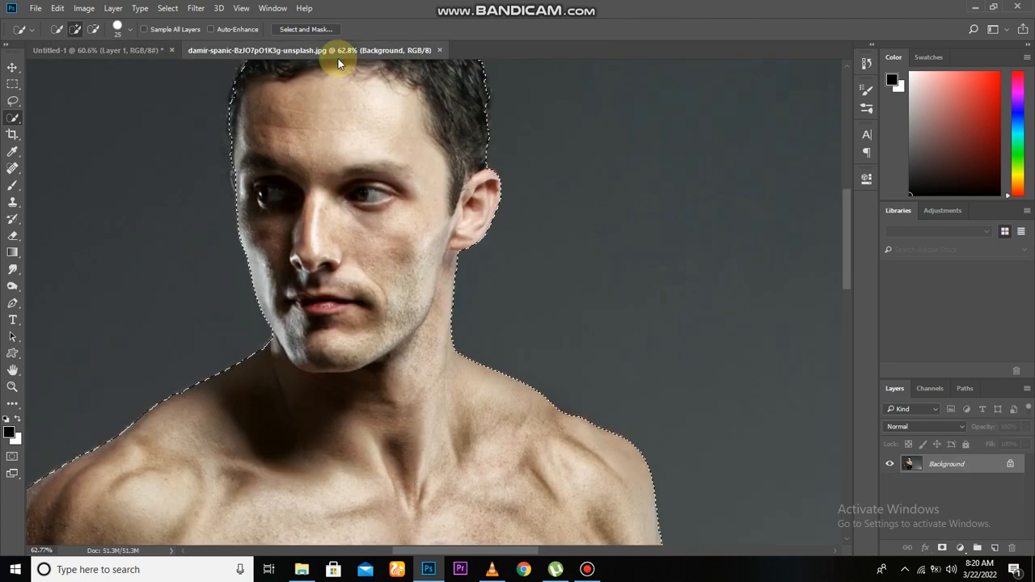
left_click(441, 51)
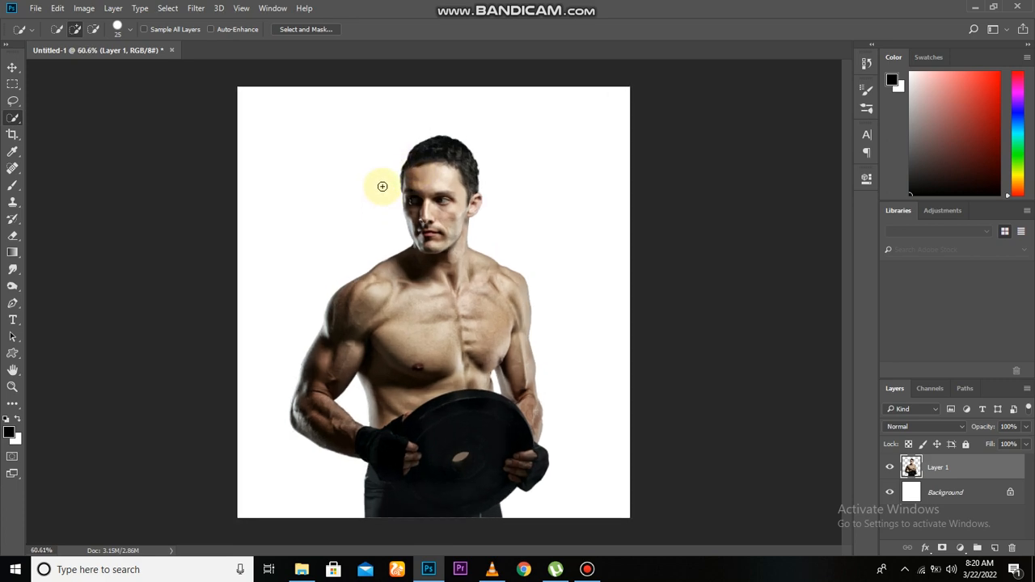
Step: Unlock the white Background layer and apply the Difference Clouds render filter to it
key("ctrl+plus")
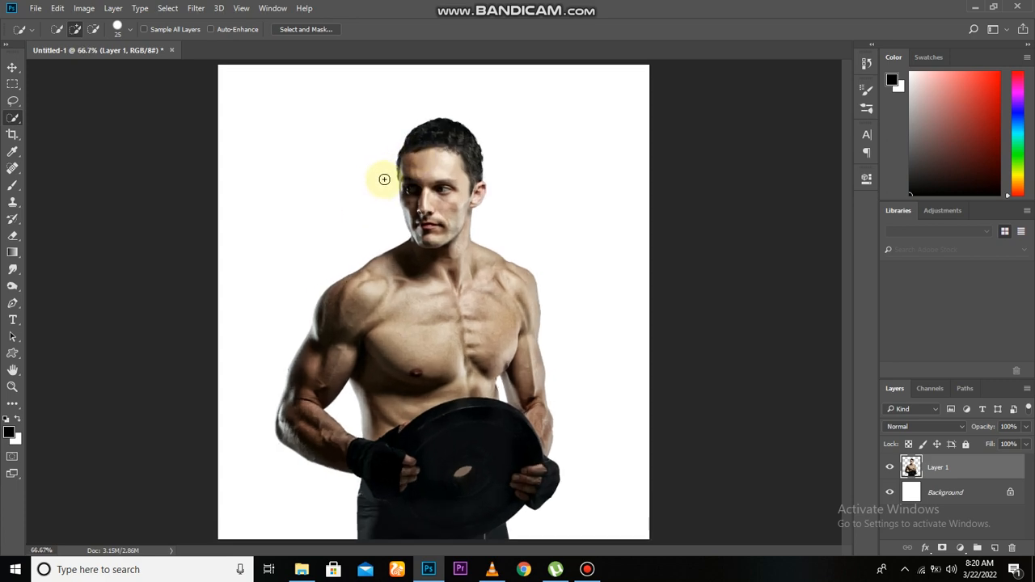
left_click(957, 492)
left_click(1010, 492)
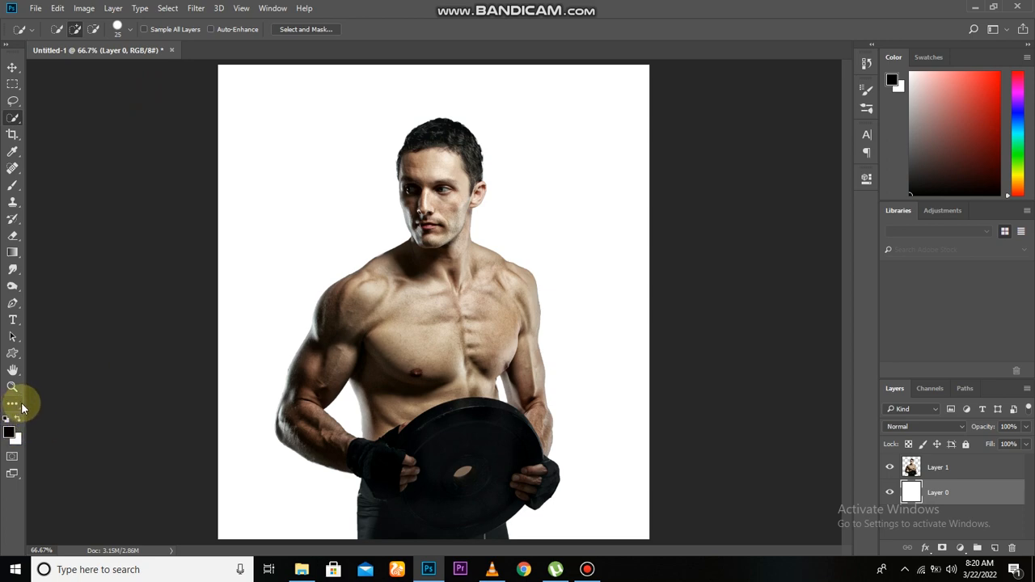
left_click(203, 10)
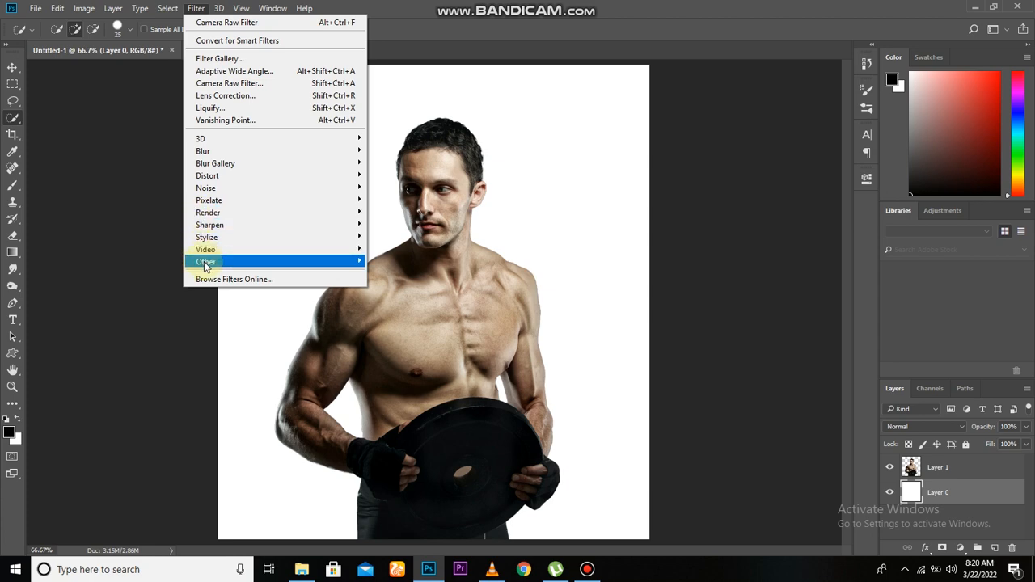
mouse_move(232, 213)
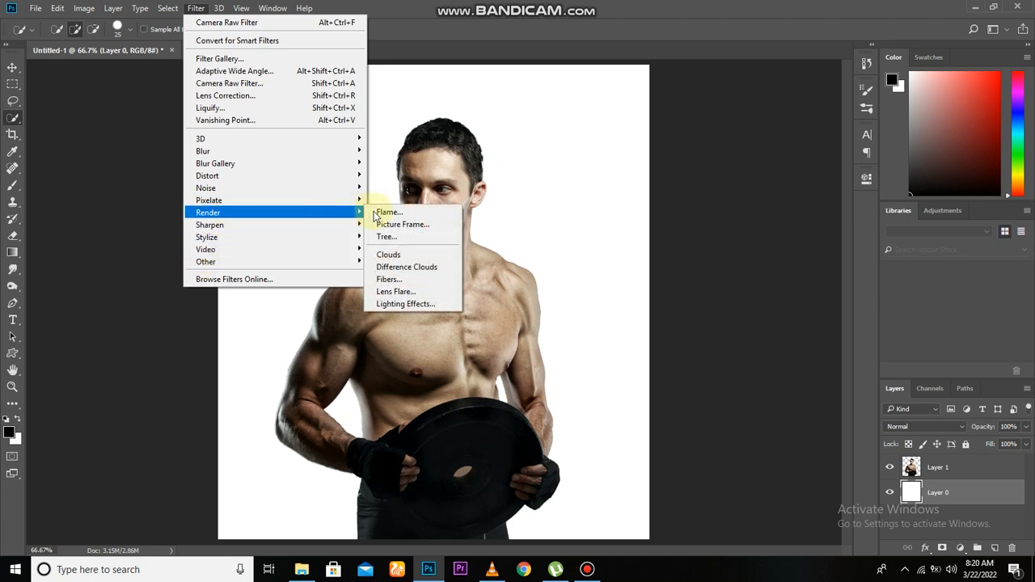
left_click(407, 267)
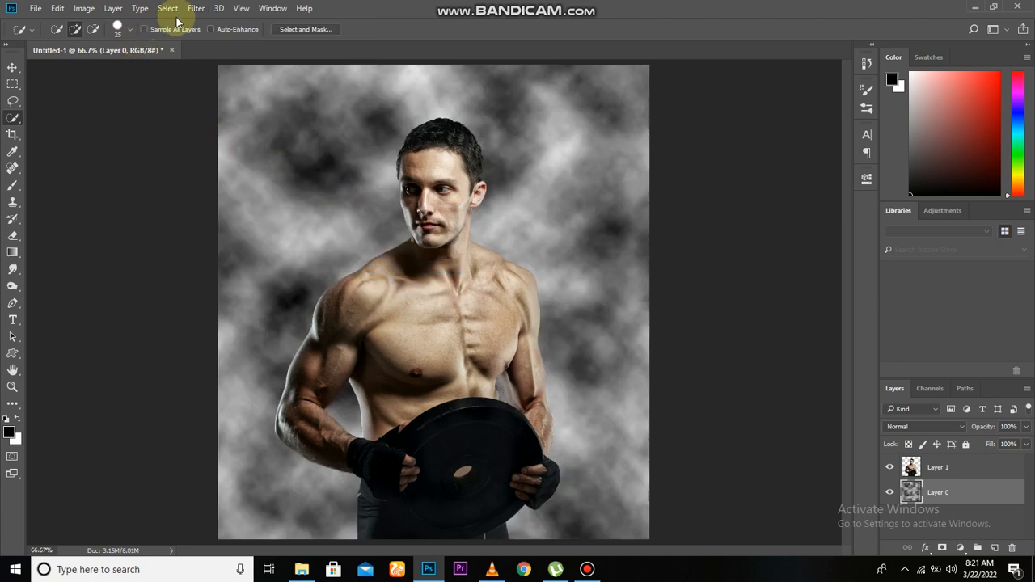
Step: Apply Lighting Effects to the clouds layer, moving and rotating the spot light so it shines from the image's upper right corner
left_click(196, 9)
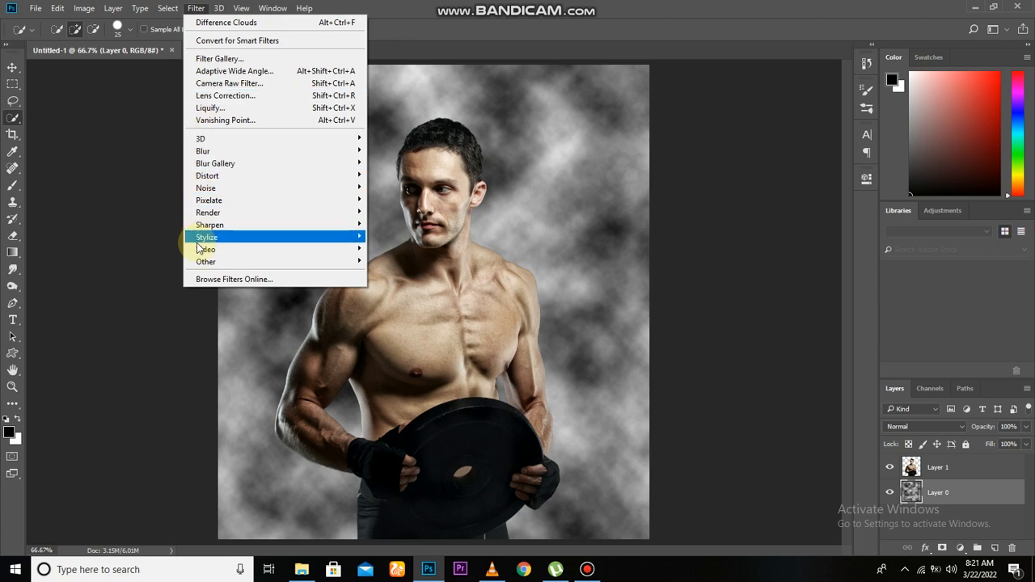
mouse_move(243, 208)
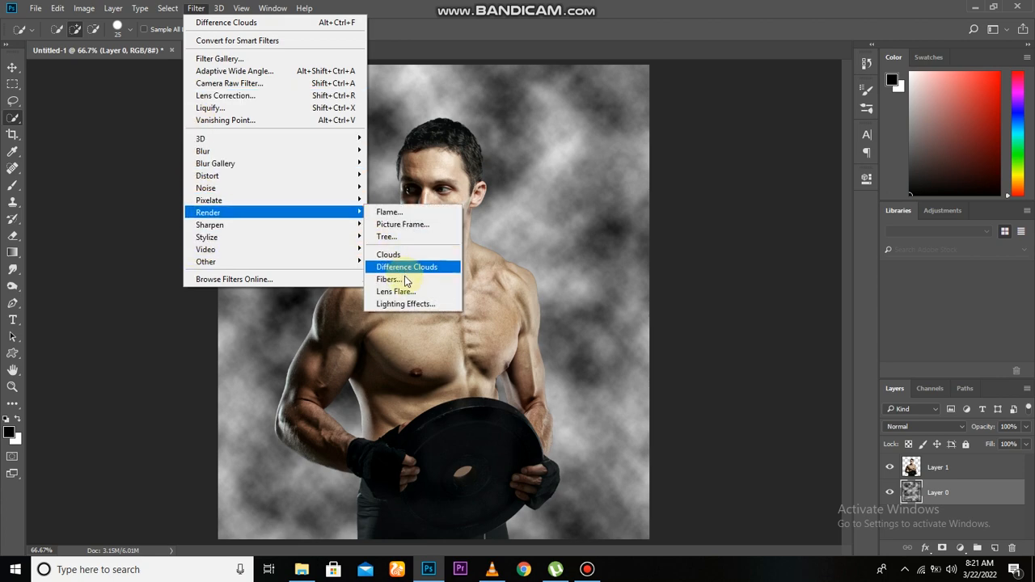
left_click(408, 310)
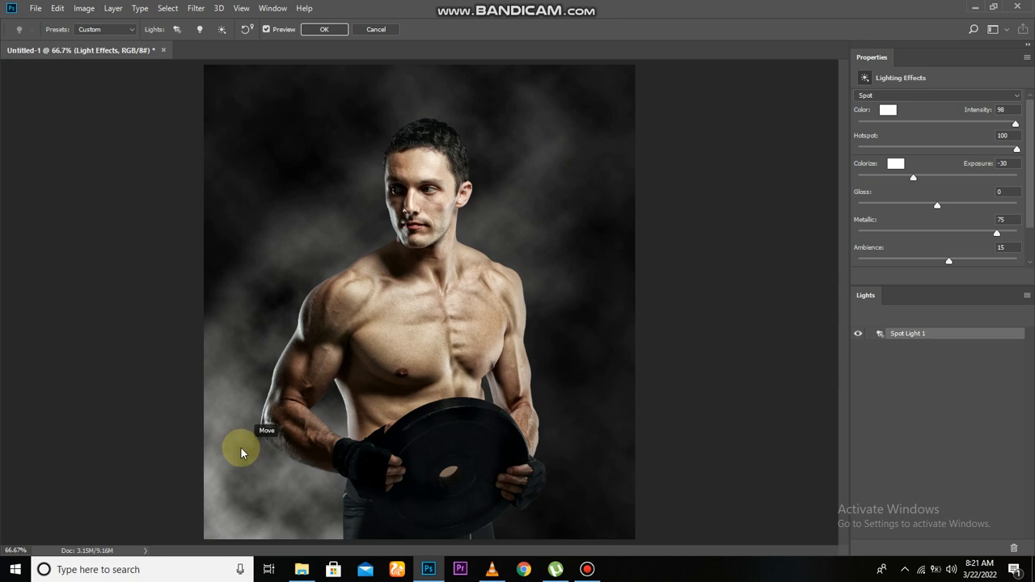
left_click_drag(241, 448, 265, 405)
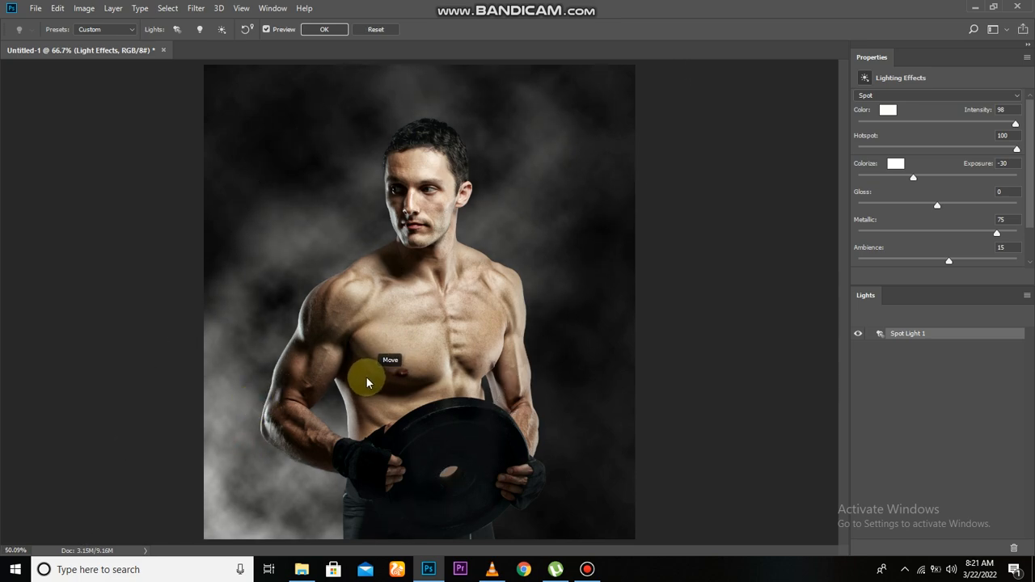
key("ctrl+minus")
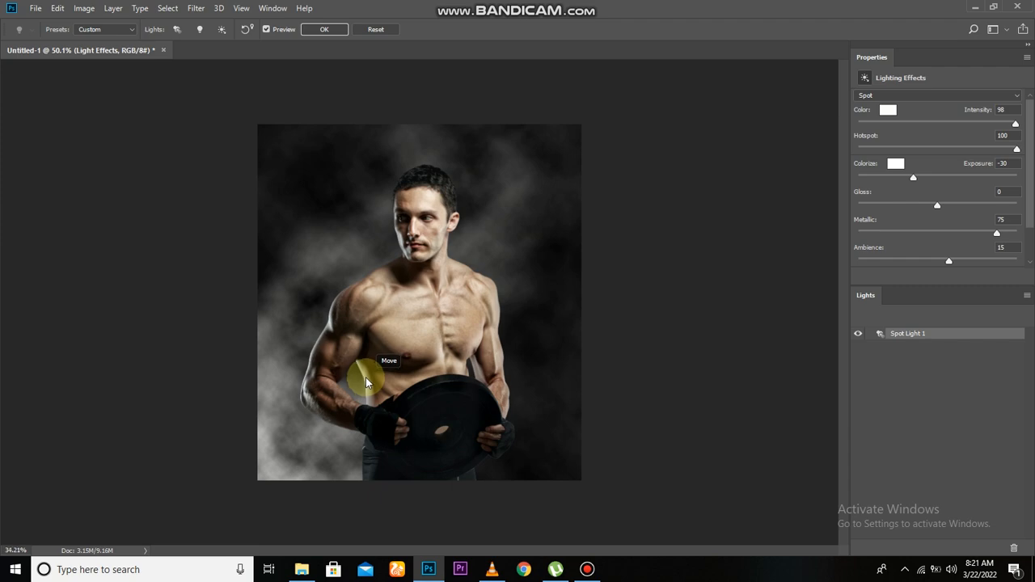
scroll(365, 377, "down", 3)
scroll(344, 345, "up", 5)
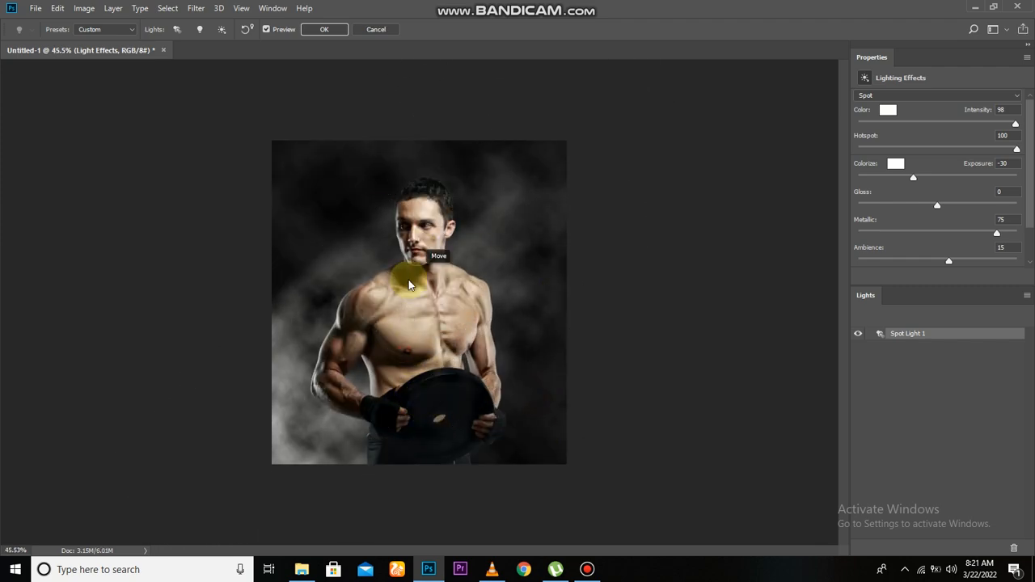
left_click_drag(408, 284, 517, 280)
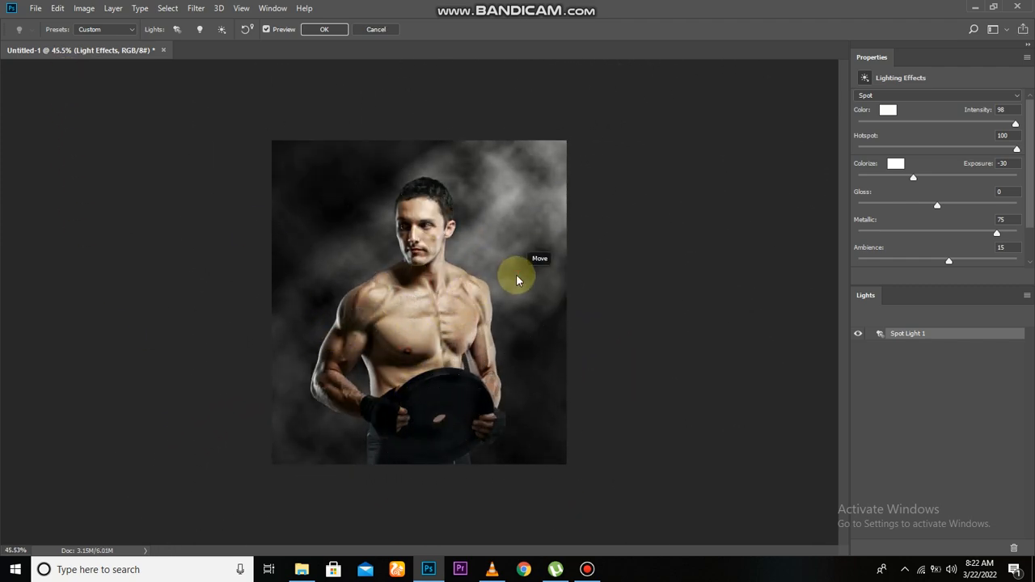
left_click_drag(678, 301, 650, 318)
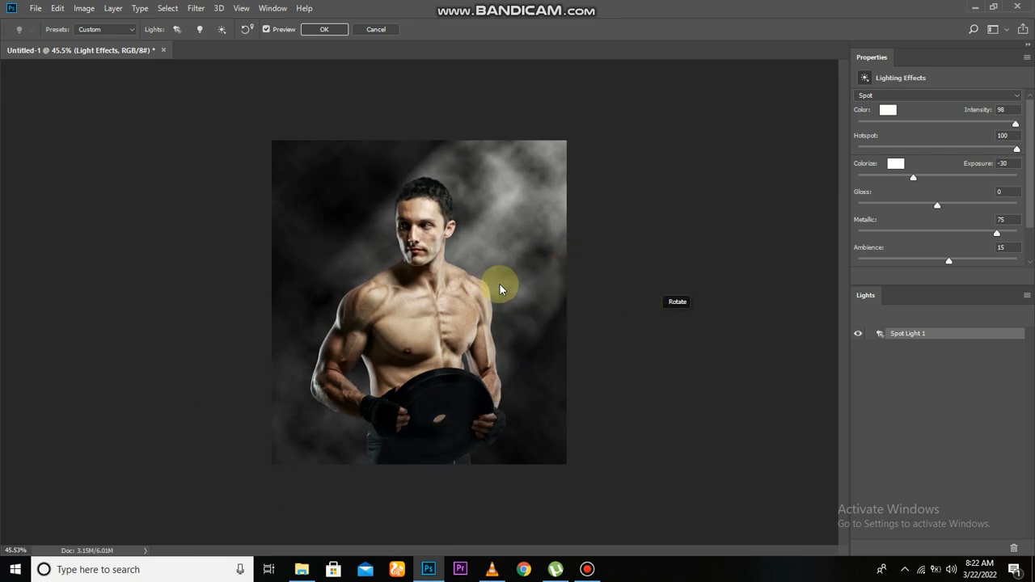
left_click_drag(499, 285, 471, 298)
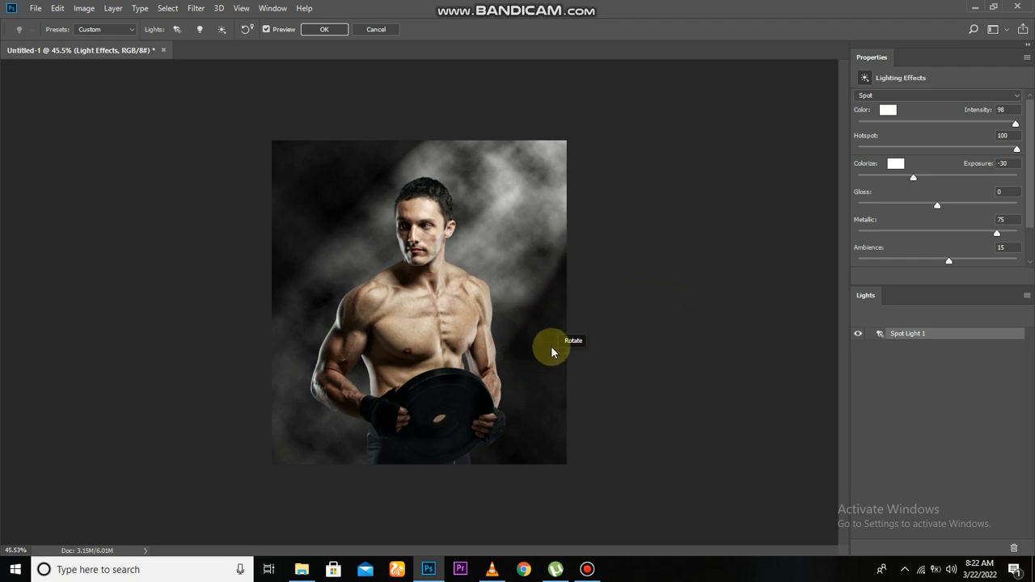
left_click(343, 30)
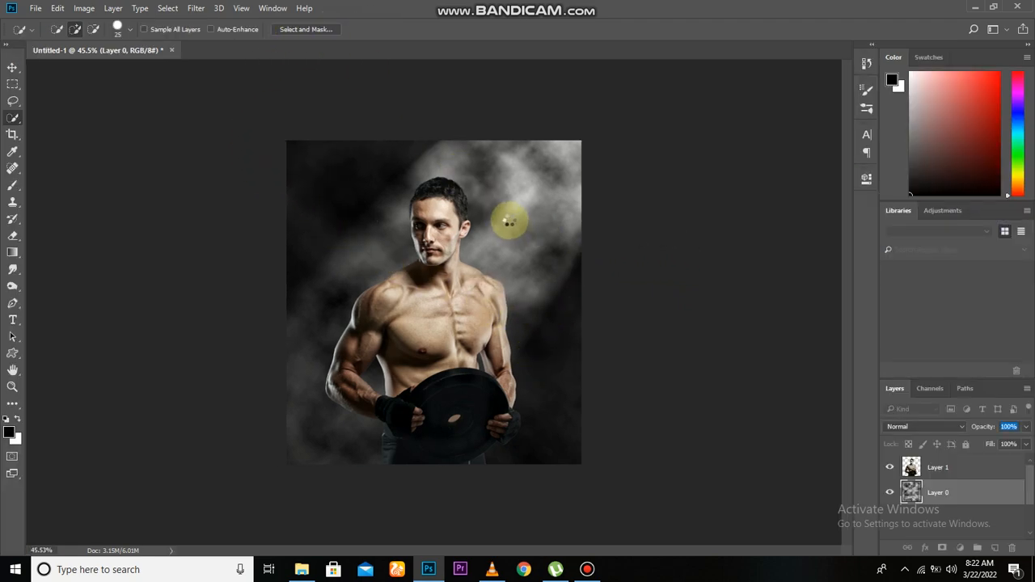
Step: Hide and reshow the clouds layer to compare the lighting, and select the man's cut-out layer
left_click(889, 493)
left_click(889, 492)
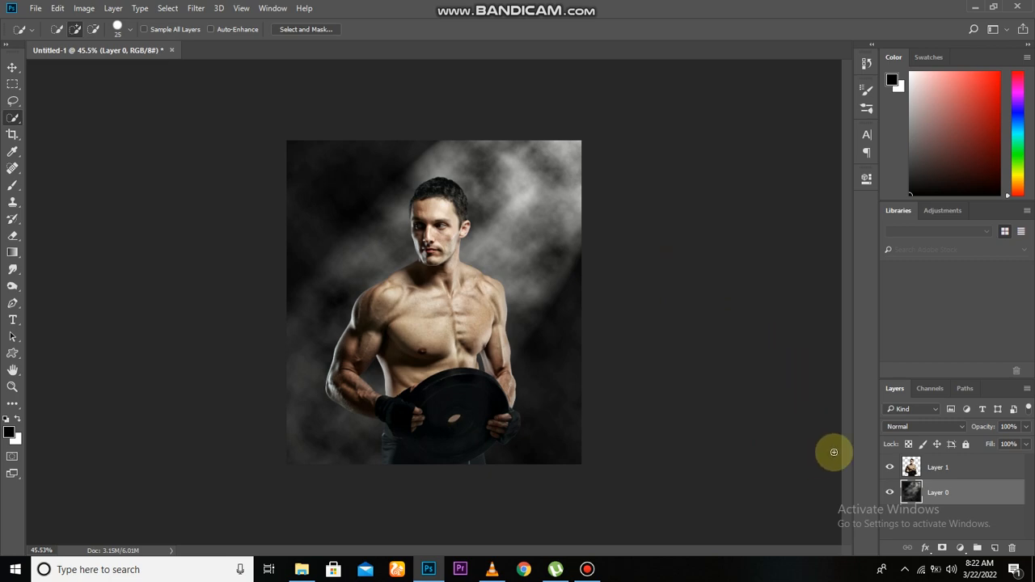
left_click(958, 470)
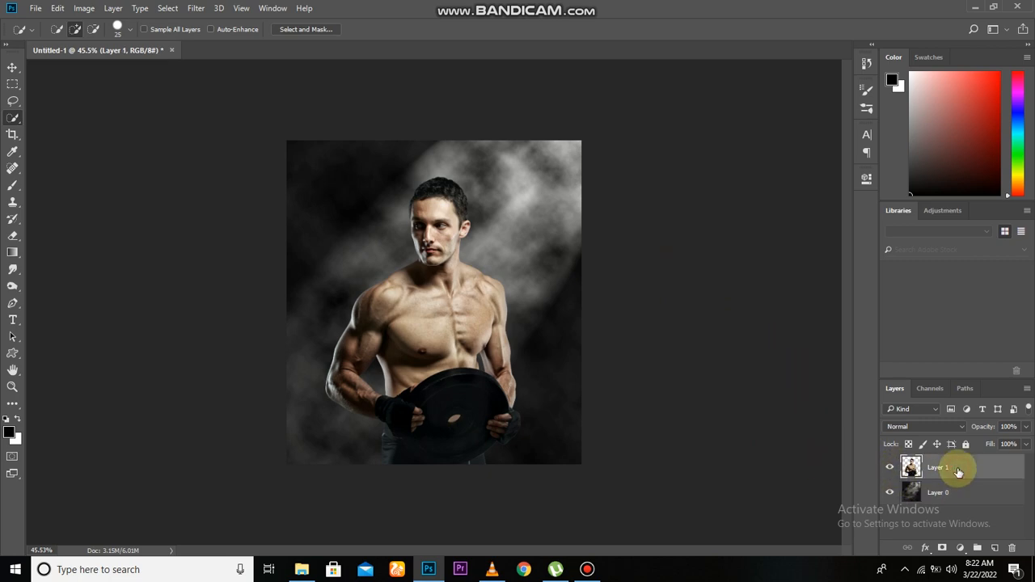
Step: Add a Curves adjustment clipped to the man's layer, anchoring the highlights and pulling the shadows down slightly
left_click(960, 548)
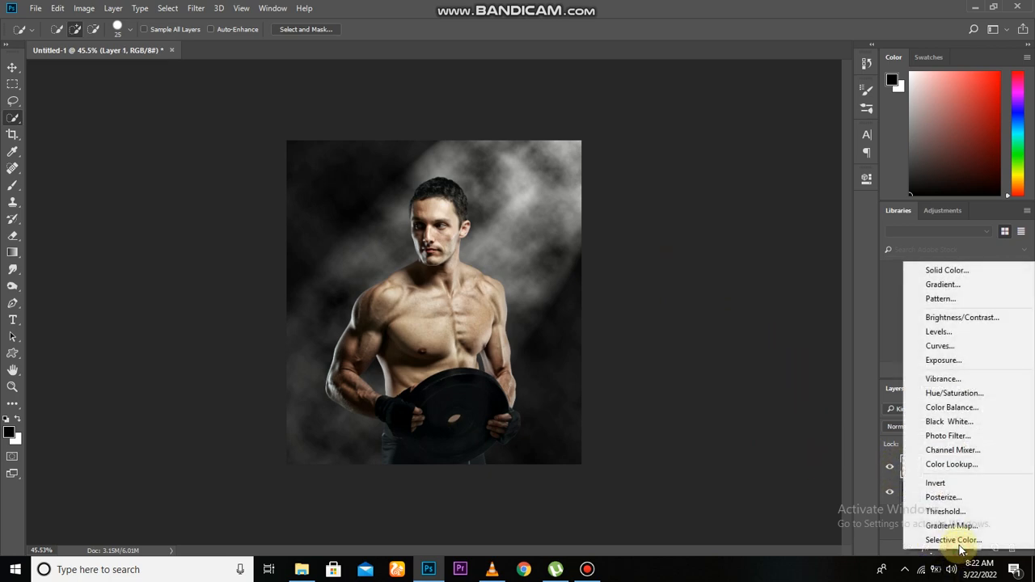
left_click(953, 350)
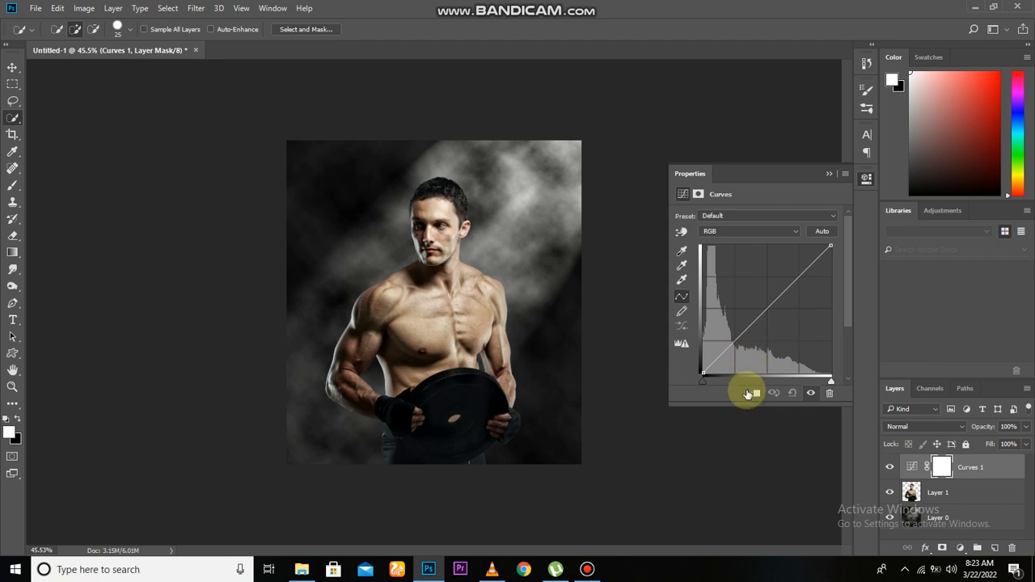
left_click(752, 395)
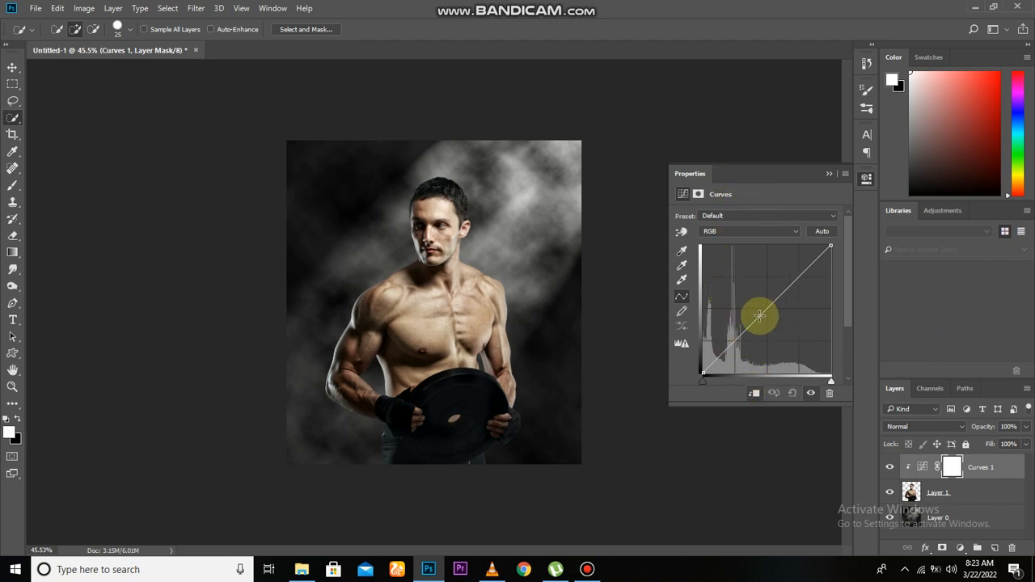
left_click(799, 279)
left_click_drag(738, 338, 740, 345)
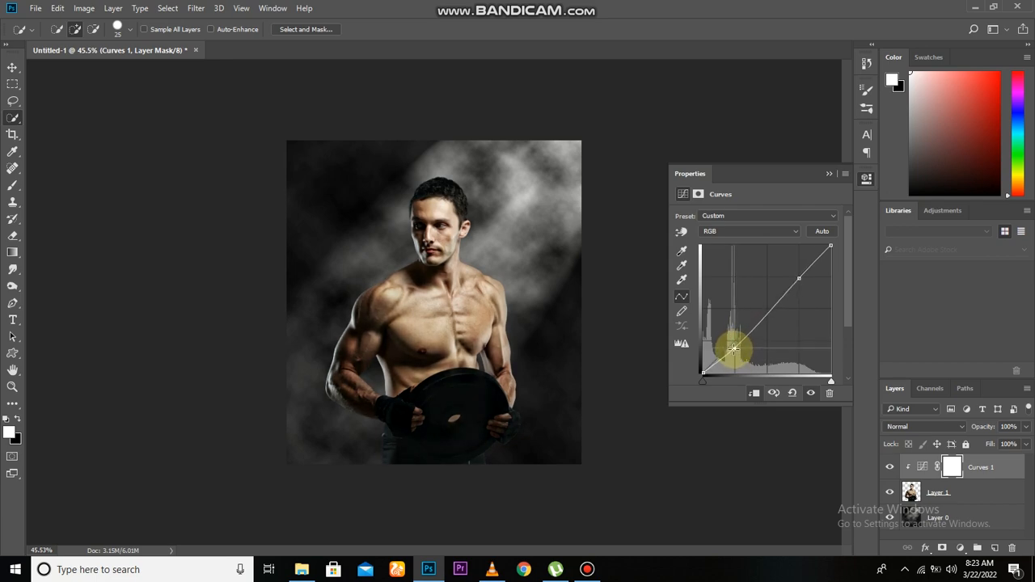
left_click(830, 173)
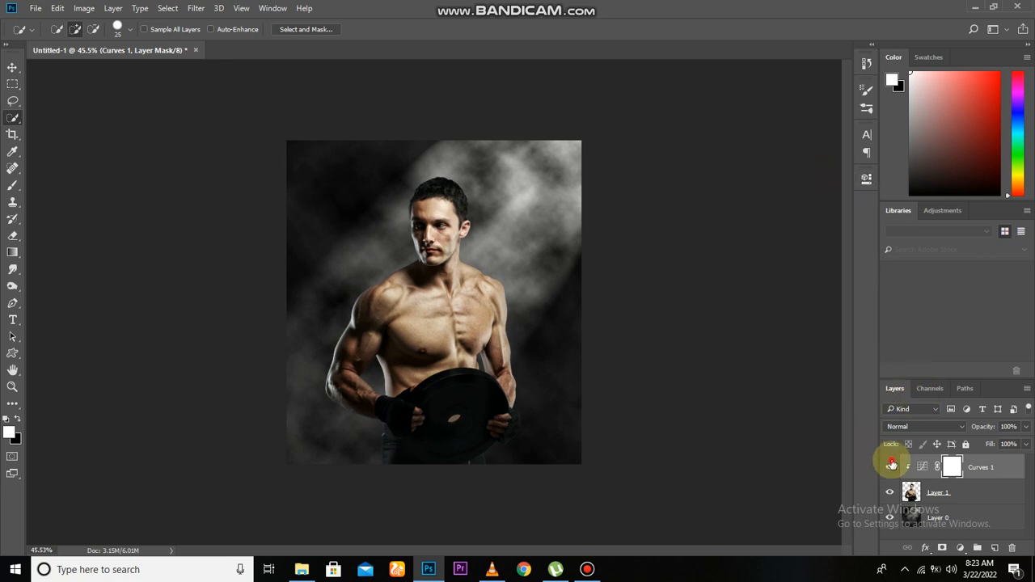
Step: Toggle the Curves adjustment to compare its effect, and merge it with the man's layer
left_click(891, 464)
left_click(891, 465)
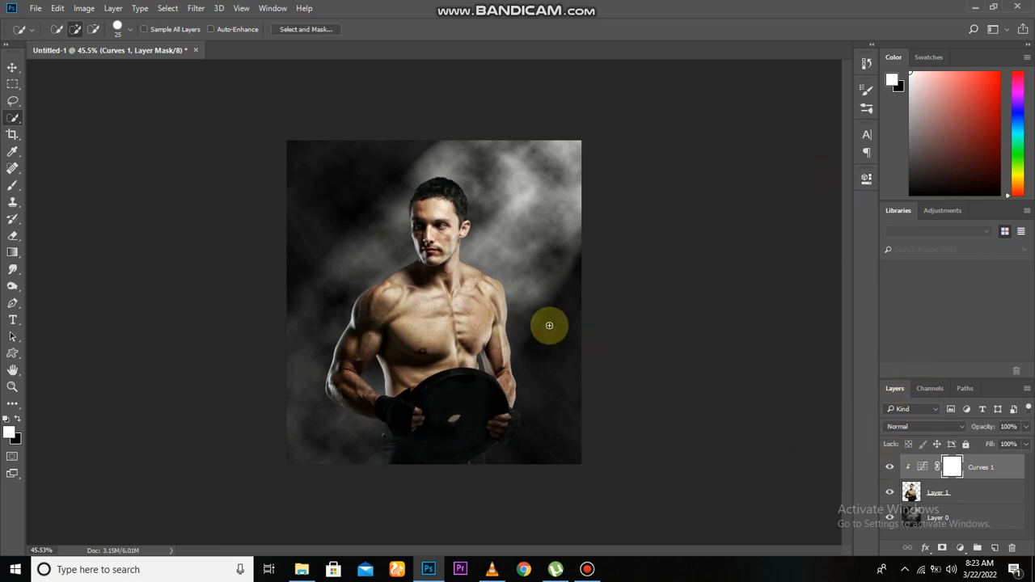
scroll(463, 281, "up", 2)
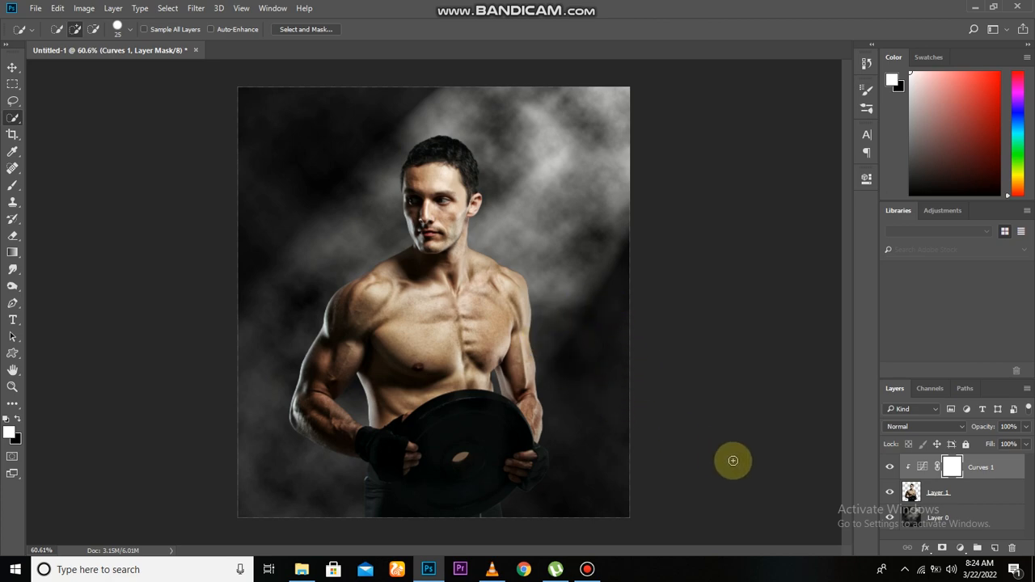
left_click(891, 466)
left_click(953, 496)
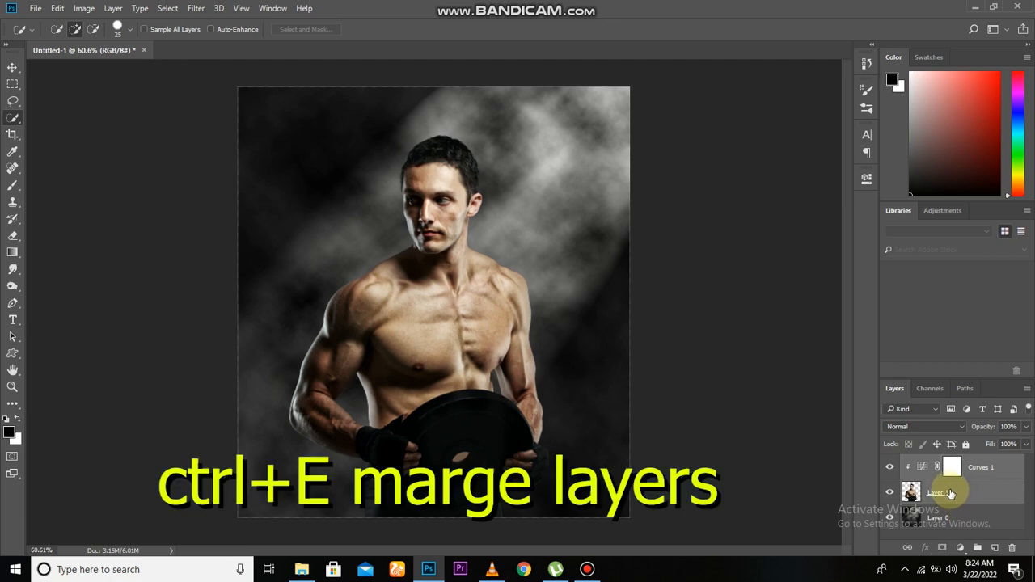
key("ctrl+e")
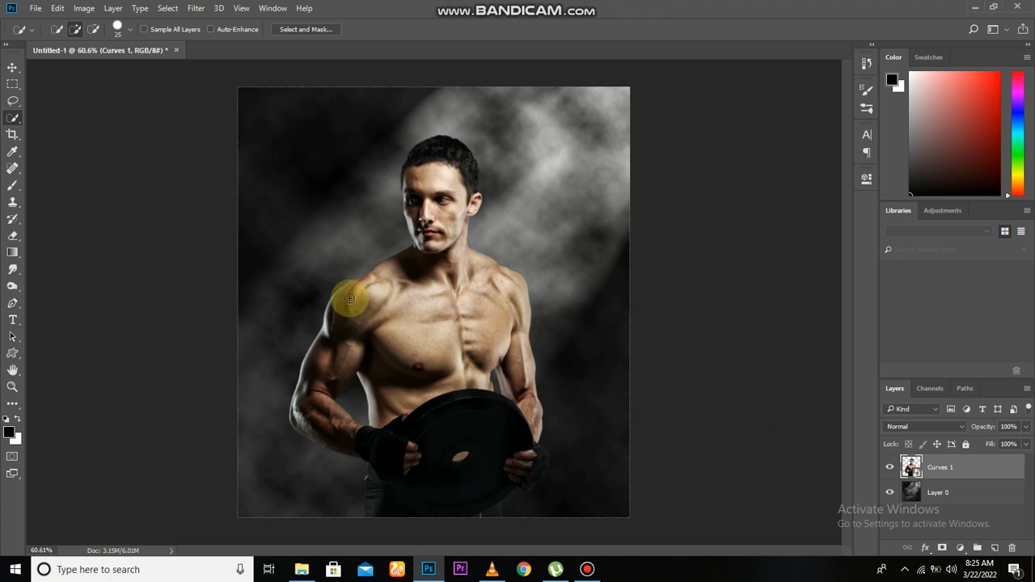
Step: Choose the Dodge tool with Midtones range and 50% exposure, and rasterize the man's smart object for retouching
left_click(12, 289)
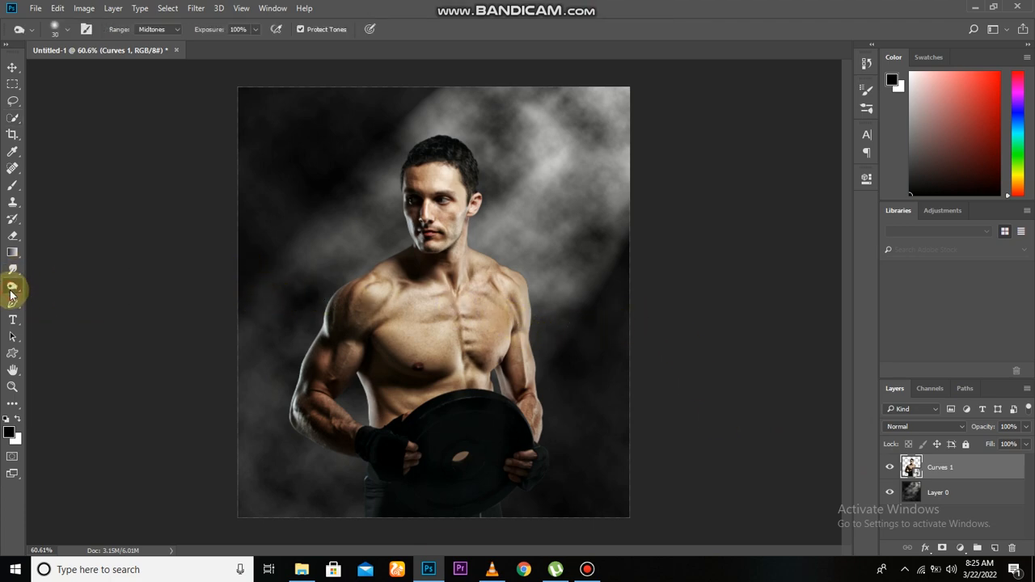
right_click(10, 287)
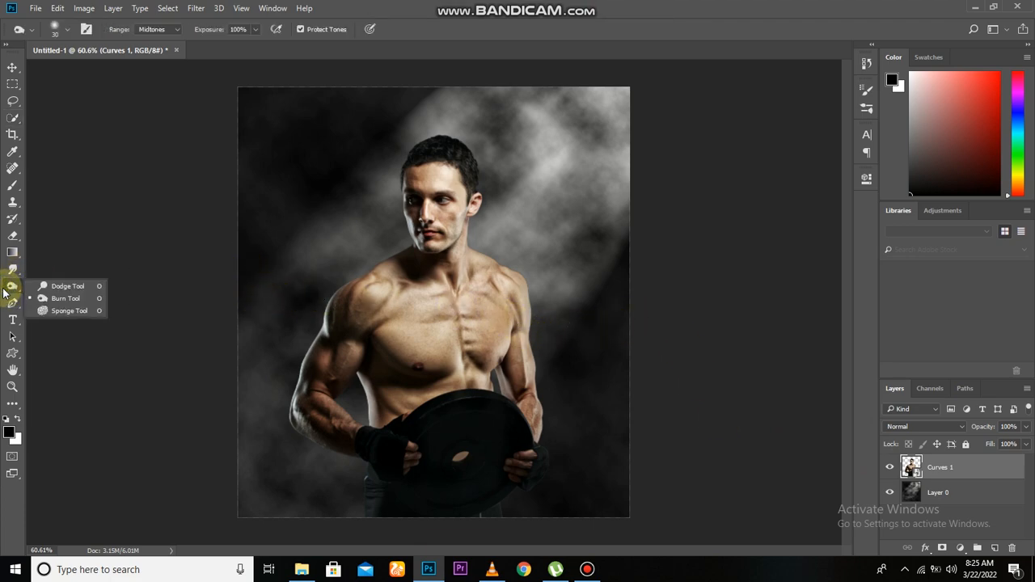
left_click(80, 287)
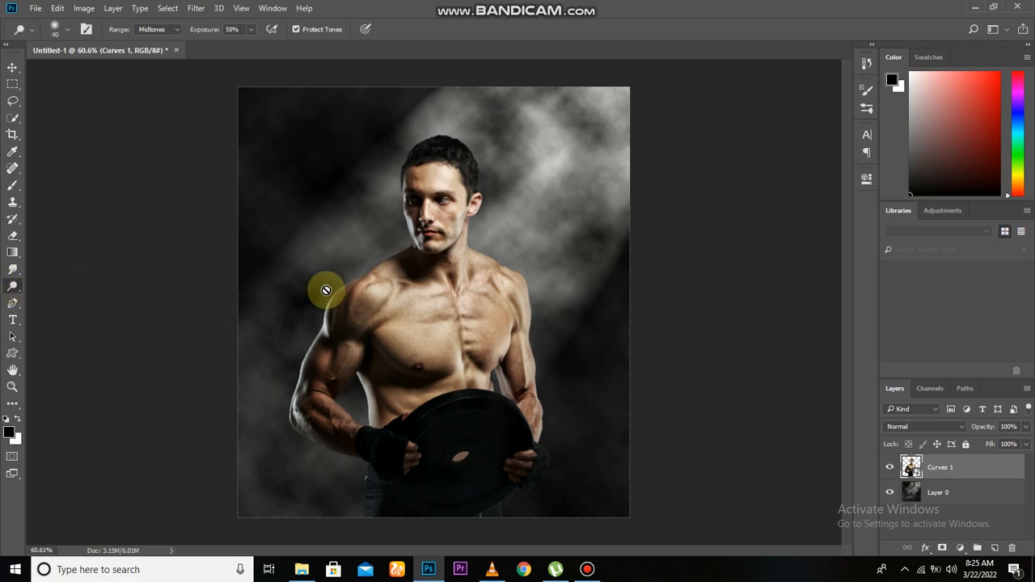
scroll(377, 249, "up", 4)
scroll(439, 243, "up", 3)
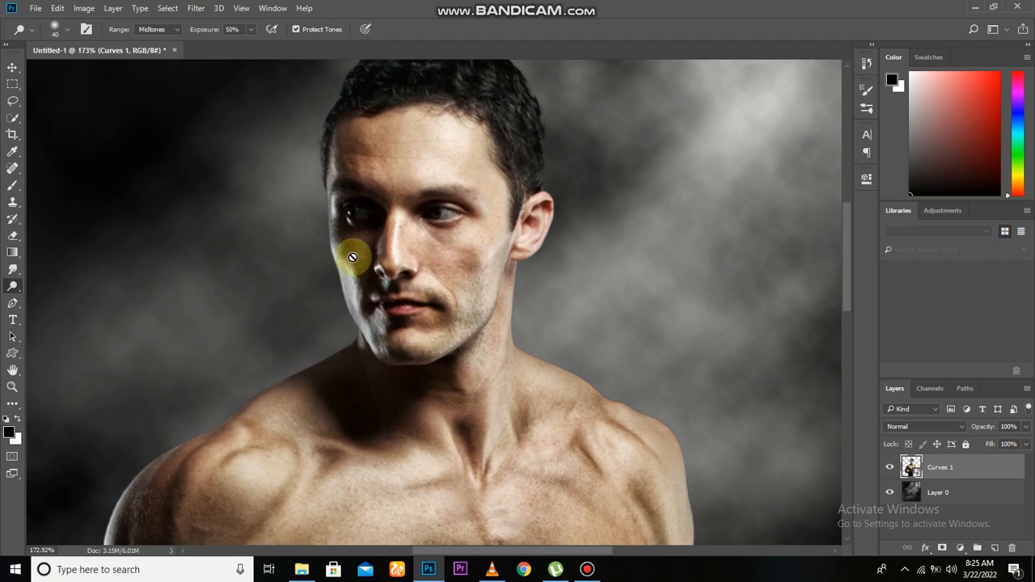
left_click(352, 258)
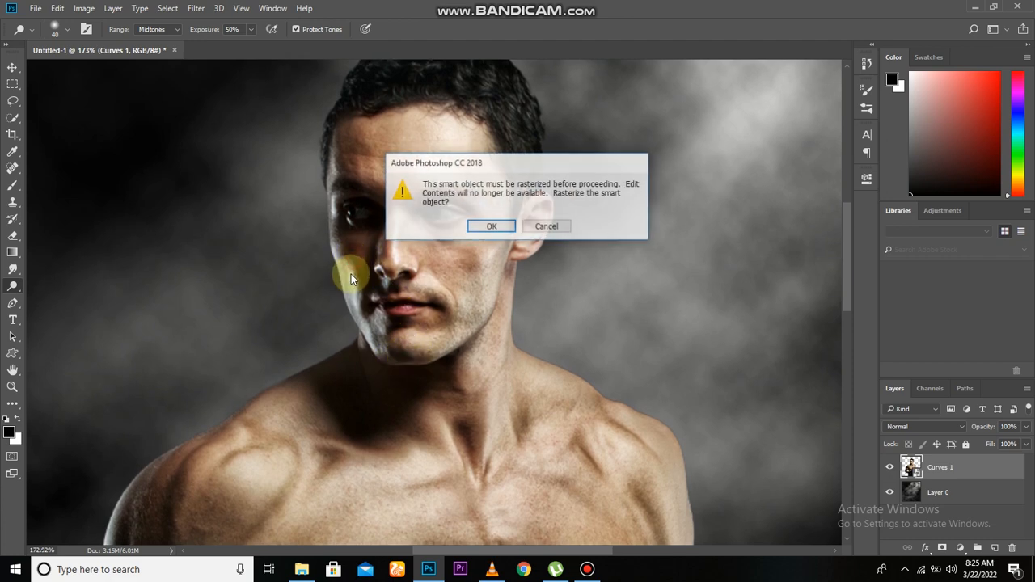
left_click(493, 227)
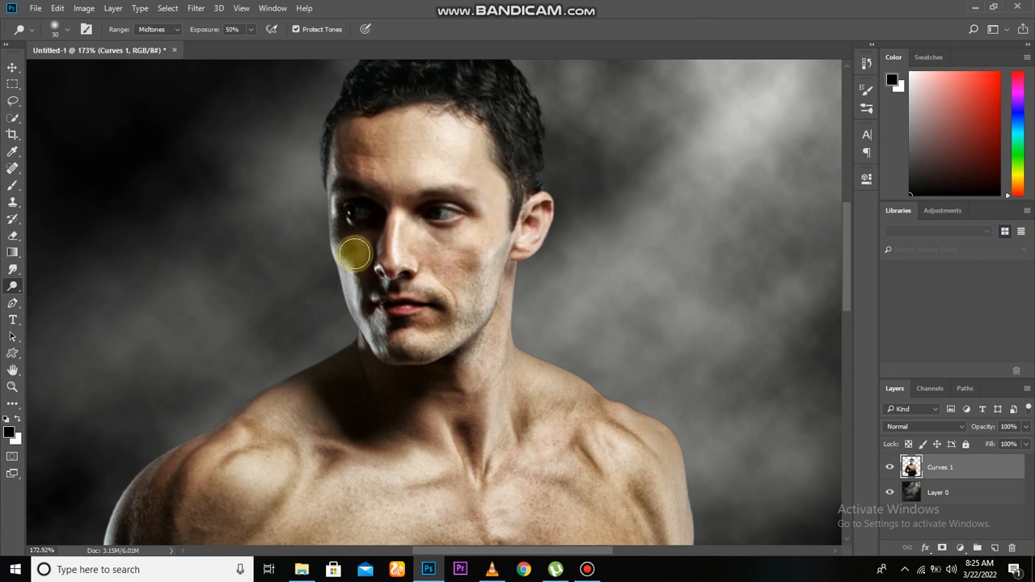
Step: Dodge the shadowed side of the man's face along the cheek, jaw and eye with a 15 px brush
scroll(337, 288, "up", 3)
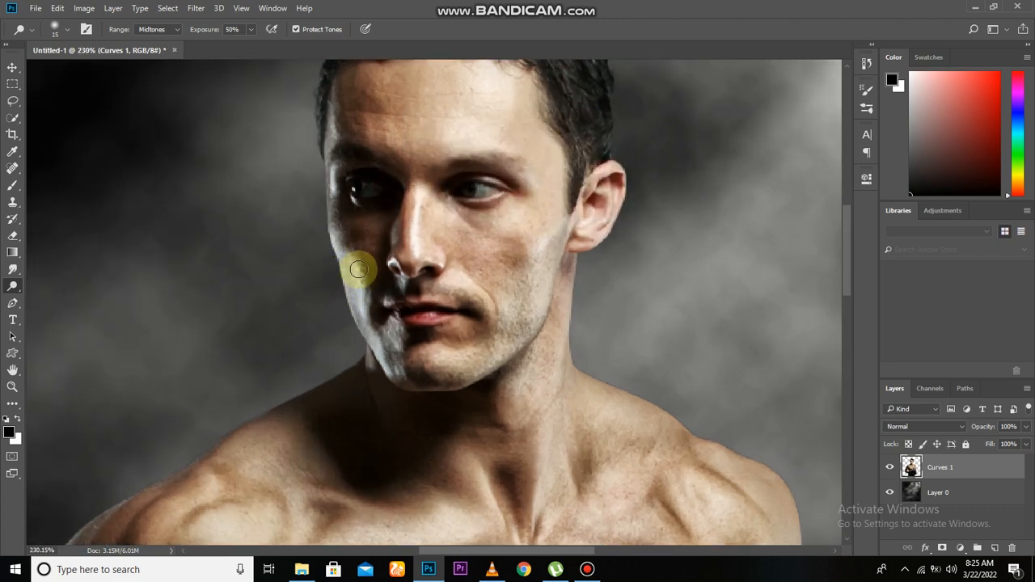
mouse_move(346, 272)
left_mouse_down()
mouse_move(343, 267)
mouse_move(369, 370)
left_mouse_up()
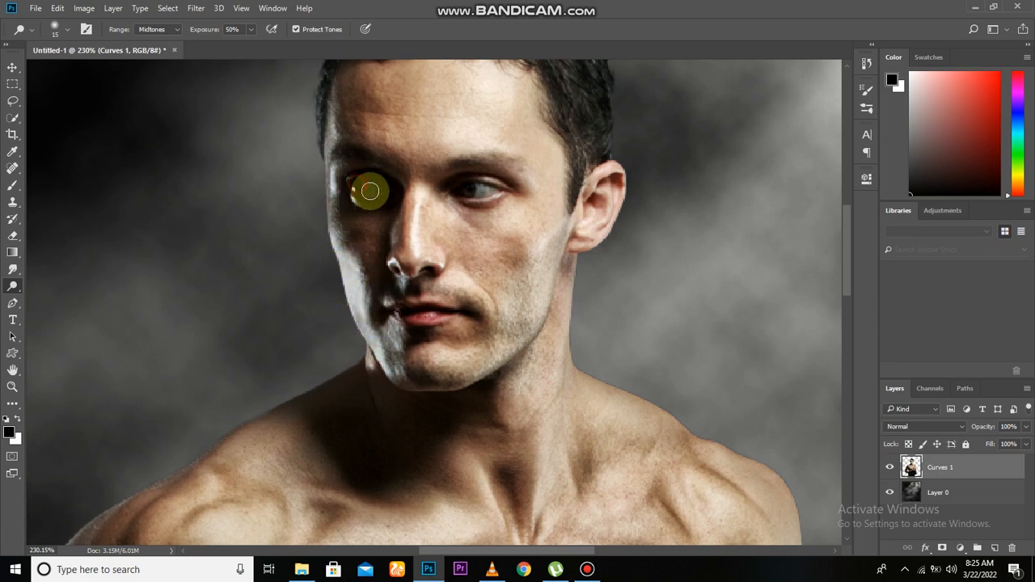
mouse_move(360, 204)
left_mouse_down()
mouse_move(393, 172)
mouse_move(330, 167)
mouse_move(395, 224)
mouse_move(355, 164)
mouse_move(336, 238)
left_mouse_up()
left_click_drag(385, 359, 367, 300)
scroll(368, 300, "down", 3)
left_click_drag(335, 228, 331, 257)
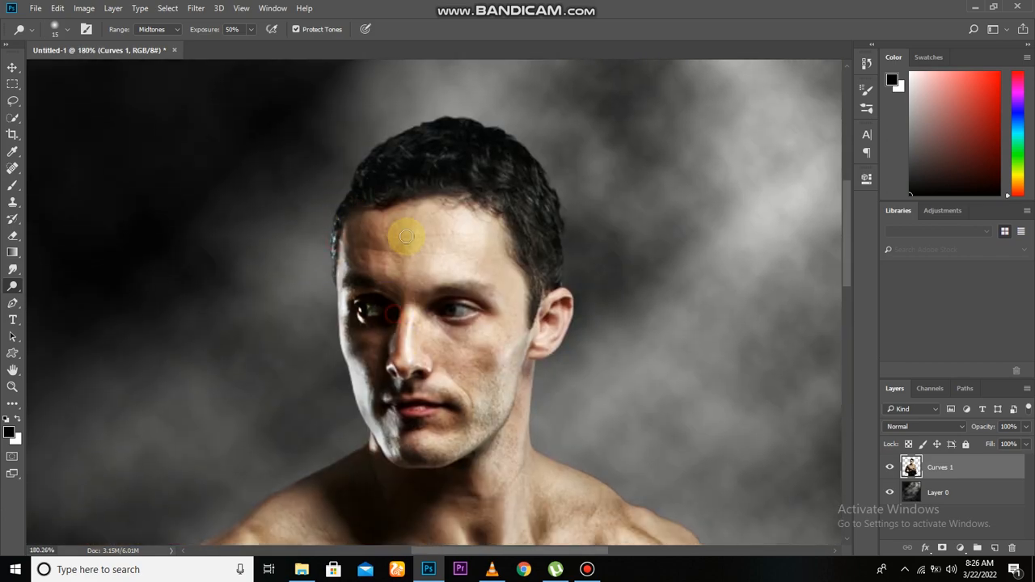
Step: Dodge the highlights along the man's neck and the shoulder and upper arm on the light side
mouse_move(581, 271)
left_mouse_down()
mouse_move(530, 469)
mouse_move(451, 288)
left_mouse_up()
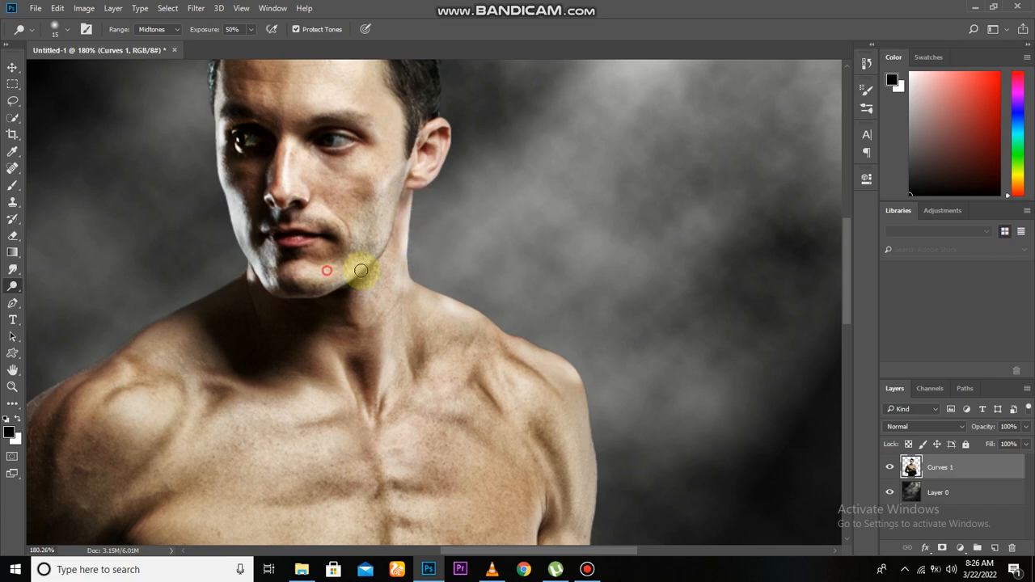
scroll(356, 270, "up", 2)
scroll(231, 195, "down", 10)
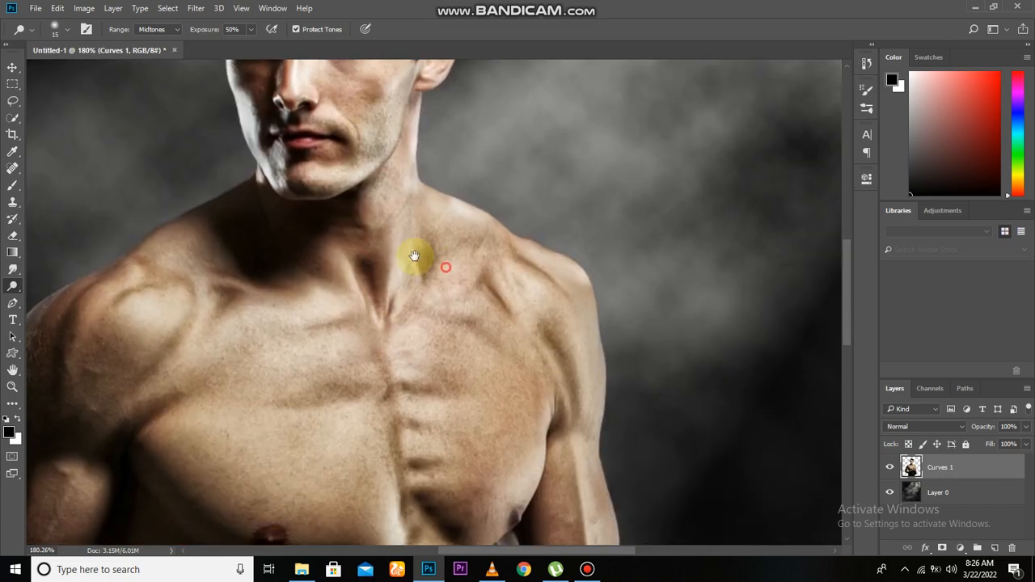
scroll(478, 284, "up", 3)
scroll(462, 267, "down", 1)
scroll(405, 242, "up", 10)
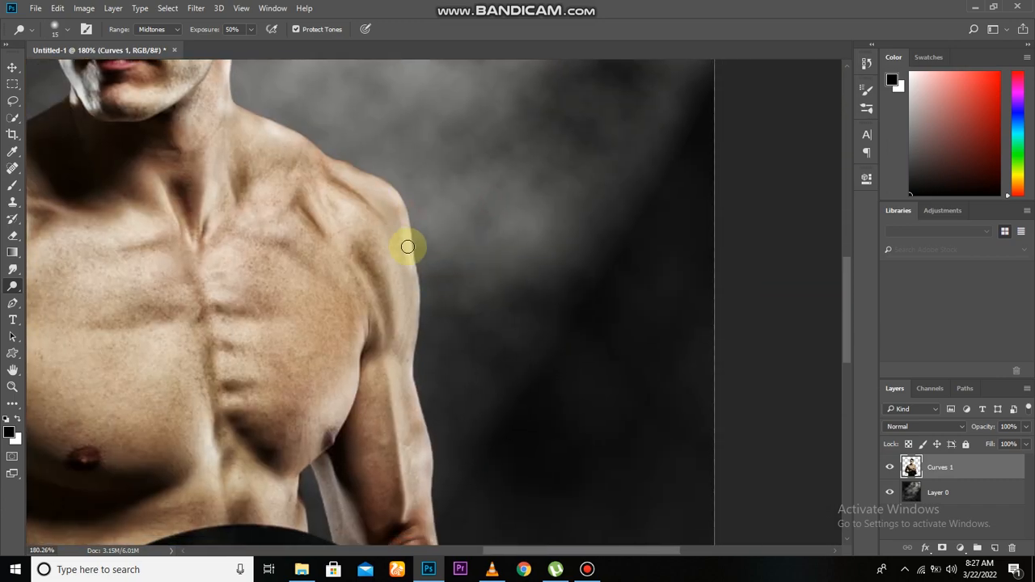
Step: Dodge the rim highlights on the gloved forearm, upper arm and shoulder on the man's darker side
scroll(404, 300, "down", 12)
scroll(396, 236, "left", 10)
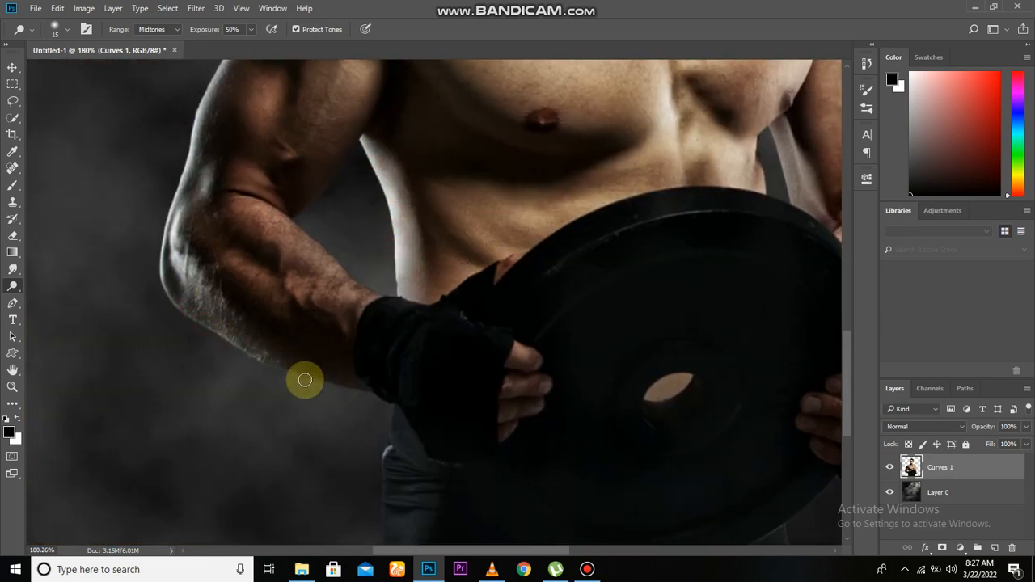
left_click_drag(407, 416, 430, 277)
left_click_drag(267, 93, 370, 401)
scroll(374, 339, "up", 5)
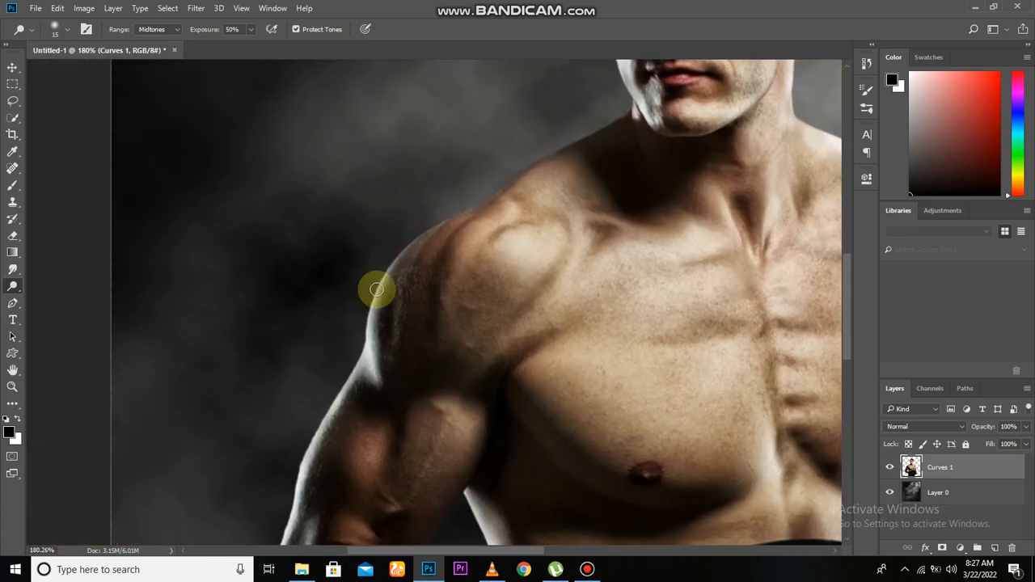
left_click_drag(550, 350, 688, 179)
left_click_drag(514, 394, 428, 129)
scroll(508, 368, "down", 12)
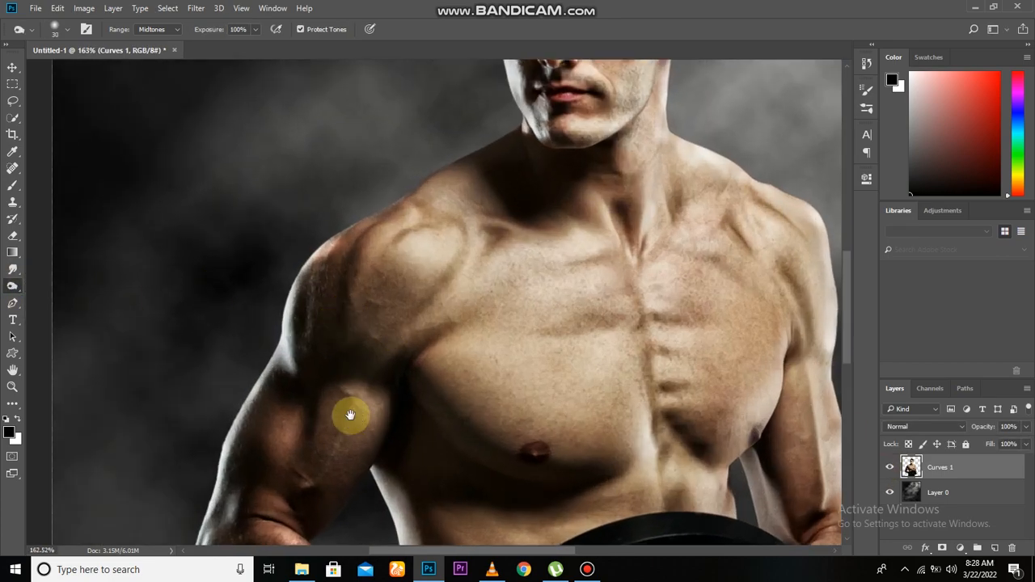
Step: Burn the muscle shadows on the man's arm, chest and abdomen with a 30 px brush, Midtones range, 100% exposure
left_click_drag(351, 415, 404, 289)
left_click(474, 310)
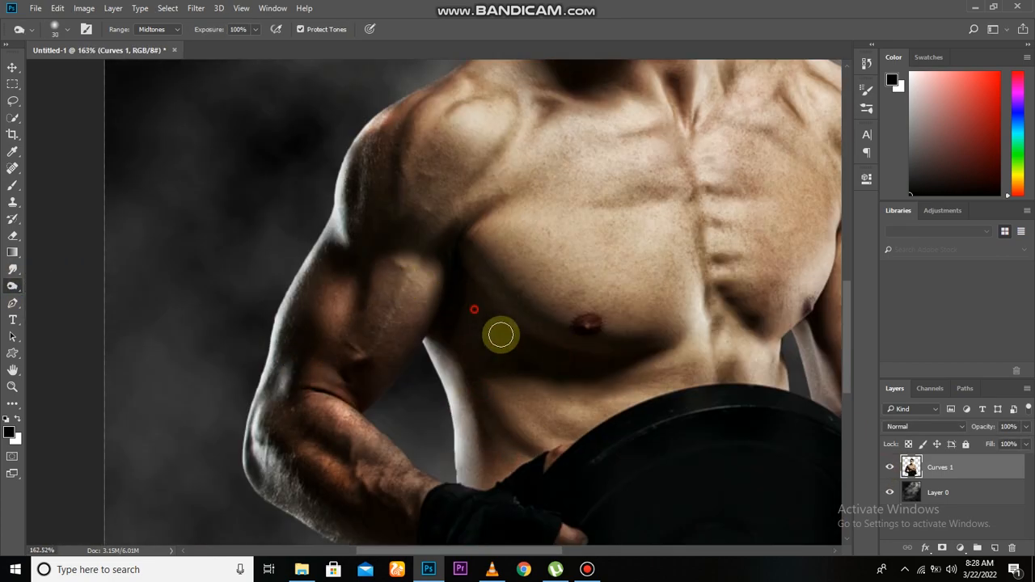
left_click_drag(529, 454, 561, 291)
left_click_drag(467, 88, 478, 326)
mouse_move(769, 454)
left_mouse_down()
mouse_move(661, 328)
mouse_move(647, 270)
left_mouse_up()
mouse_move(595, 73)
left_mouse_down()
mouse_move(557, 248)
mouse_move(628, 270)
left_mouse_up()
left_click_drag(550, 73, 542, 338)
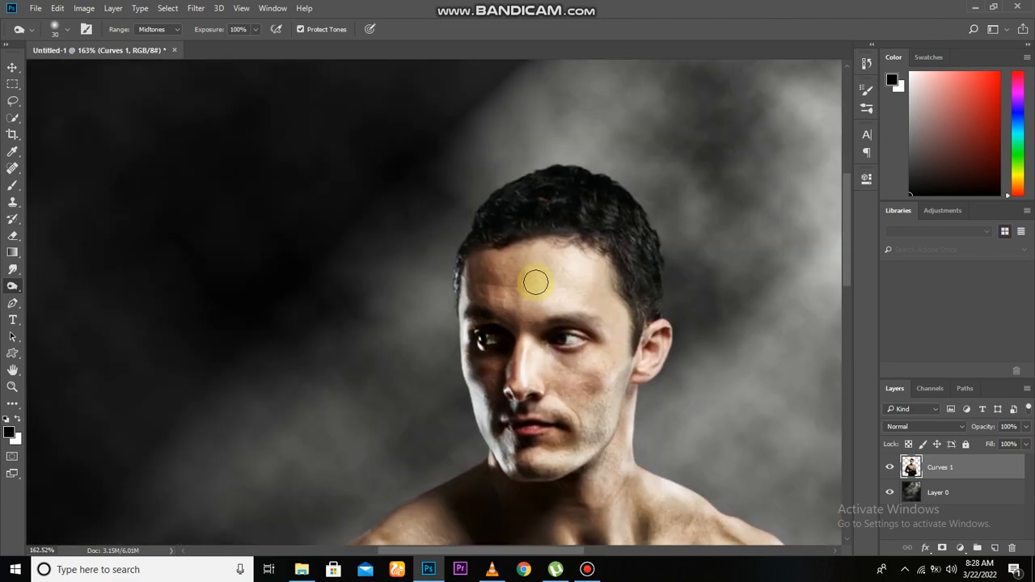
Step: Burn the shadows around the neck, collarbone and chest, and on the shoulder and arm on the light side
left_click(616, 244)
left_click_drag(666, 279, 478, 122)
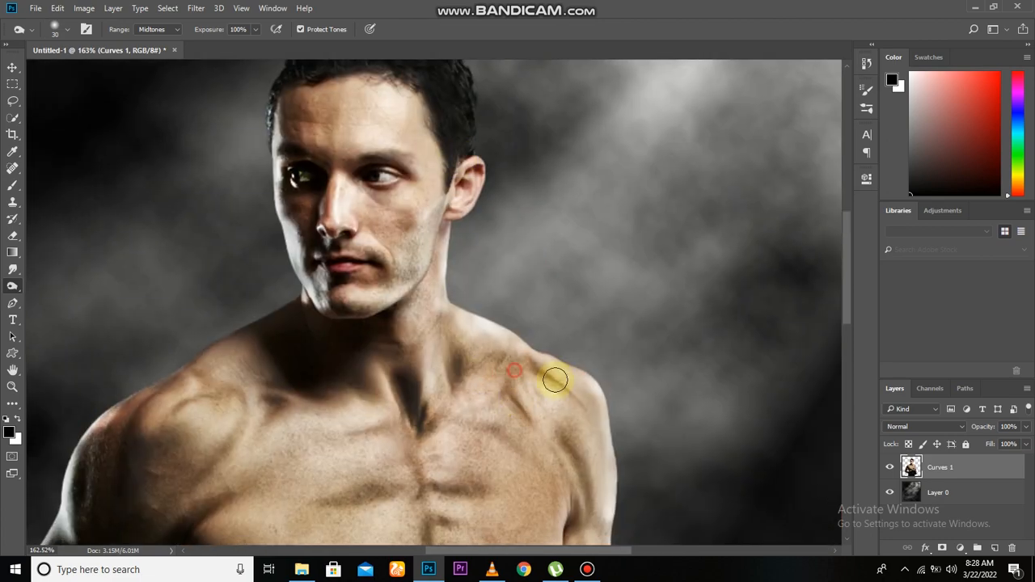
left_click_drag(574, 477, 525, 374)
left_click_drag(471, 406, 494, 270)
left_click_drag(556, 314, 518, 173)
left_click_drag(498, 291, 490, 190)
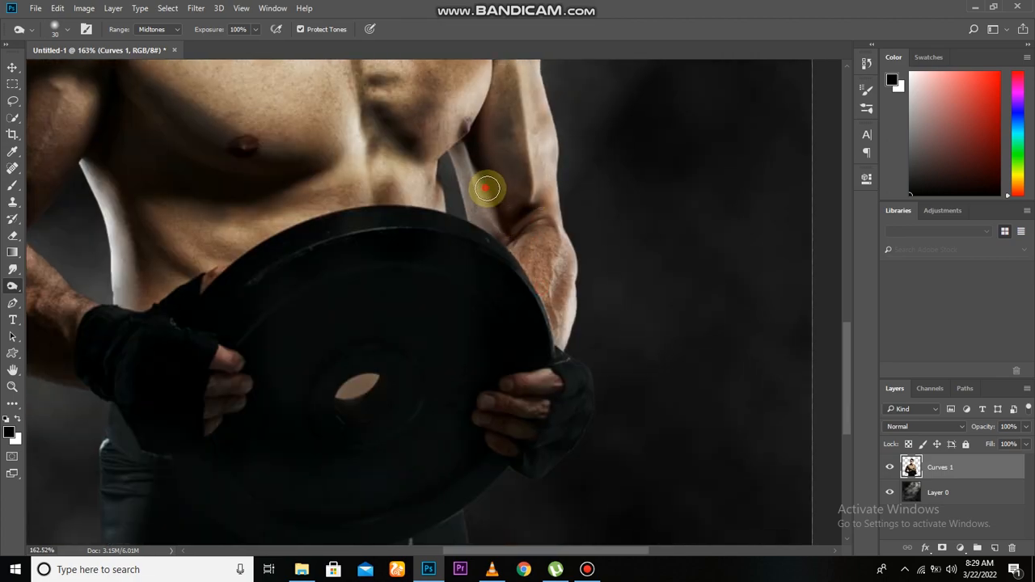
left_click_drag(531, 396, 516, 269)
Step: Burn the remaining dark areas around the gloved hands, weight plate and trousers
left_click(196, 321)
left_click_drag(172, 392, 312, 461)
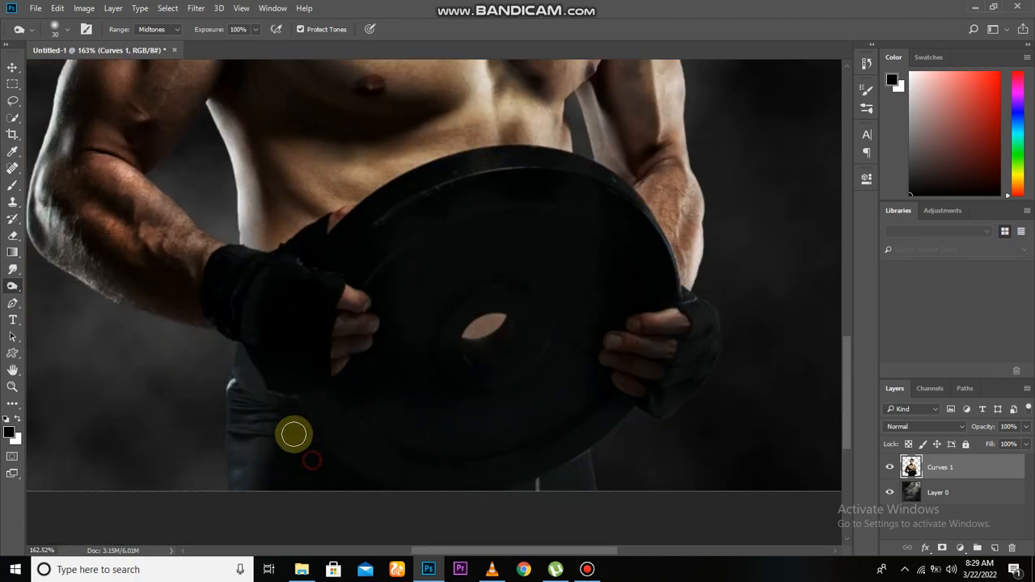
left_click_drag(552, 494, 445, 391)
left_click_drag(329, 113, 527, 499)
left_click_drag(405, 296, 326, 345)
scroll(358, 388, "down", 8)
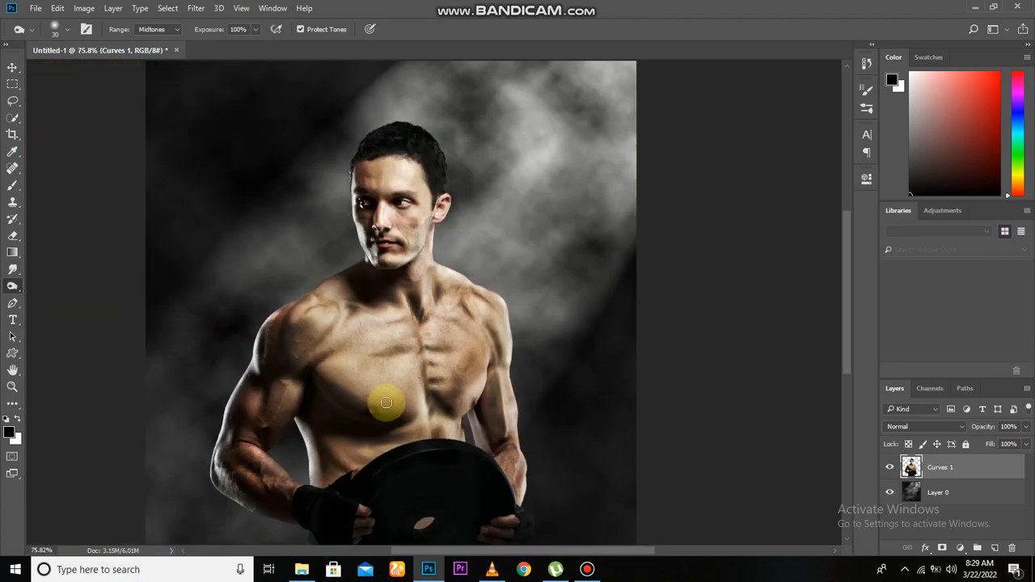
Step: Hide and reshow the man's layer and the clouds layer in turn to check them, selecting the clouds layer
left_click(890, 466)
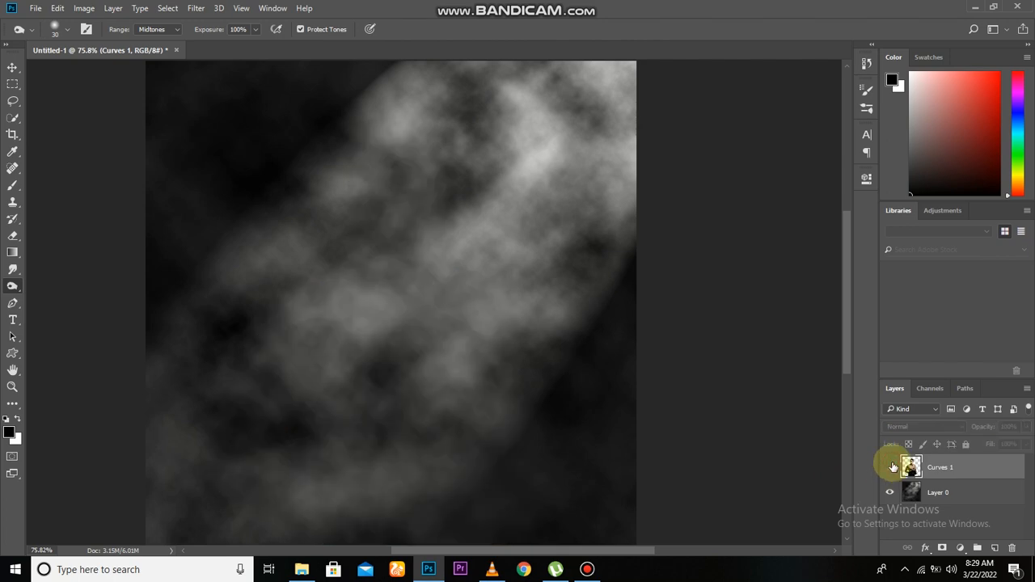
left_click(890, 467)
scroll(456, 378, "down", 2)
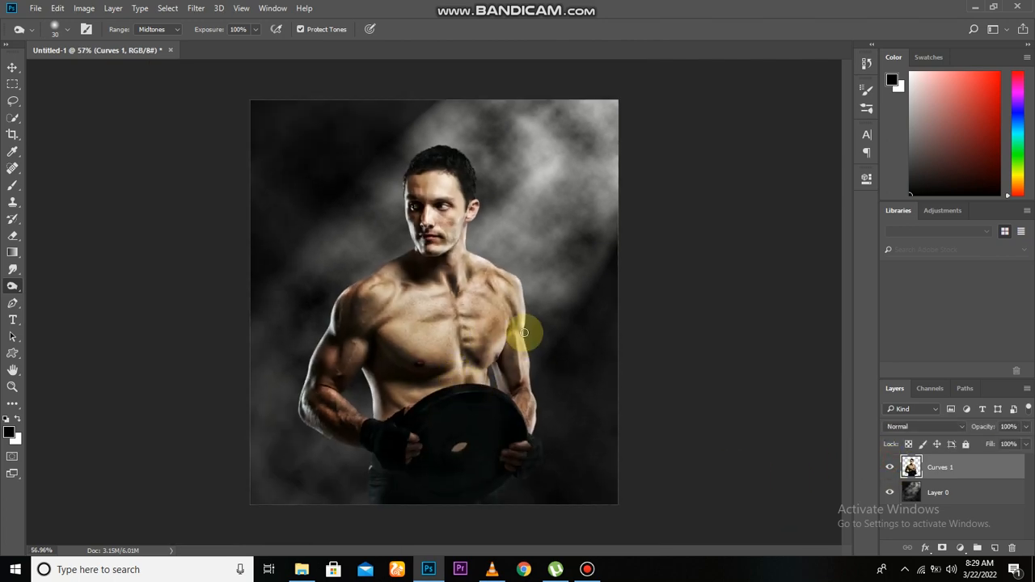
left_click(949, 494)
left_click(889, 492)
left_click(889, 492)
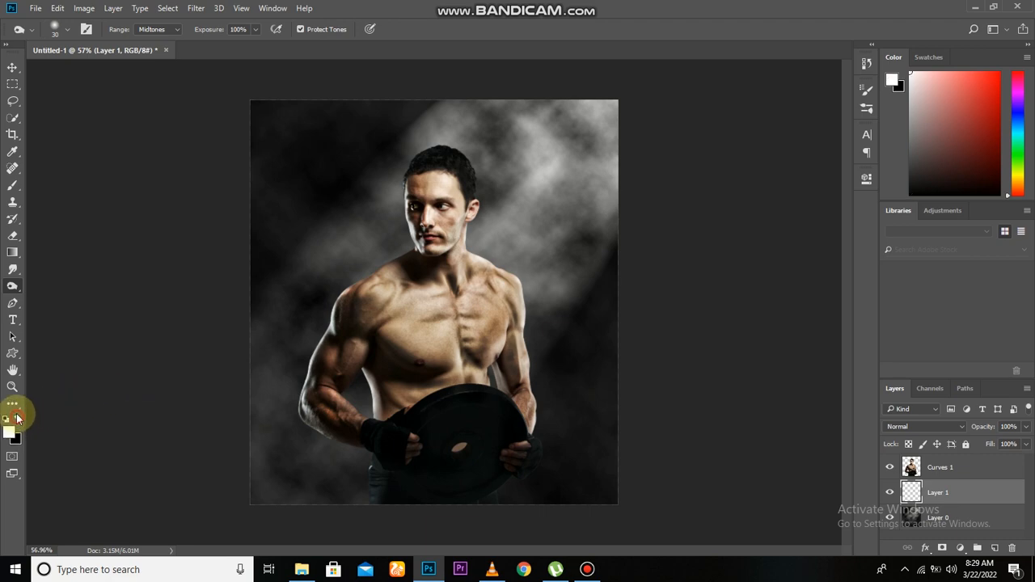
Step: Paint soft white light onto the empty layer at the image's upper-right and lower-left corners with a 600 px brush
left_click(12, 185)
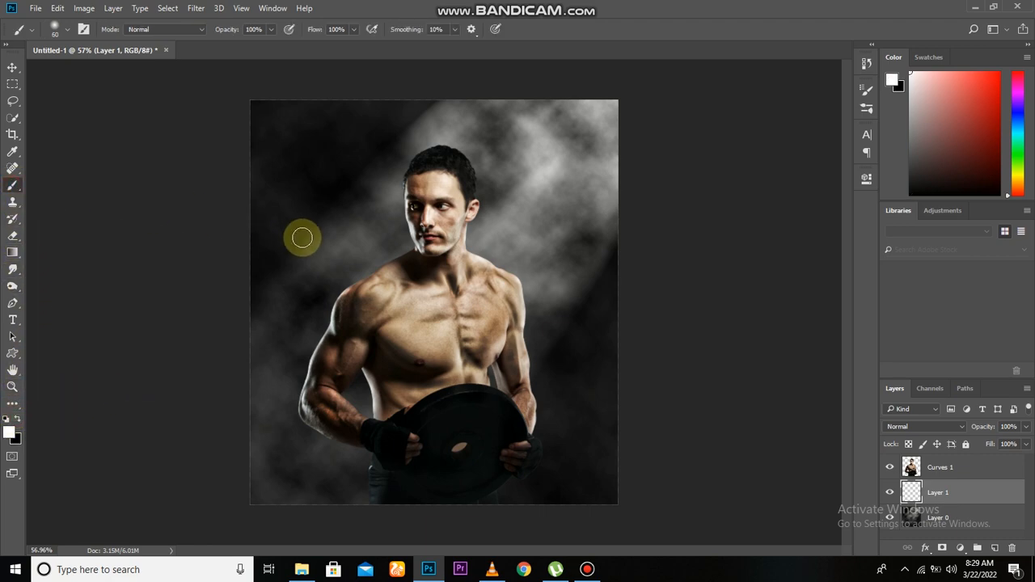
key("bracketright")
key("bracketright")
key("bracketright")
key("bracketright")
key("bracketright")
key("bracketright")
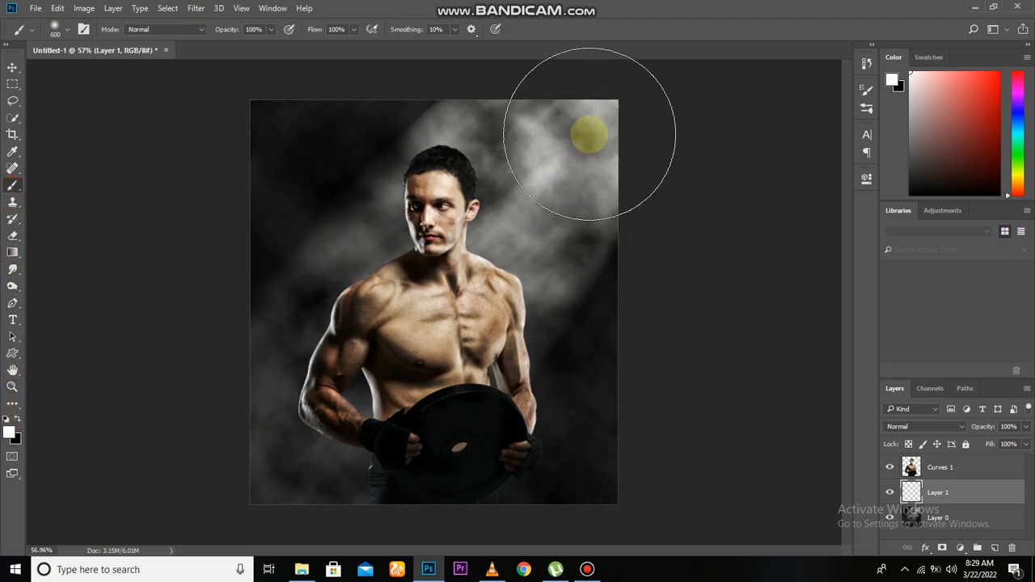
left_click(628, 121)
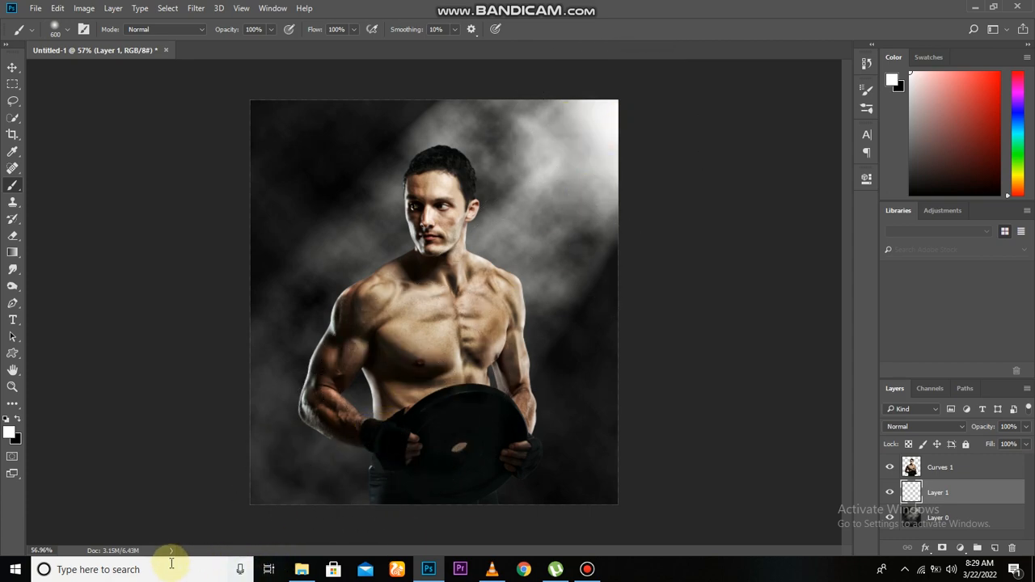
scroll(395, 376, "down", 4)
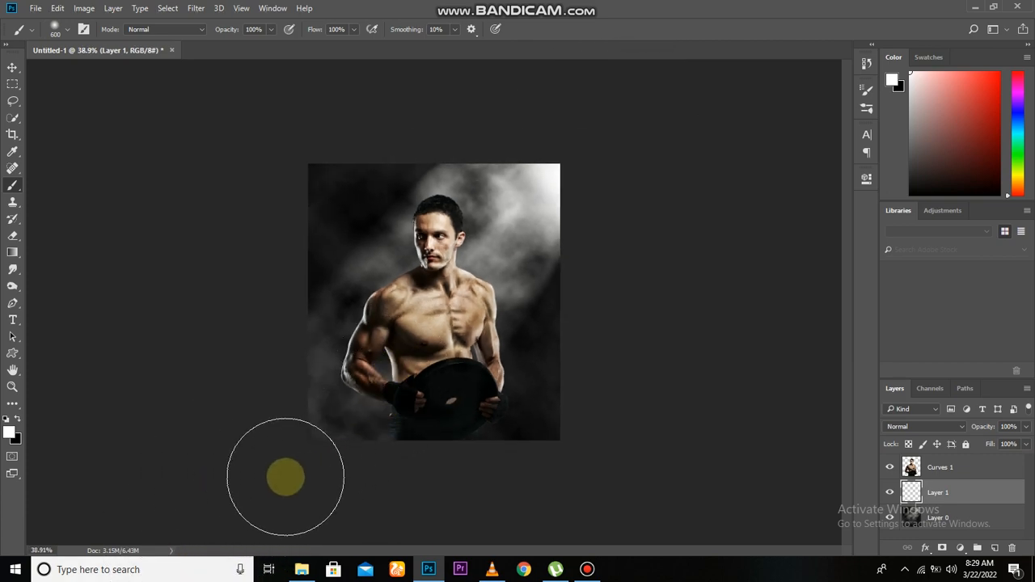
left_click(283, 451)
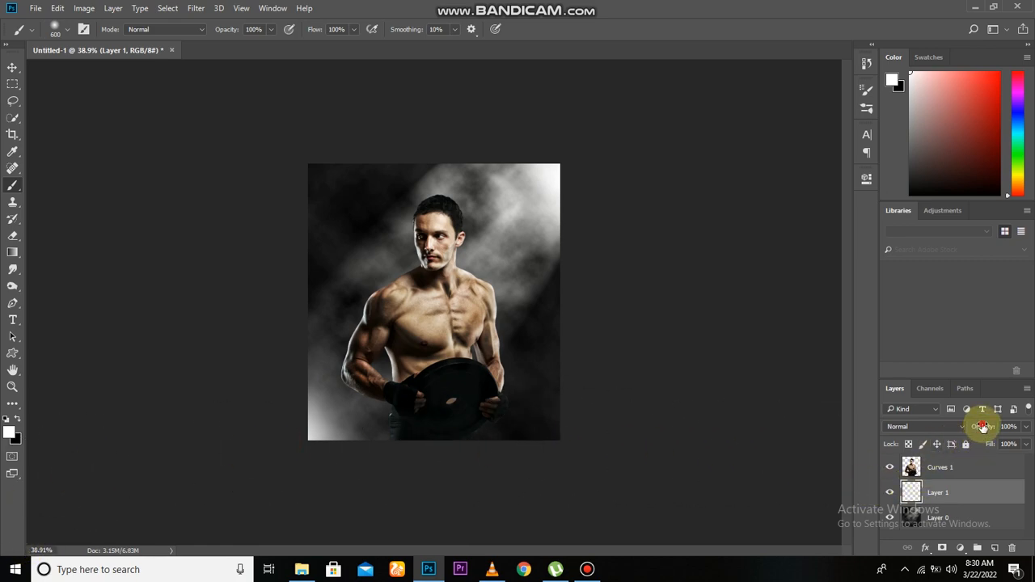
Step: Set the white light layer's opacity to 25%, then toggle its visibility to compare and check the clouds layer
left_click_drag(979, 429, 950, 450)
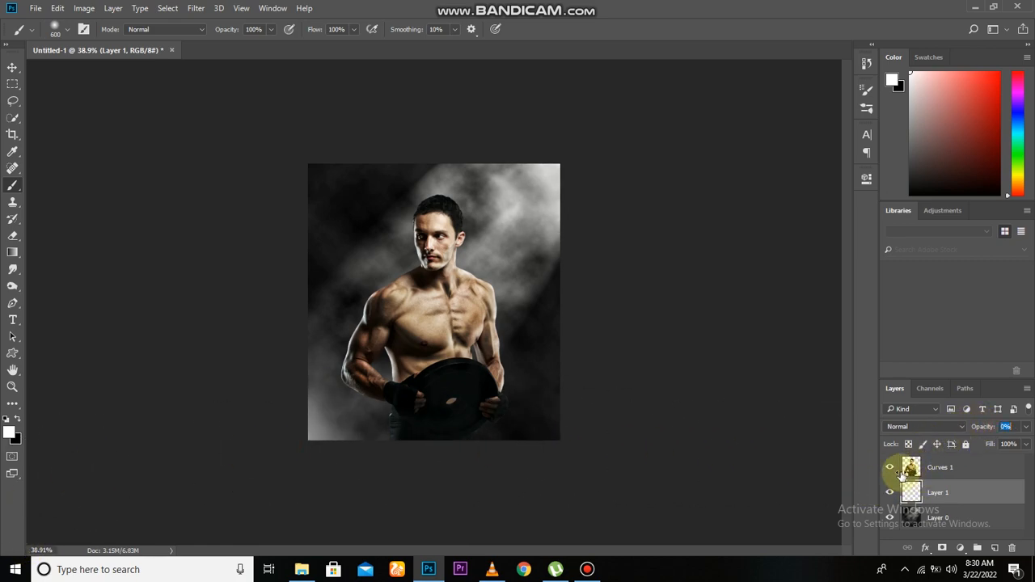
mouse_move(864, 499)
left_mouse_down()
mouse_move(862, 484)
mouse_move(882, 484)
mouse_move(866, 501)
left_mouse_up()
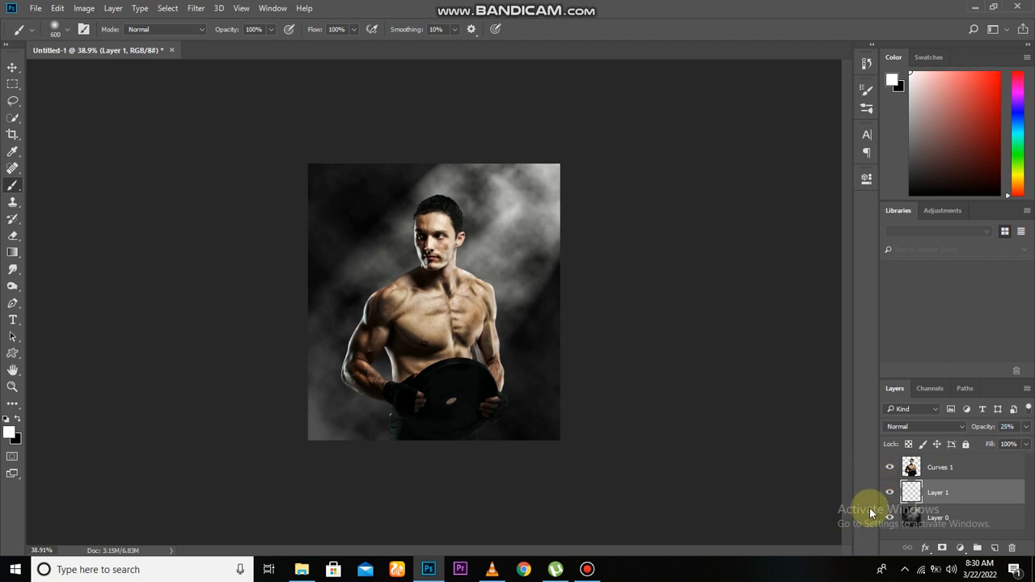
left_click(893, 490)
left_click(890, 490)
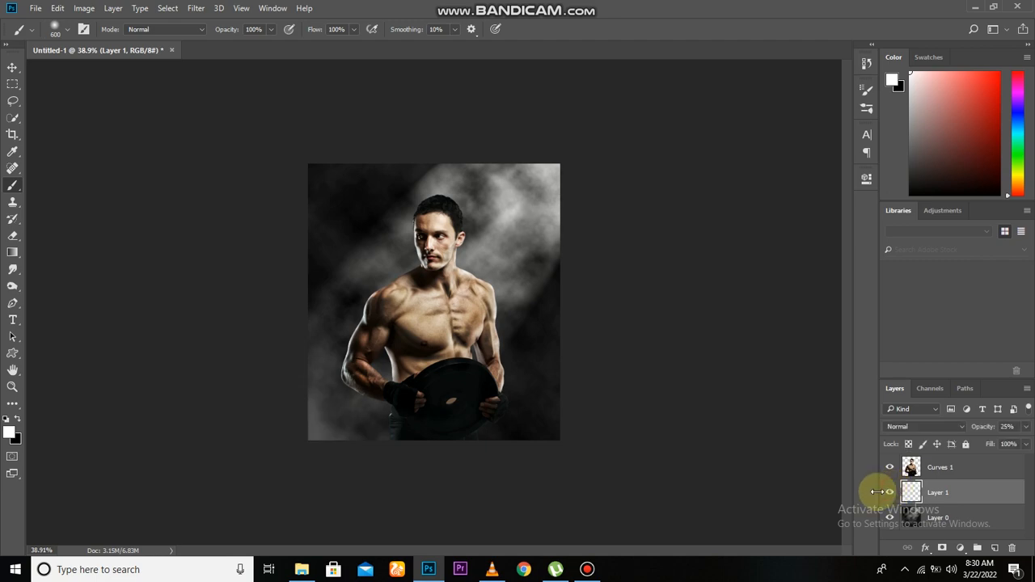
scroll(444, 451, "down", 1)
scroll(444, 450, "up", 1)
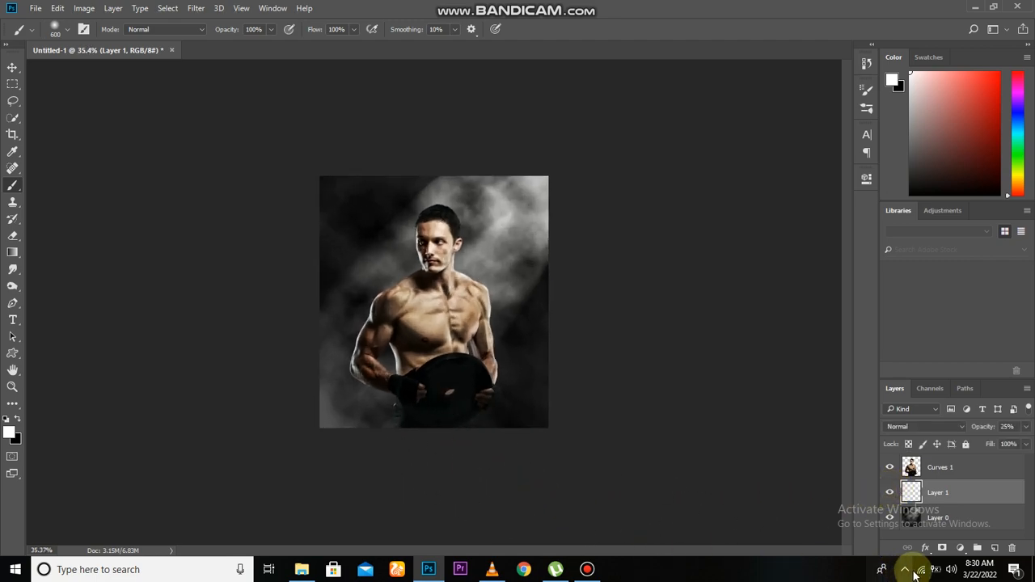
left_click(947, 520)
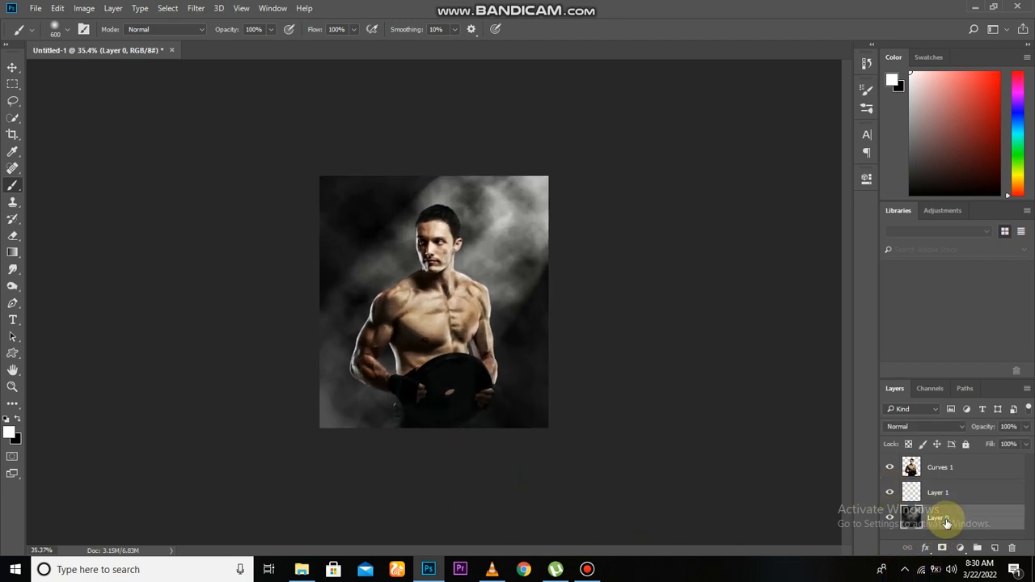
left_click(893, 520)
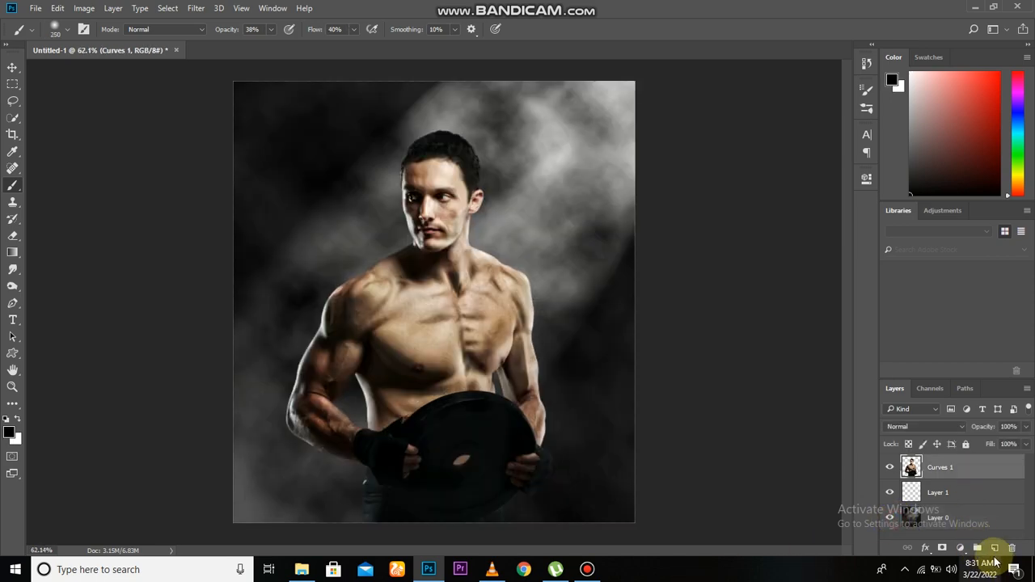
Step: Create a new layer above the man and shade the upper-left edge black with a 250 px brush, 38% opacity and 40% flow
left_click(994, 548)
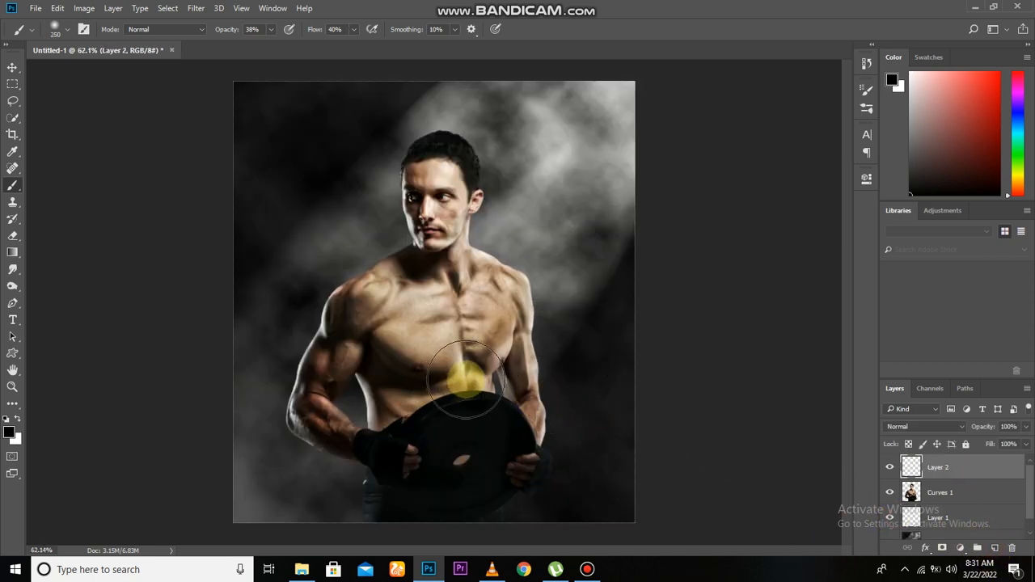
scroll(466, 379, "down", 3)
mouse_move(289, 219)
left_mouse_down()
mouse_move(280, 185)
mouse_move(269, 185)
left_mouse_up()
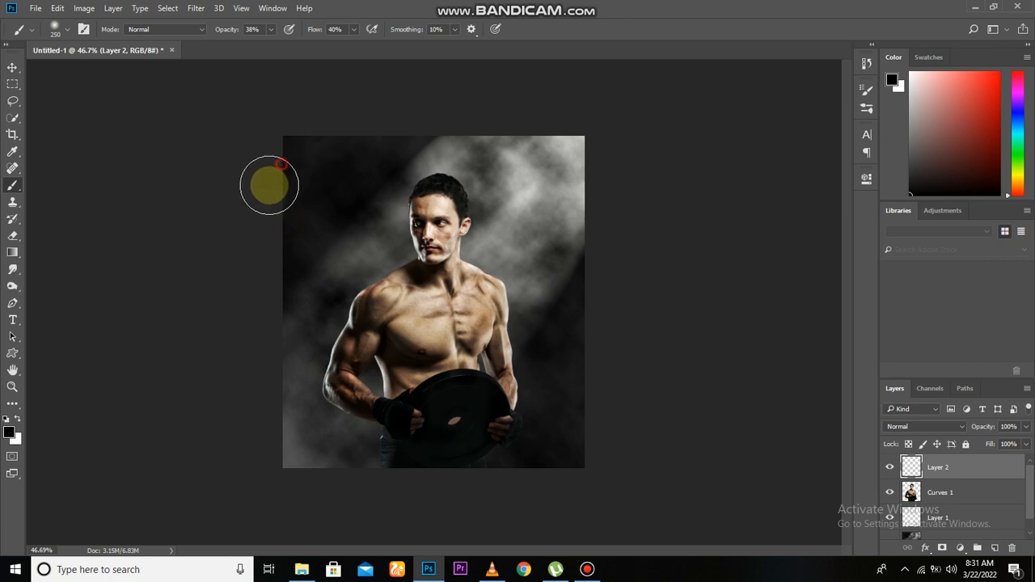
left_click_drag(303, 150, 268, 231)
left_click_drag(305, 183, 273, 280)
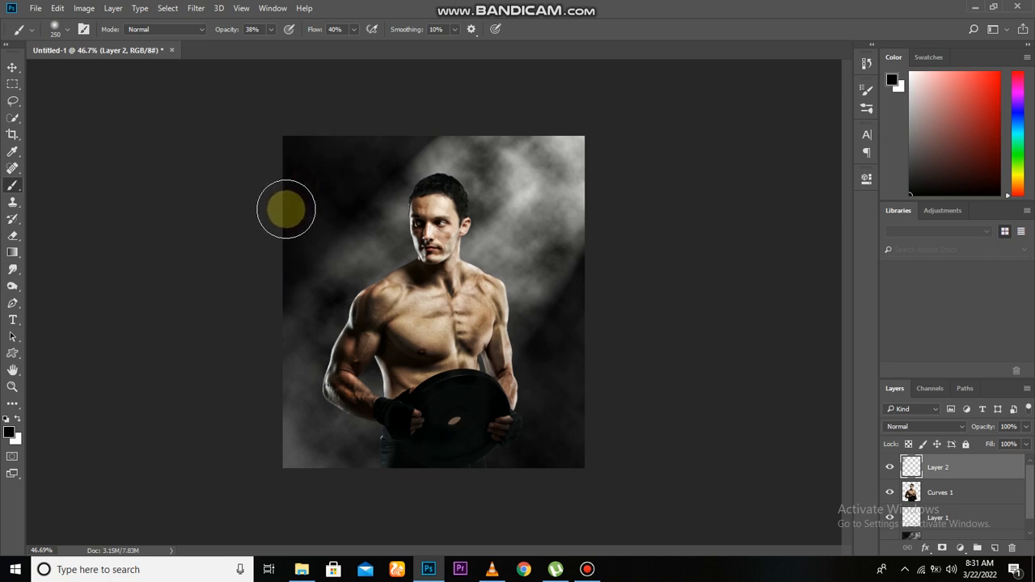
Step: Darken the background along the image's left and top edges with black strokes from a 400 px brush
key("bracketright")
key("bracketright")
left_click_drag(302, 198, 192, 285)
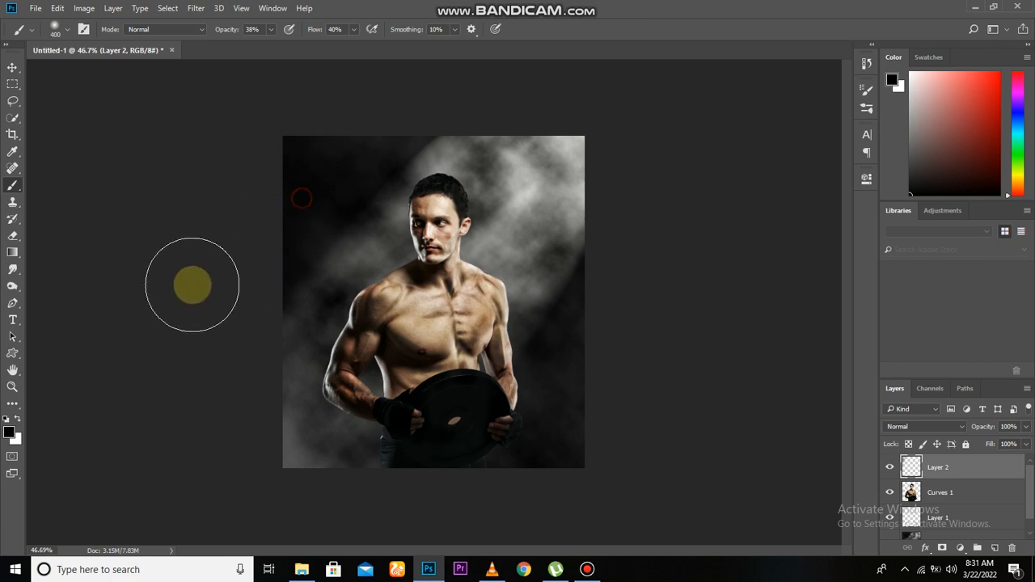
mouse_move(259, 222)
left_mouse_down()
mouse_move(229, 347)
mouse_move(231, 395)
left_mouse_up()
left_click_drag(246, 315, 260, 303)
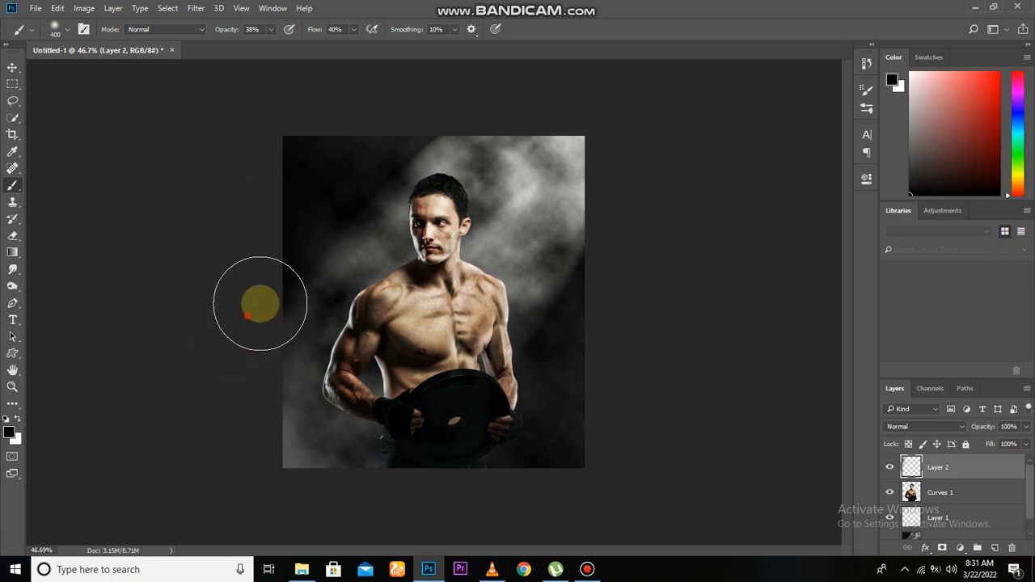
mouse_move(396, 190)
left_mouse_down()
mouse_move(384, 135)
mouse_move(436, 101)
mouse_move(390, 134)
left_mouse_up()
mouse_move(445, 113)
left_mouse_down()
mouse_move(392, 109)
mouse_move(275, 143)
left_mouse_up()
Step: Darken the image's right and bottom edges with black strokes, including the lower-right corner beside the weight plate
mouse_move(595, 448)
left_mouse_down()
mouse_move(591, 494)
mouse_move(599, 397)
mouse_move(568, 413)
mouse_move(504, 494)
mouse_move(616, 277)
left_mouse_up()
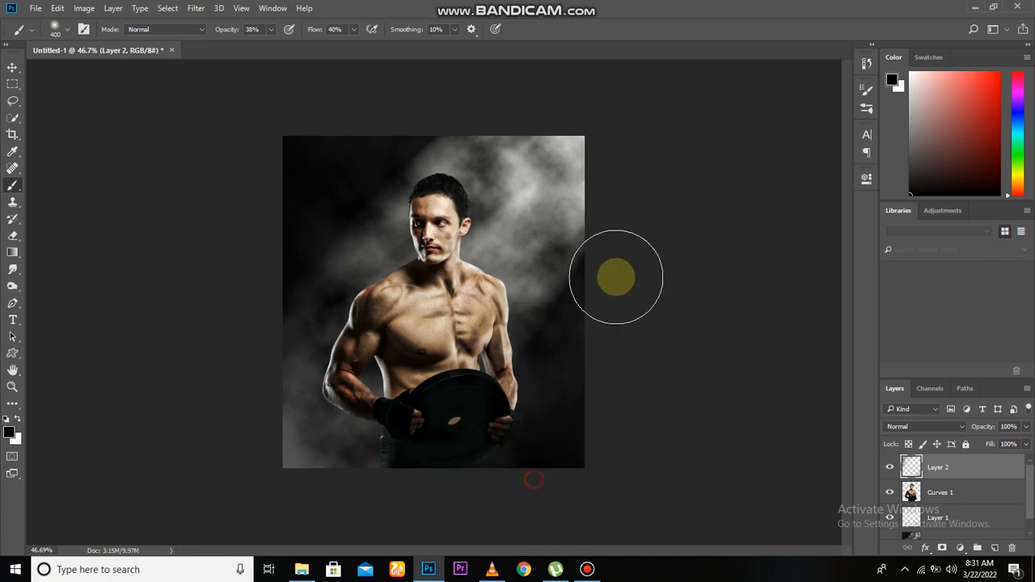
mouse_move(607, 334)
left_mouse_down()
mouse_move(587, 277)
mouse_move(553, 358)
mouse_move(542, 485)
mouse_move(486, 525)
mouse_move(520, 497)
mouse_move(418, 485)
left_mouse_up()
mouse_move(480, 495)
left_mouse_down()
mouse_move(412, 483)
mouse_move(488, 490)
mouse_move(420, 497)
mouse_move(498, 501)
mouse_move(429, 499)
mouse_move(495, 497)
mouse_move(430, 507)
mouse_move(498, 511)
mouse_move(527, 500)
mouse_move(465, 501)
left_mouse_up()
left_click_drag(473, 499, 490, 499)
mouse_move(572, 503)
left_mouse_down()
mouse_move(555, 509)
mouse_move(537, 498)
left_mouse_up()
mouse_move(604, 509)
left_mouse_down()
mouse_move(634, 393)
mouse_move(619, 431)
mouse_move(649, 397)
mouse_move(625, 310)
mouse_move(589, 365)
mouse_move(601, 266)
left_mouse_up()
mouse_move(582, 316)
left_mouse_down()
mouse_move(568, 365)
mouse_move(565, 351)
mouse_move(580, 469)
left_mouse_up()
Step: Deepen the black shading along the top and left edges and toggle the shading layer's visibility to compare
left_click_drag(387, 152, 403, 130)
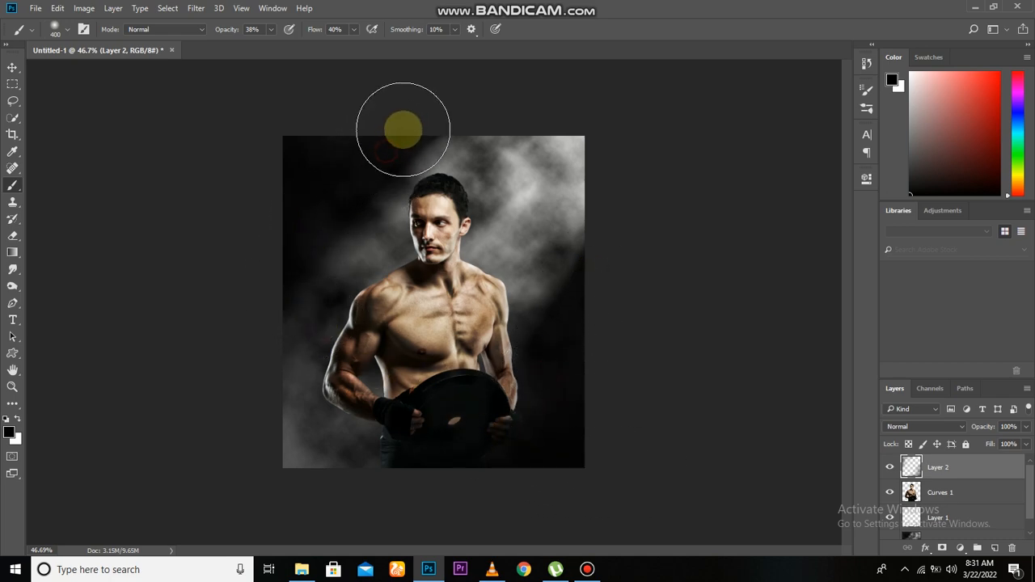
left_click_drag(207, 388, 278, 294)
mouse_move(267, 369)
left_mouse_down()
mouse_move(273, 282)
mouse_move(250, 279)
mouse_move(263, 299)
mouse_move(267, 275)
mouse_move(273, 282)
left_mouse_up()
left_click(236, 346)
left_click_drag(295, 273, 288, 289)
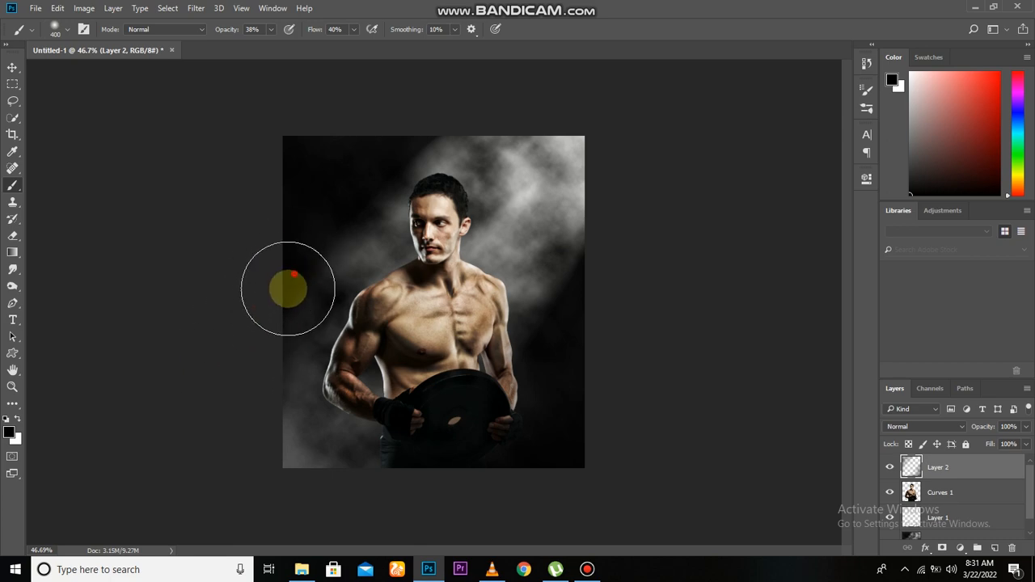
scroll(303, 517, "down", 2)
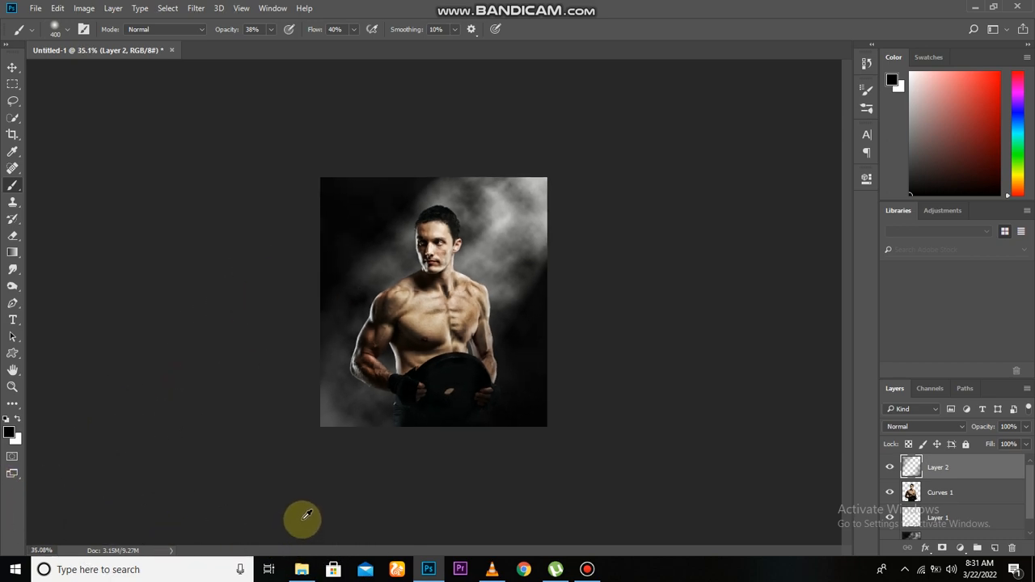
scroll(302, 517, "up", 3)
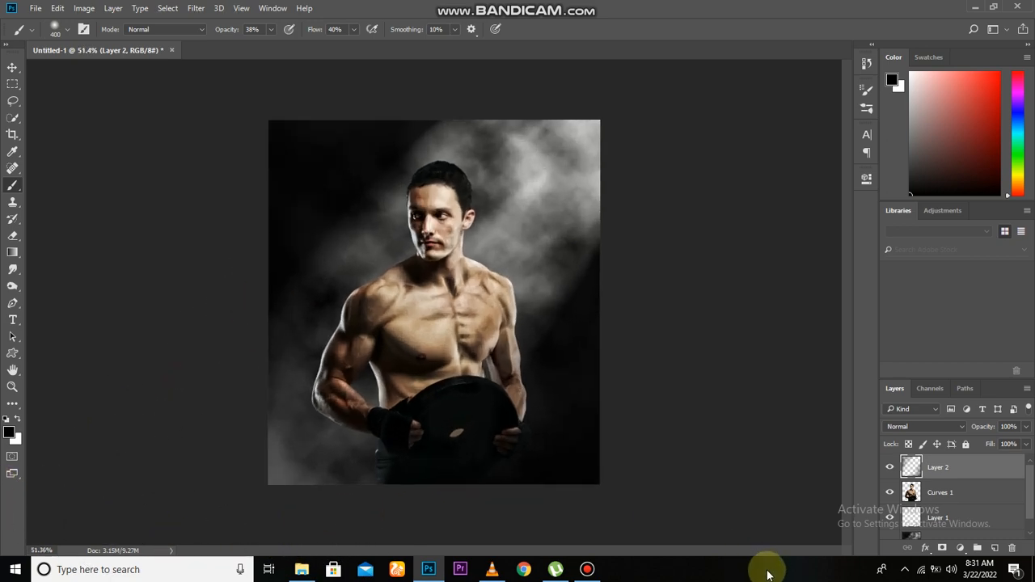
left_click(890, 470)
left_click(890, 470)
scroll(566, 455, "up", 2)
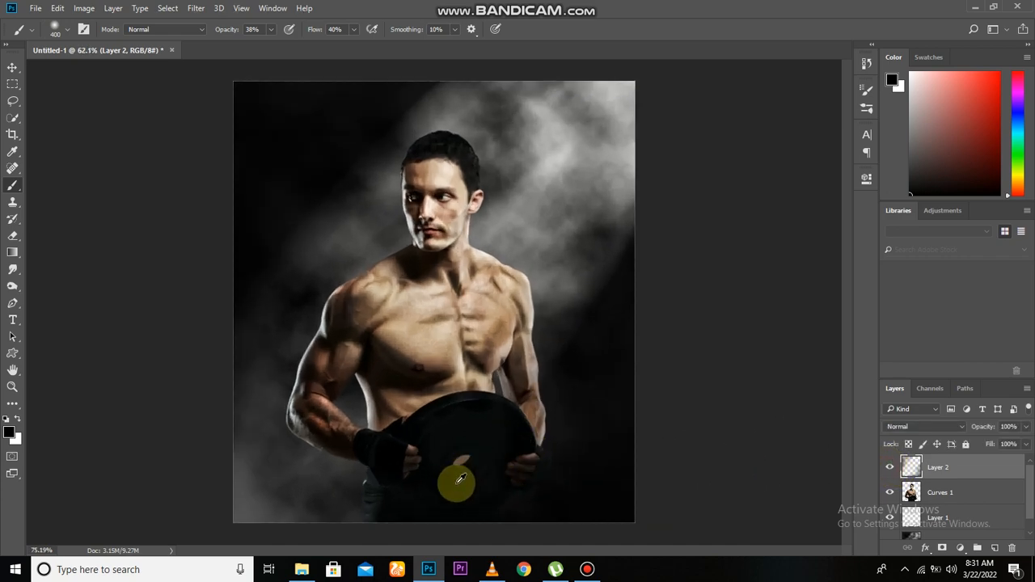
Step: Paint black shading over the weight plate, gloved hands and trousers with a 125 px brush
scroll(460, 480, "up", 3)
key("bracketleft")
key("bracketleft")
key("bracketleft")
key("bracketleft")
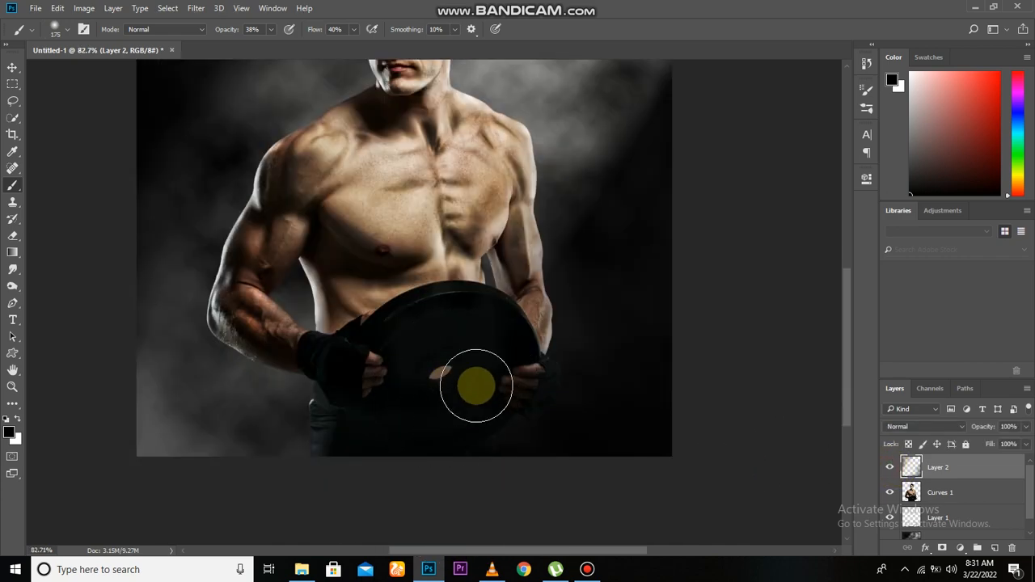
key("bracketleft")
key("bracketleft")
mouse_move(483, 350)
left_mouse_down()
mouse_move(439, 344)
mouse_move(518, 338)
mouse_move(438, 334)
mouse_move(485, 331)
mouse_move(421, 370)
left_mouse_up()
left_click_drag(437, 331, 425, 403)
mouse_move(419, 355)
left_mouse_down()
mouse_move(409, 427)
mouse_move(455, 435)
mouse_move(477, 419)
mouse_move(441, 439)
mouse_move(461, 405)
mouse_move(460, 345)
mouse_move(416, 329)
mouse_move(490, 311)
mouse_move(411, 346)
mouse_move(462, 339)
mouse_move(490, 421)
mouse_move(358, 432)
mouse_move(441, 416)
mouse_move(395, 420)
left_mouse_up()
mouse_move(456, 432)
left_mouse_down()
mouse_move(390, 465)
mouse_move(355, 457)
left_mouse_up()
mouse_move(461, 464)
left_mouse_down()
mouse_move(460, 483)
mouse_move(372, 439)
mouse_move(439, 398)
left_mouse_up()
Step: Compare the image with the black shading layer hidden and shown, and set that layer's opacity to 80%
scroll(407, 393, "down", 4)
scroll(408, 393, "down", 1)
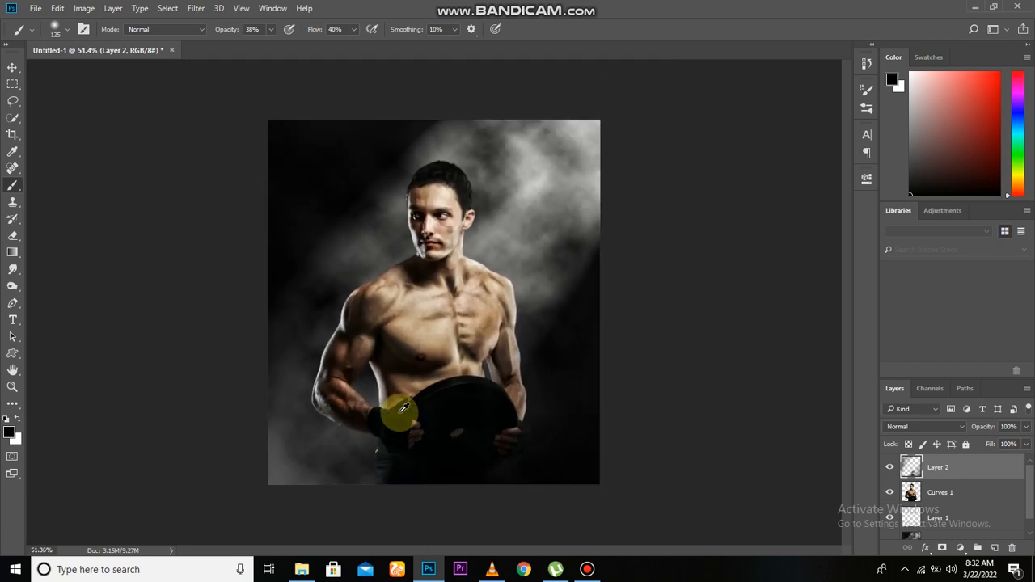
left_click(890, 469)
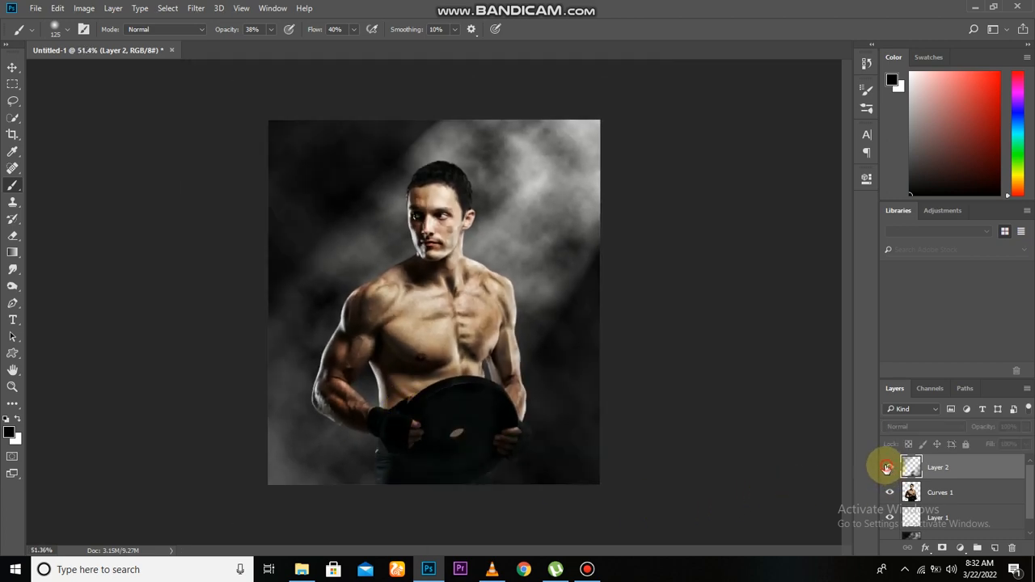
left_click(889, 468)
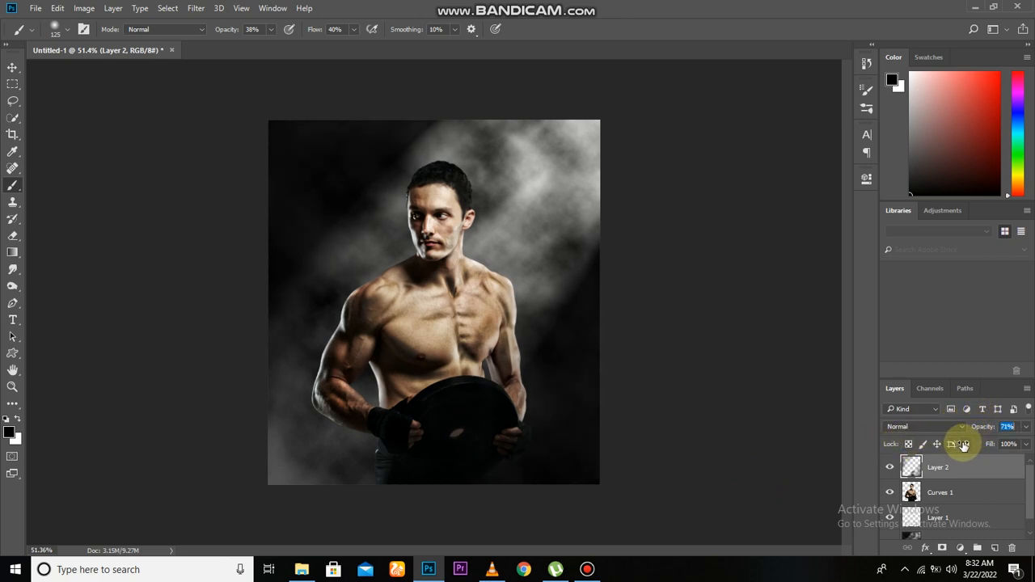
left_click_drag(963, 445, 969, 442)
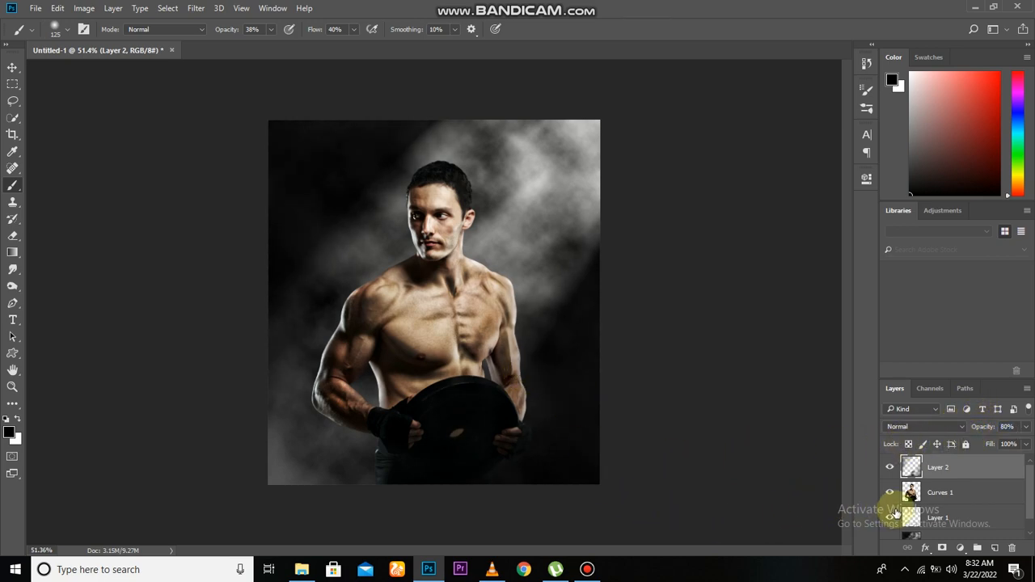
Step: Merge the black shading layer with the man's layer and toggle the merged layer's visibility to check it
left_click(934, 495)
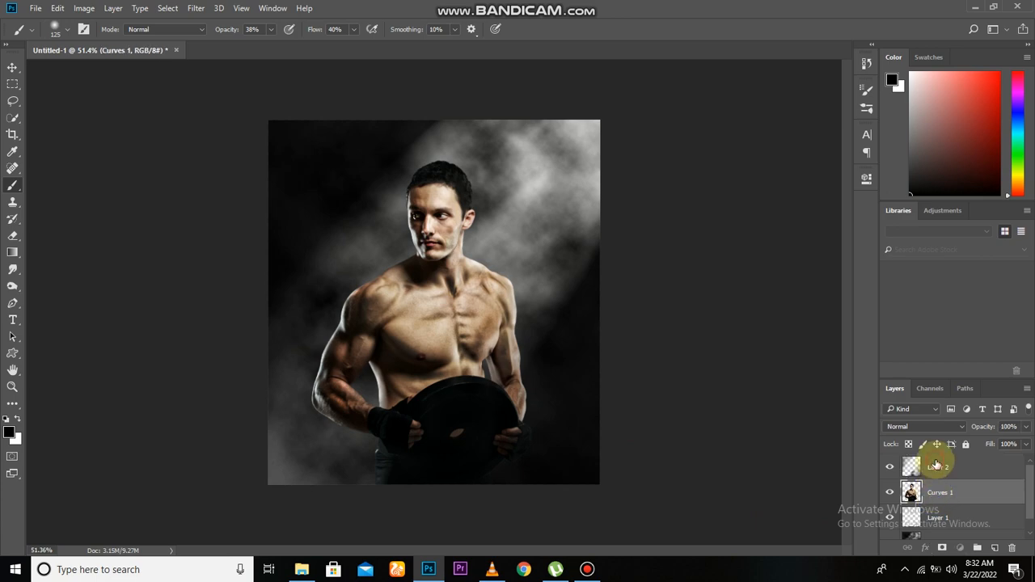
left_click(935, 464, "ctrl")
key("ctrl+e")
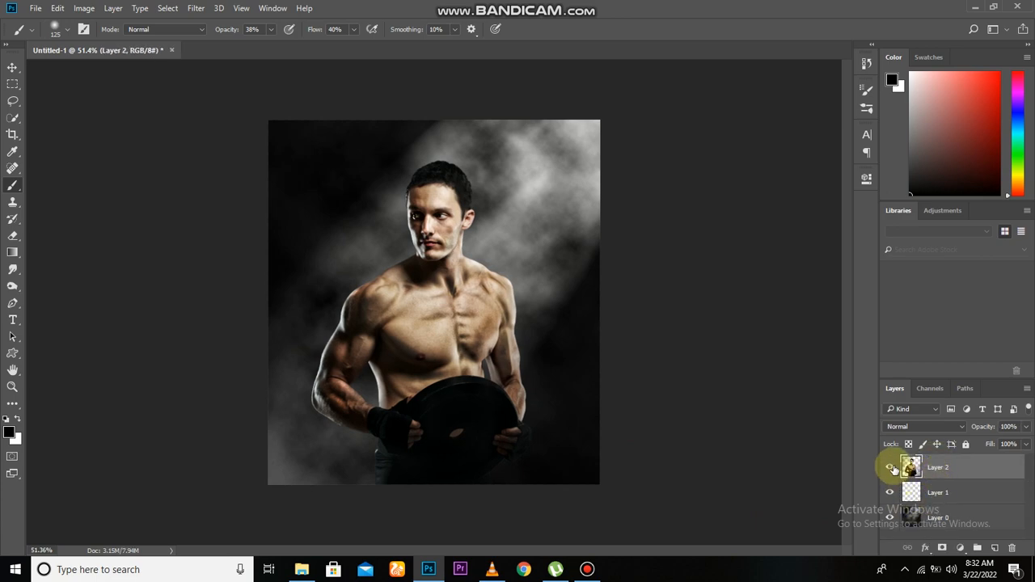
left_click(891, 468)
left_click(890, 468)
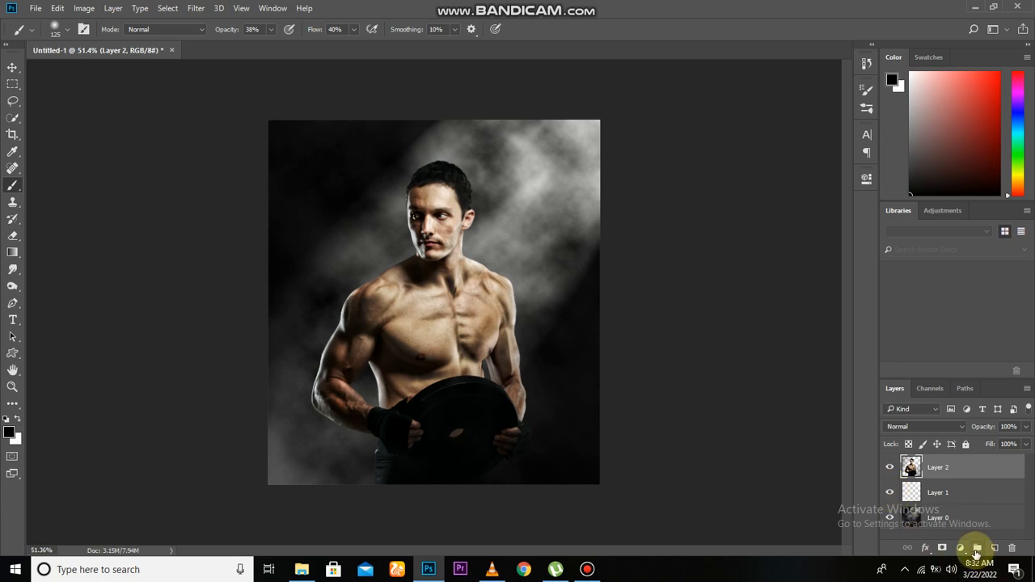
Step: Add a Levels adjustment clipped to the man's layer, set the white input to 224, adjust the midtones, and hide it to compare
left_click(962, 550)
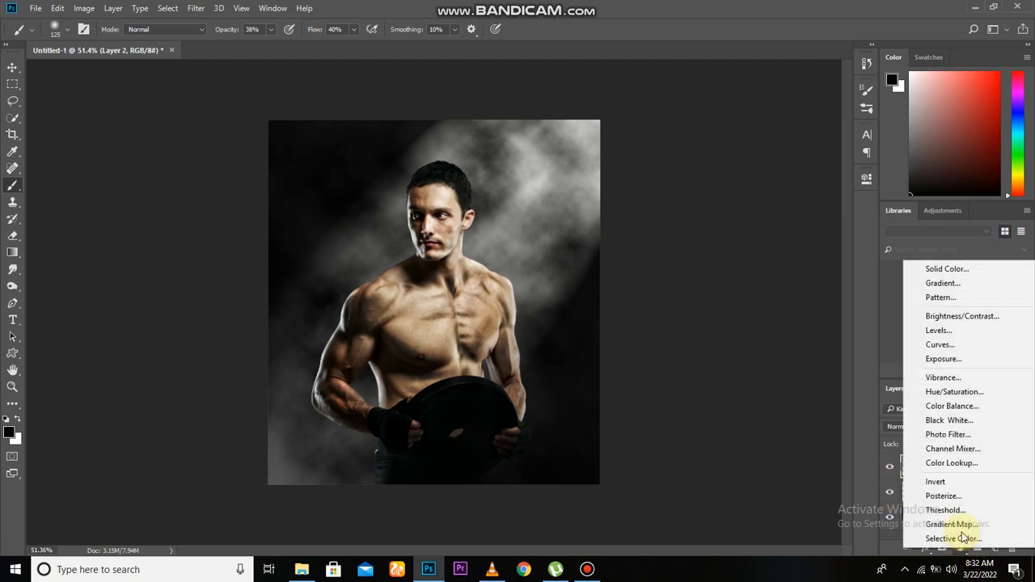
left_click(938, 330)
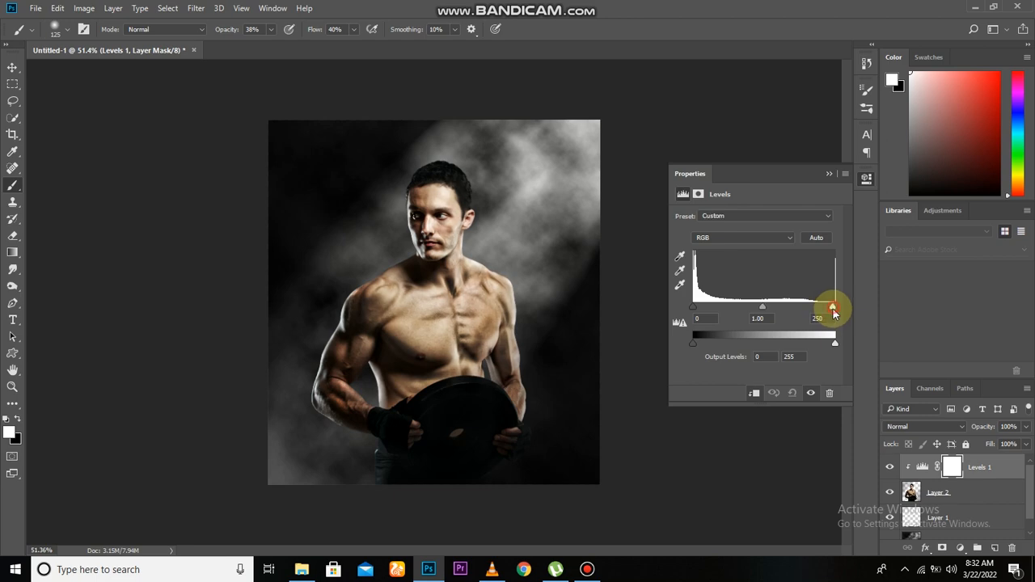
mouse_move(826, 311)
left_mouse_down()
mouse_move(797, 314)
mouse_move(817, 316)
left_mouse_up()
left_click_drag(700, 312, 700, 314)
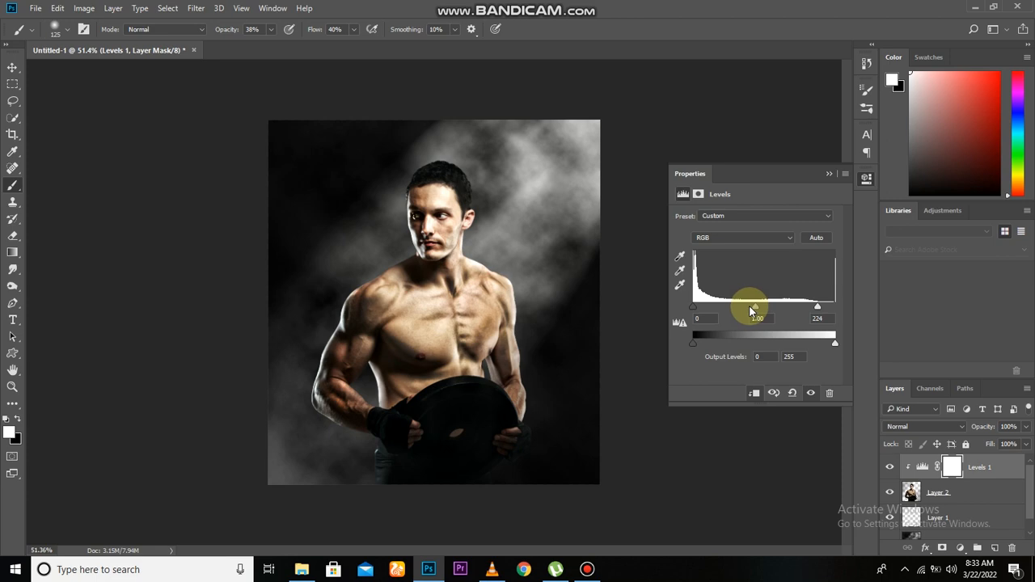
left_click_drag(759, 312, 760, 311)
left_click(831, 174)
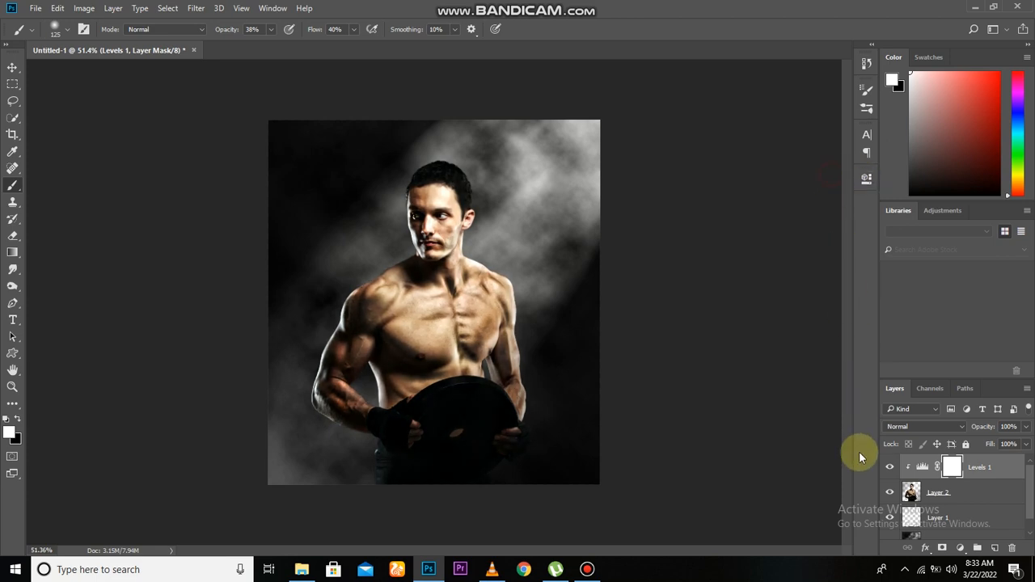
left_click(888, 469)
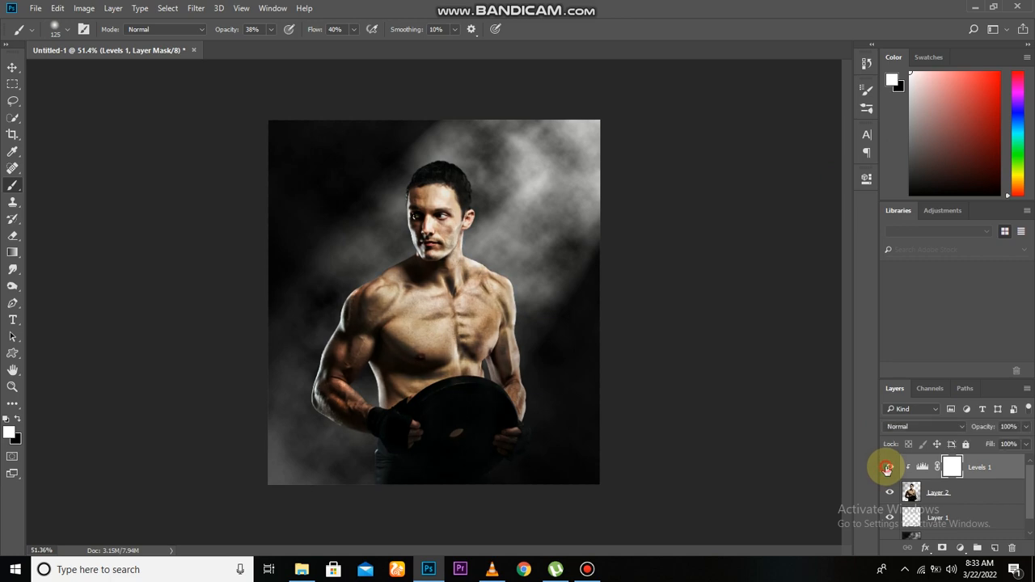
Step: Show the Levels adjustment on the man's layer again and check the whole poster
left_click(887, 469)
scroll(567, 332, "down", 2)
scroll(477, 318, "up", 1)
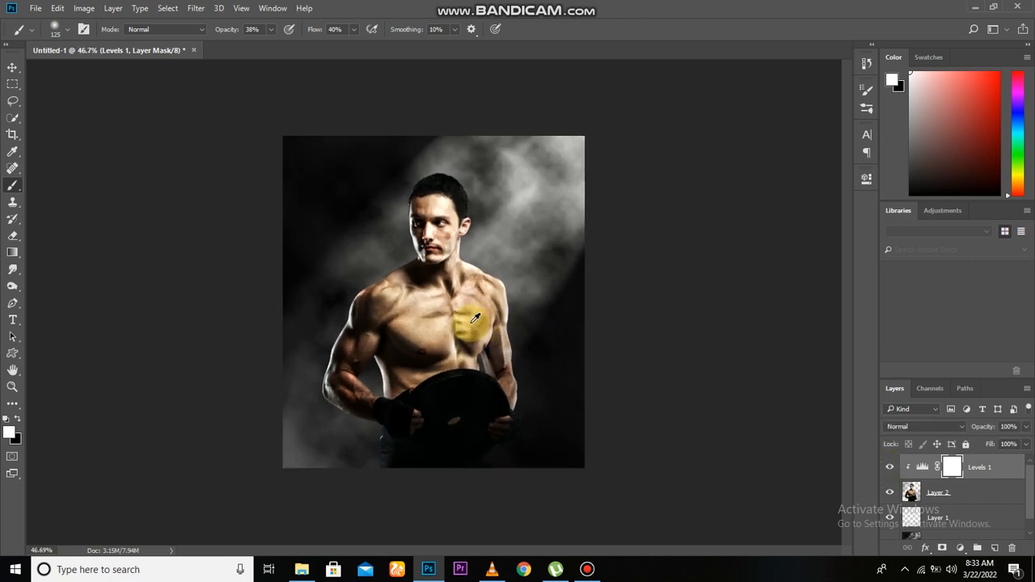
scroll(475, 318, "up", 1)
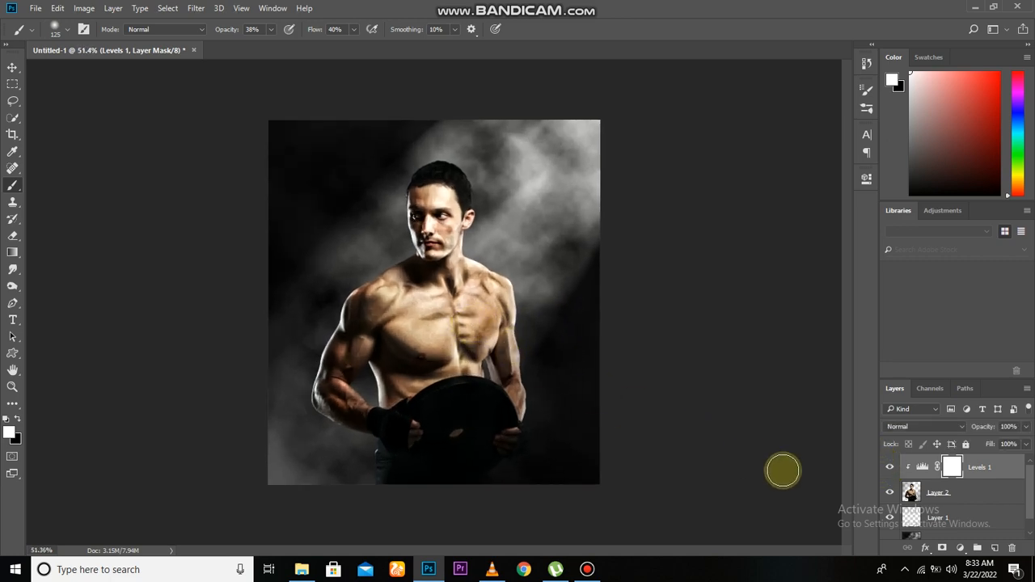
Step: Merge the Levels adjustment with the man's layer and toggle the merged layer's visibility to check it
left_click(938, 503)
key("e")
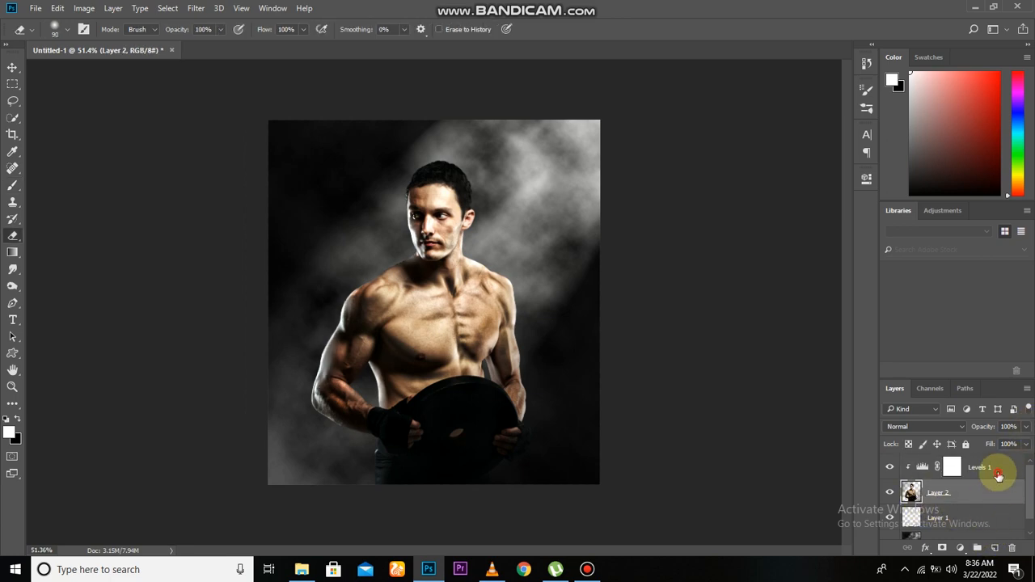
left_click(999, 475)
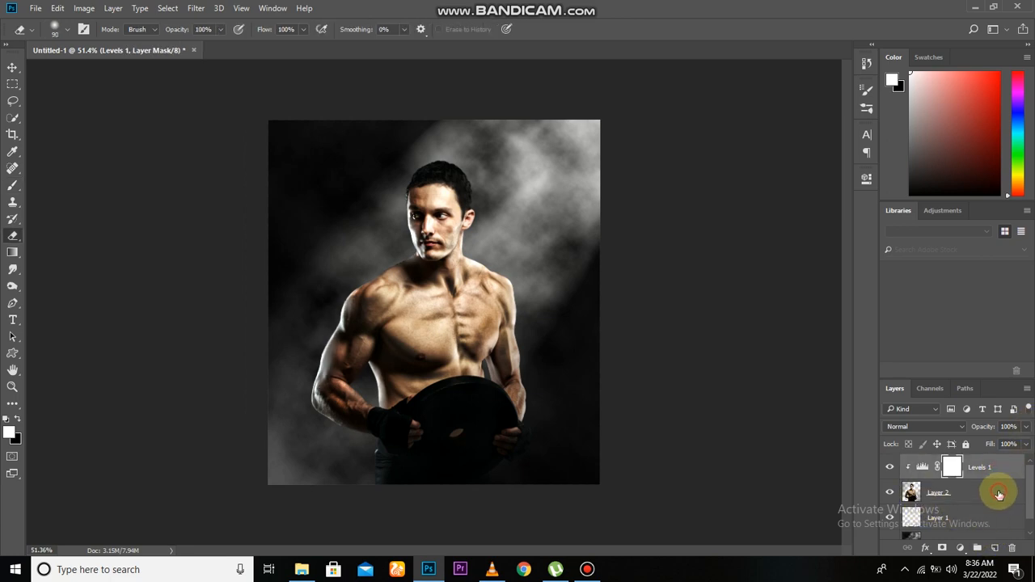
left_click(999, 493, "shift")
key("ctrl+e")
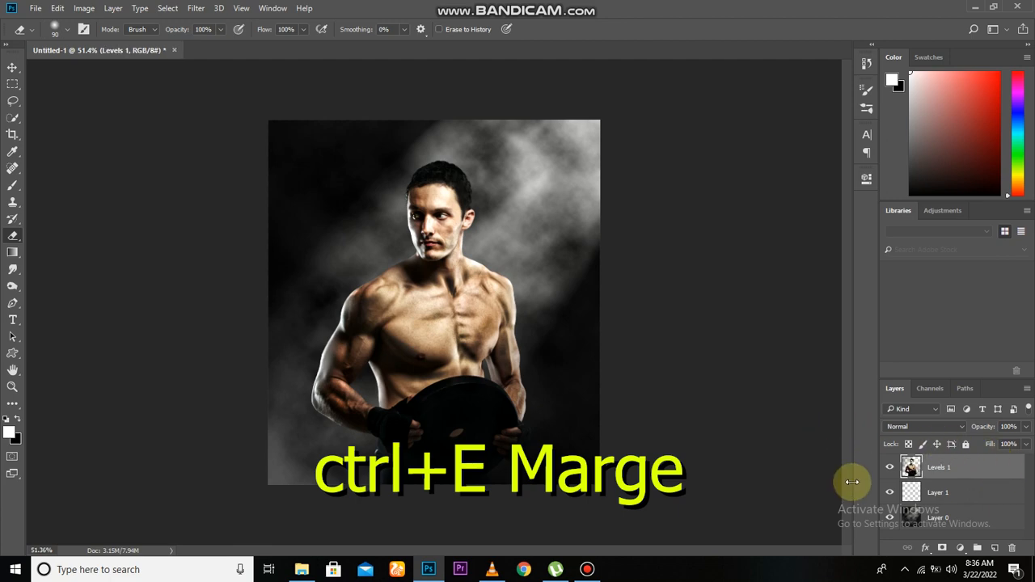
left_click(883, 466)
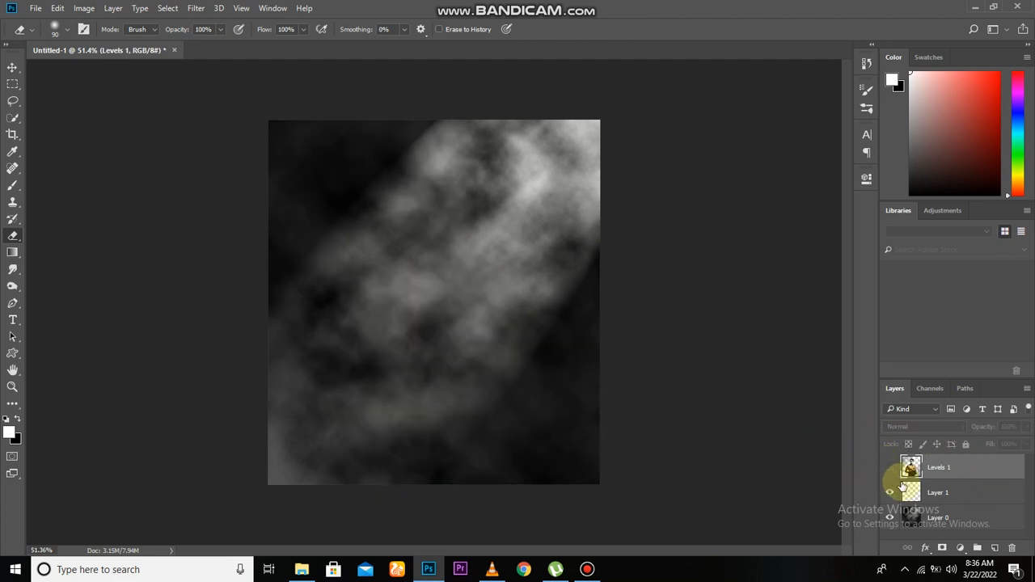
left_click(890, 467)
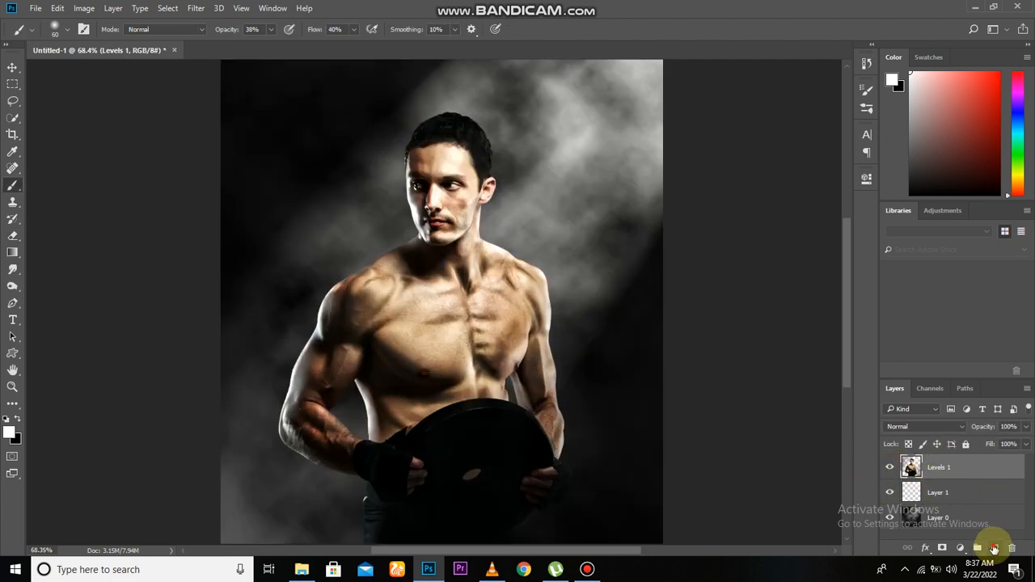
Step: Add a new layer above the man's layer and load the man's outline as a selection
left_click(993, 549)
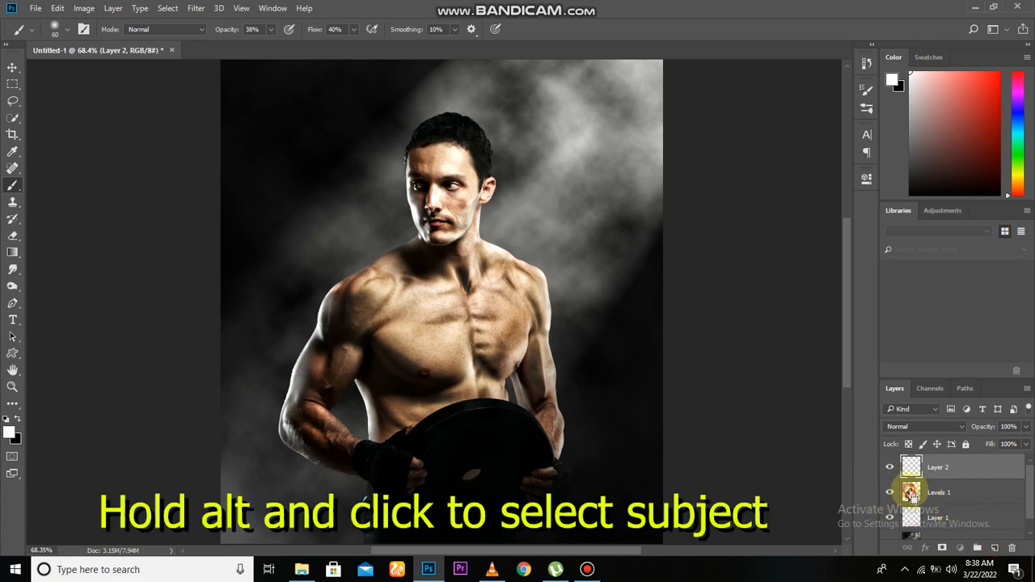
left_click(909, 491, "ctrl")
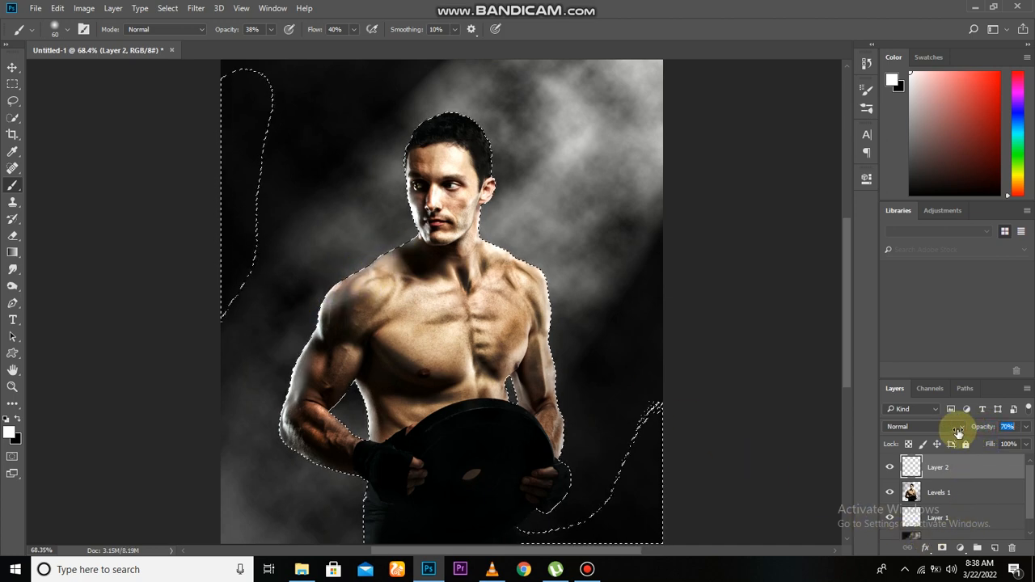
mouse_move(958, 432)
left_mouse_down()
mouse_move(880, 419)
mouse_move(971, 439)
left_mouse_up()
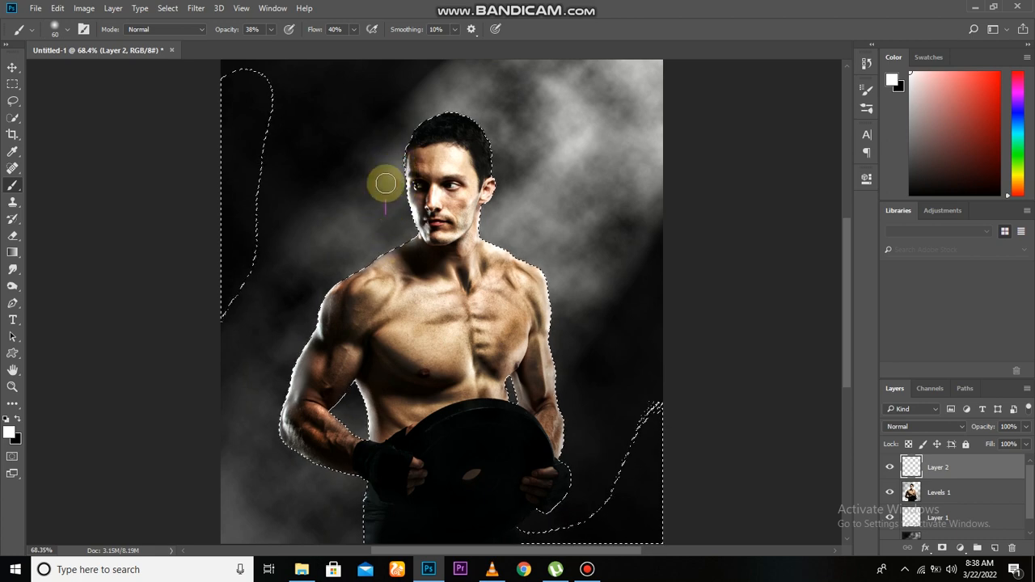
Step: Paint white rim light along the inside edges of the selected man with a 60 px brush, deselect, and set the layer's opacity to 25%
scroll(391, 196, "up", 3, "alt")
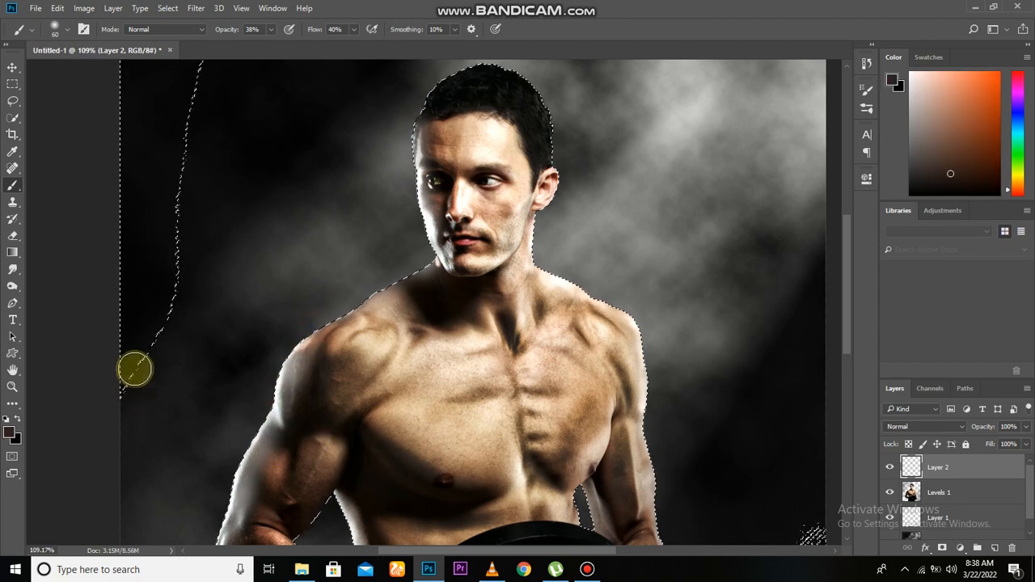
scroll(277, 340, "down", 4)
scroll(460, 416, "down", 2)
scroll(460, 415, "up", 4)
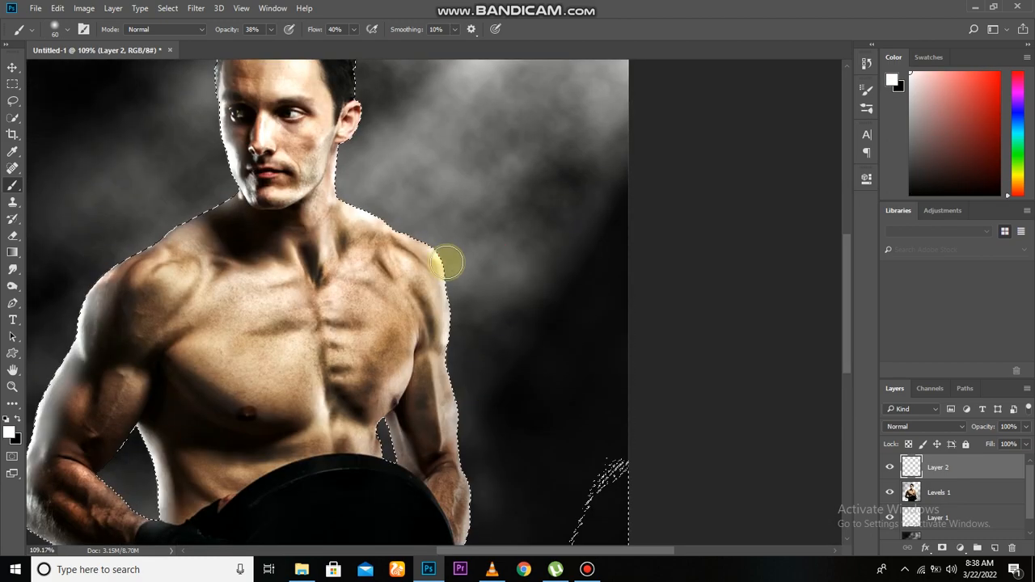
scroll(258, 296, "up", 2)
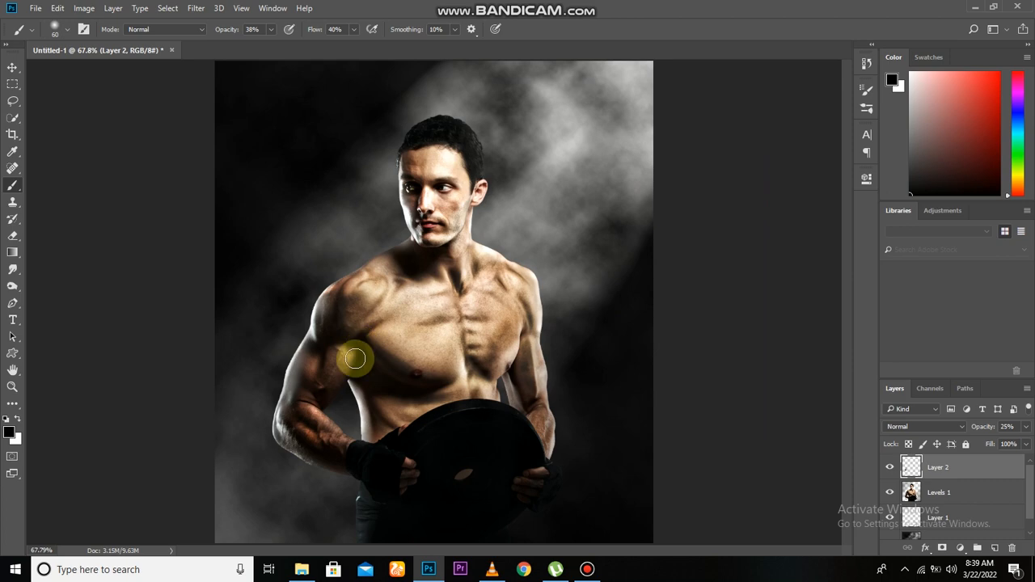
Step: Paint black shading on the inner upper arm beside the chest and compare the image with the painted layer hidden and shown
mouse_move(346, 358)
left_mouse_down()
mouse_move(307, 363)
mouse_move(296, 381)
mouse_move(302, 393)
mouse_move(339, 369)
left_mouse_up()
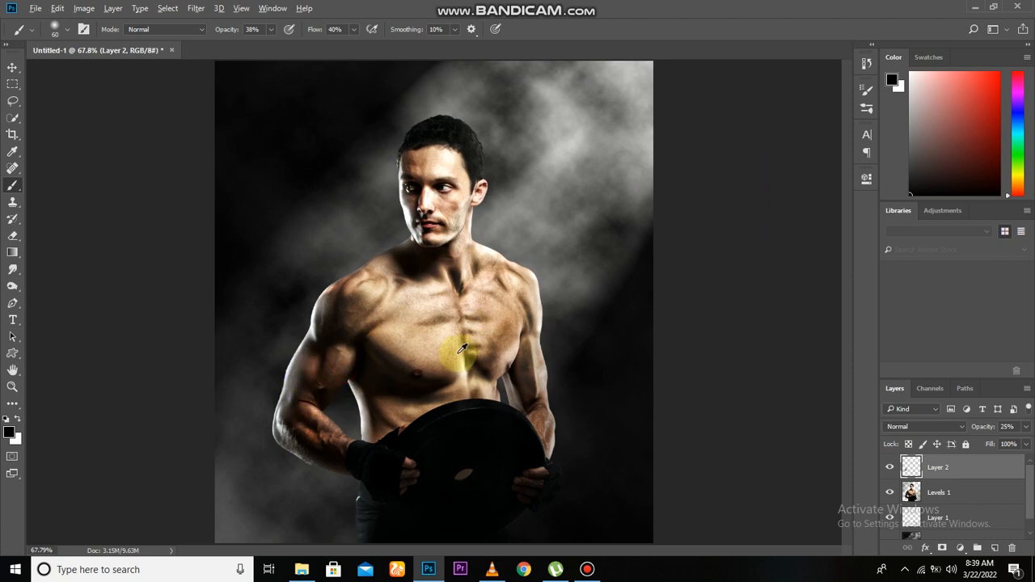
scroll(462, 348, "down", 1)
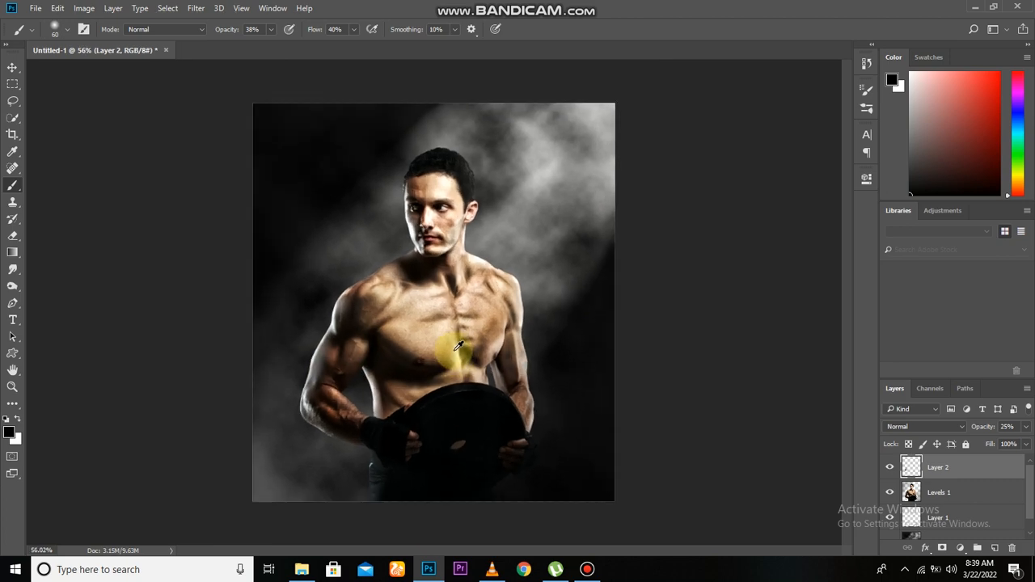
left_click(890, 465)
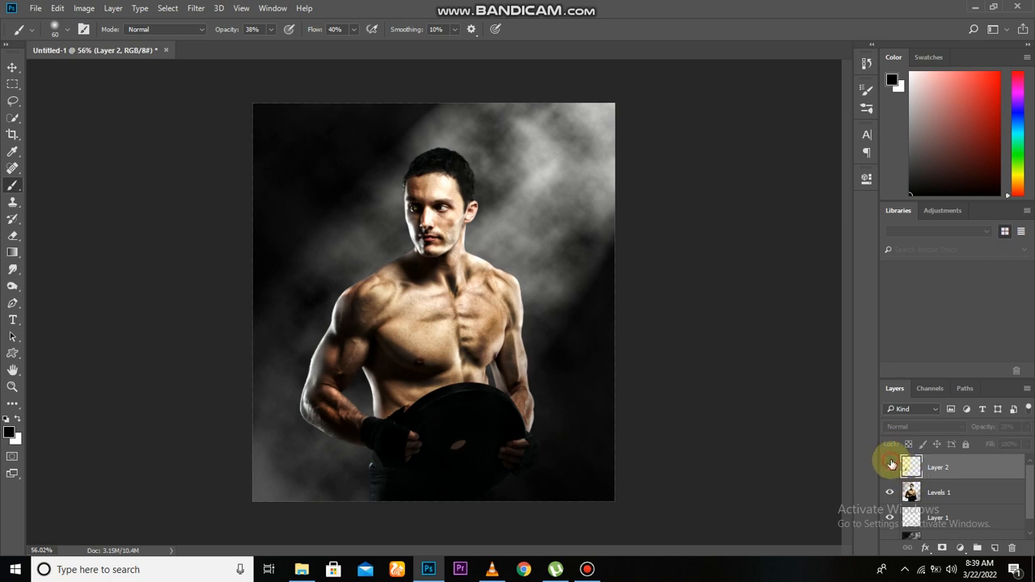
left_click(890, 457)
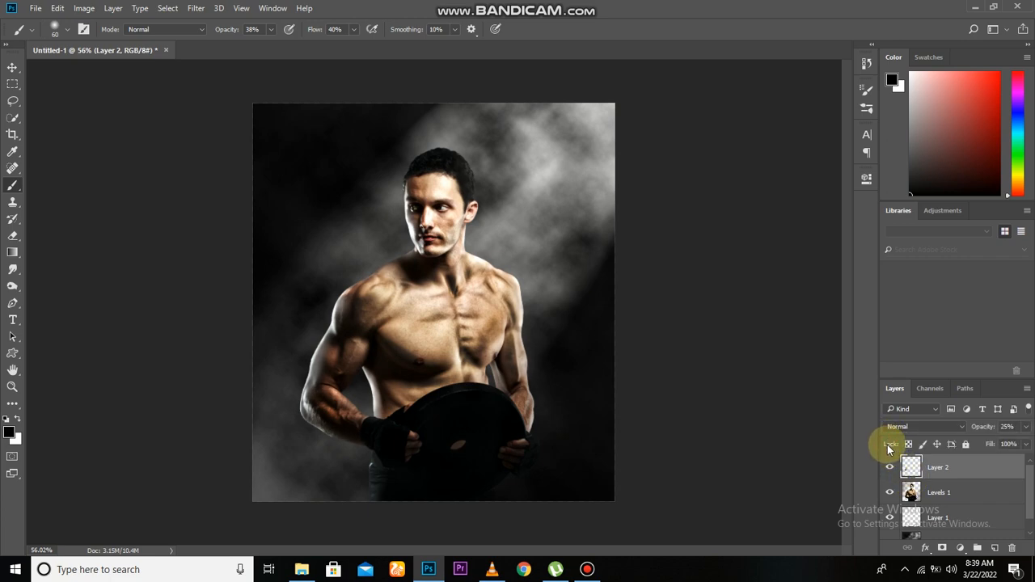
left_click(888, 469)
left_click(884, 469)
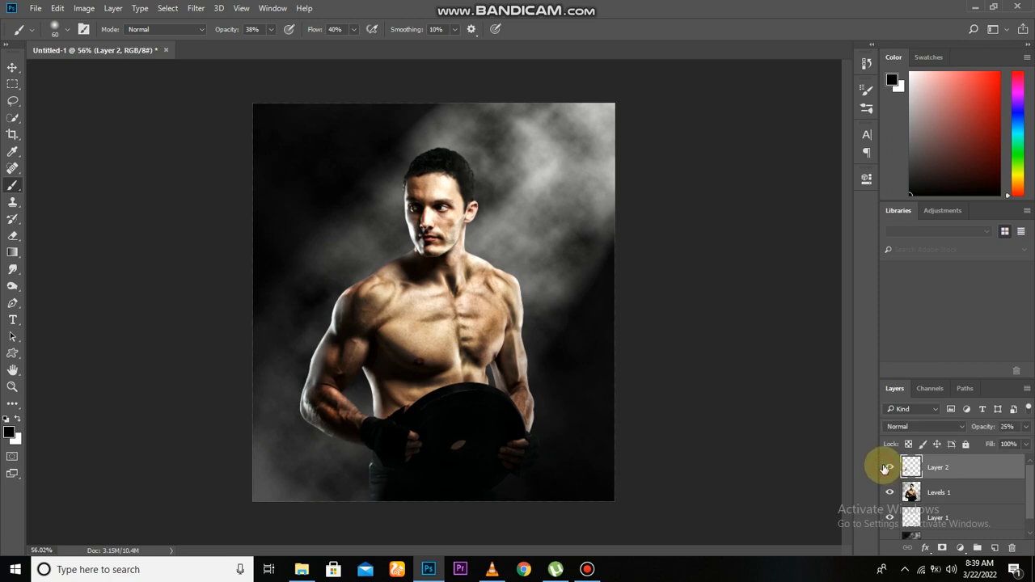
scroll(485, 324, "up", 1)
scroll(490, 321, "down", 1)
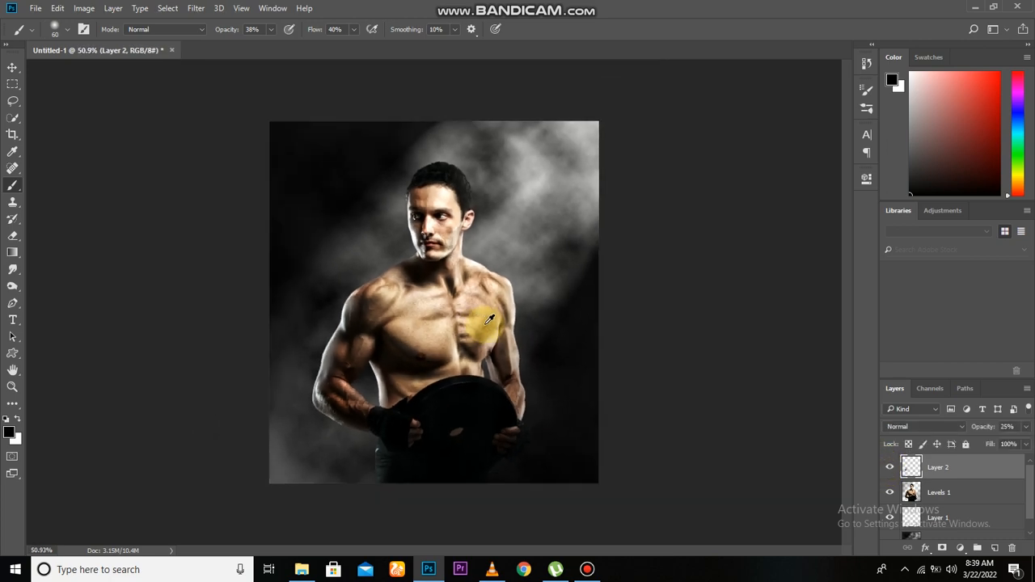
Step: Merge the painted light and shading layer with the man's layer and inspect the merged result
left_click(942, 492, "shift")
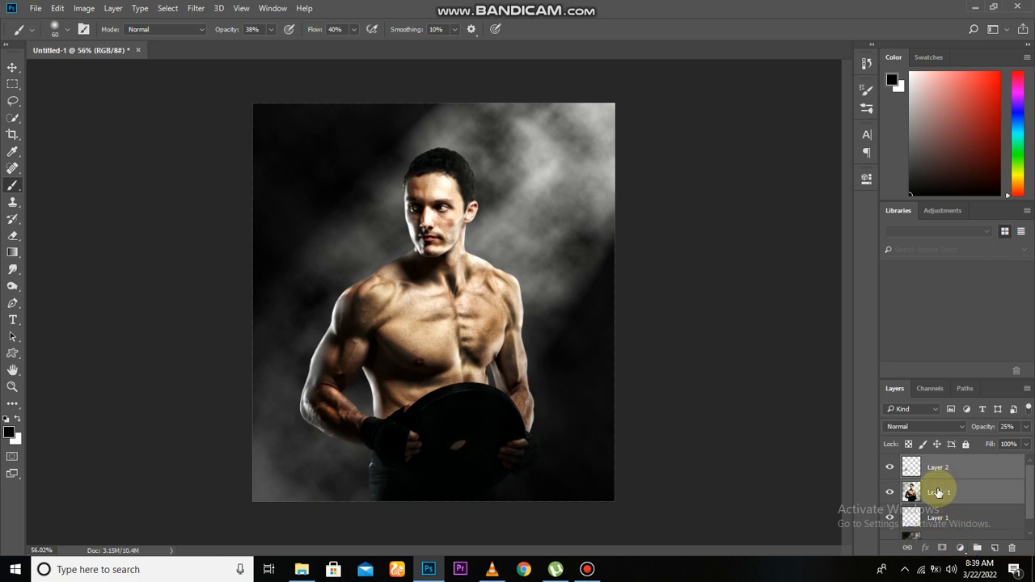
key("ctrl+e")
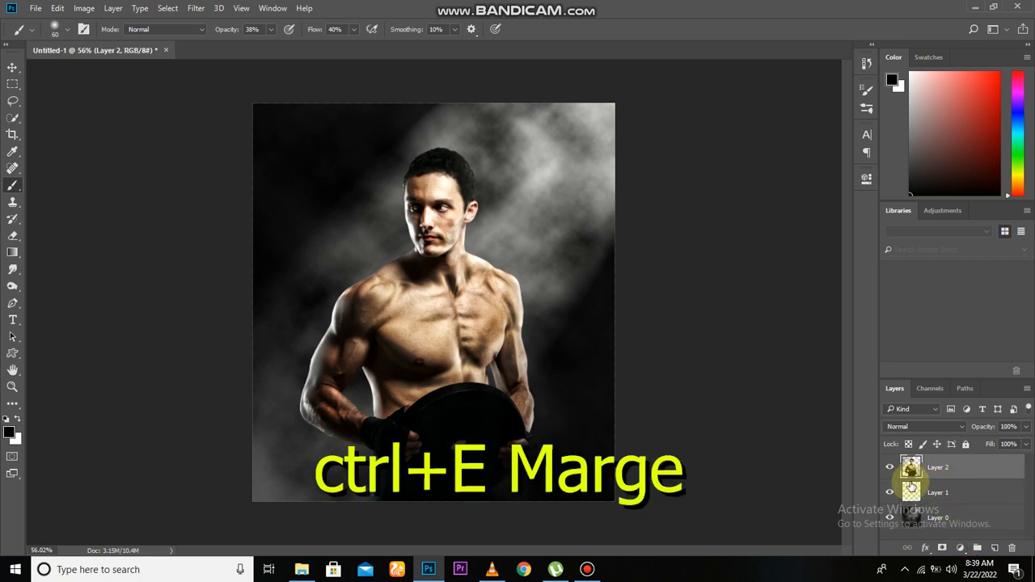
left_click(890, 467)
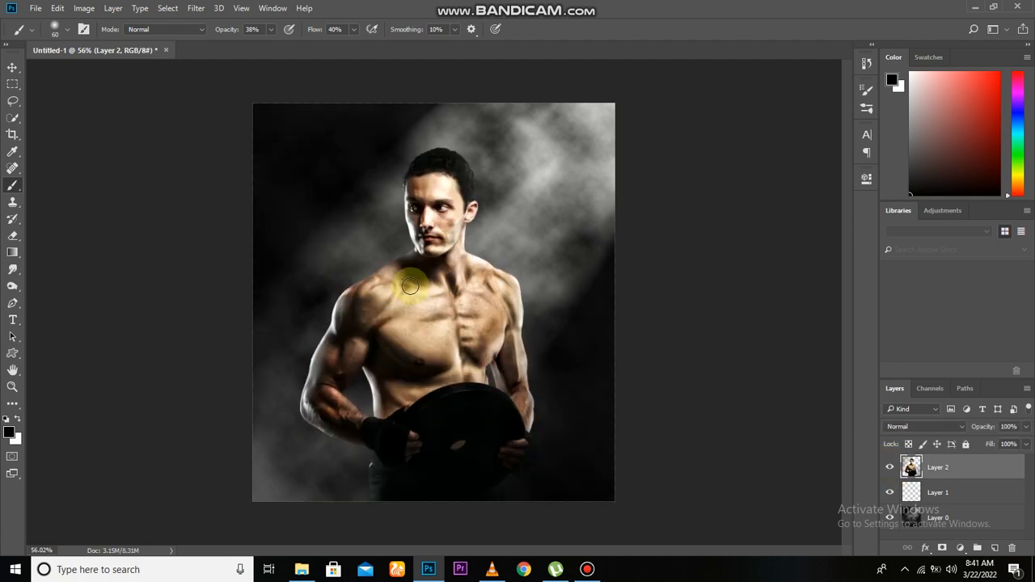
scroll(403, 283, "up", 4)
scroll(437, 291, "up", 4)
scroll(437, 291, "down", 5)
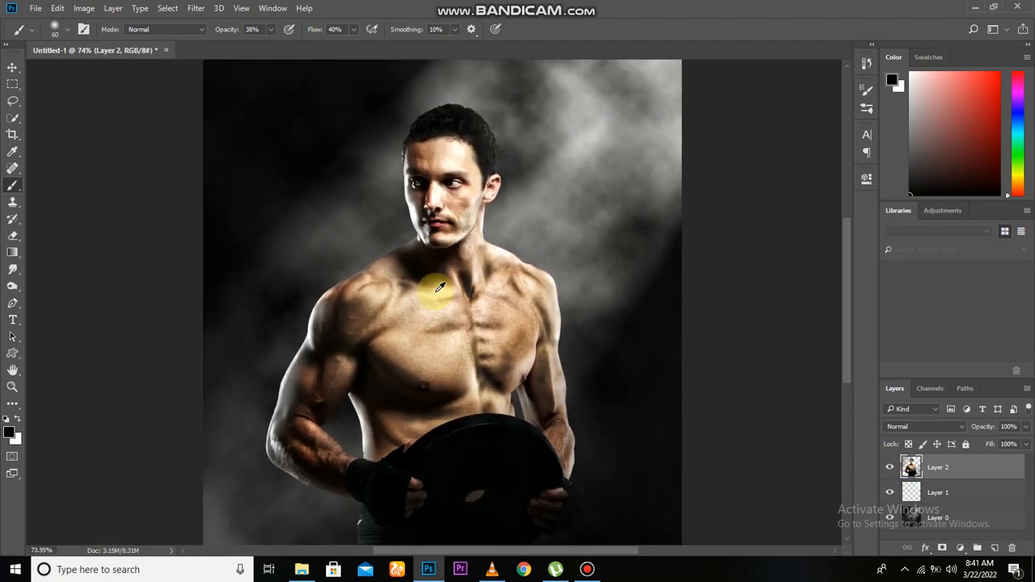
Step: Add a Brightness/Contrast adjustment clipped to the man's layer with brightness -26 and contrast 33
left_click(958, 549)
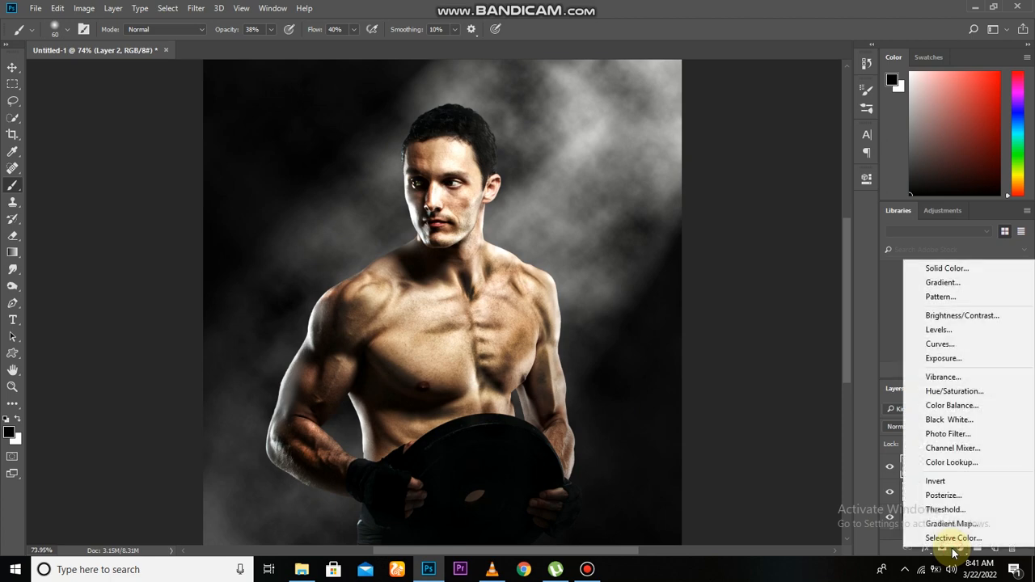
left_click(955, 317)
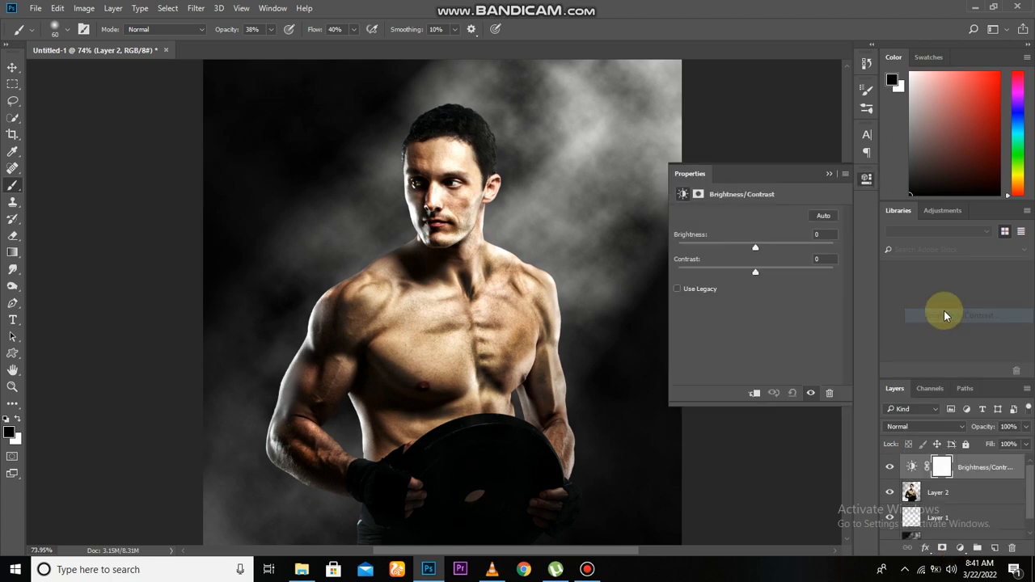
left_click(754, 393)
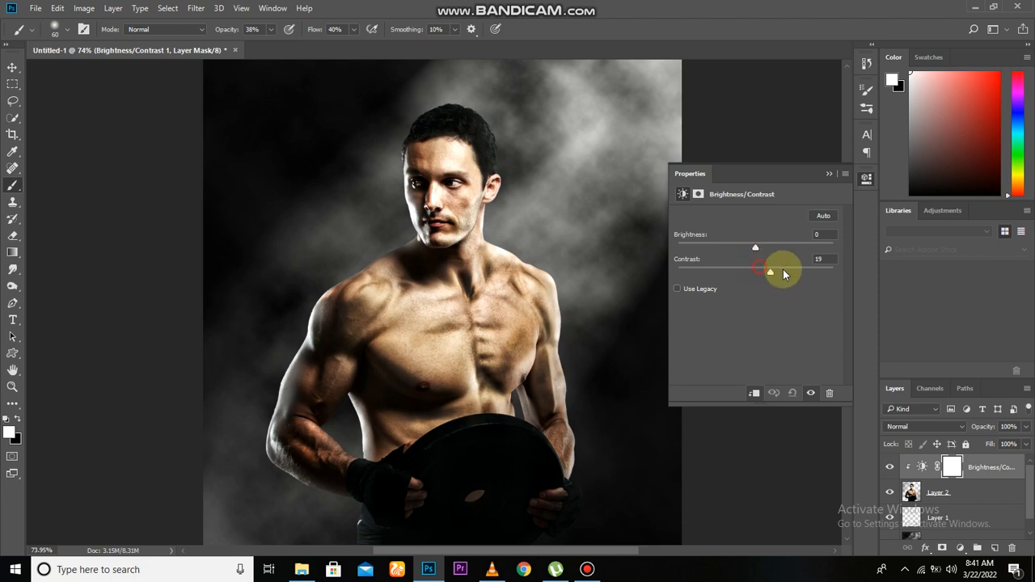
left_click_drag(783, 270, 757, 279)
mouse_move(754, 249)
left_mouse_down()
mouse_move(723, 253)
mouse_move(754, 259)
left_mouse_up()
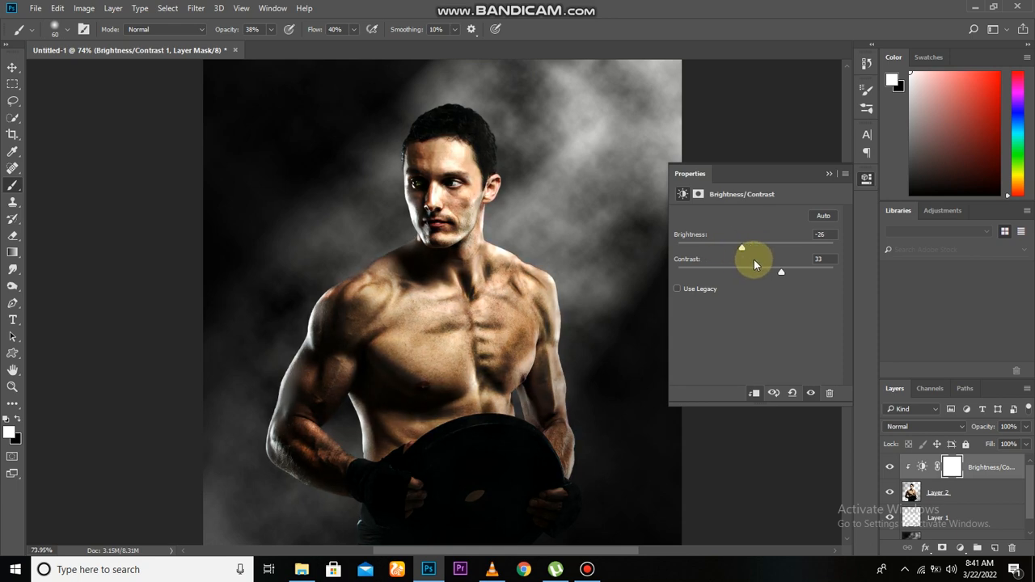
left_click(828, 175)
Step: Compare the whole poster with the Brightness/Contrast adjustment hidden and shown
scroll(485, 299, "down", 2)
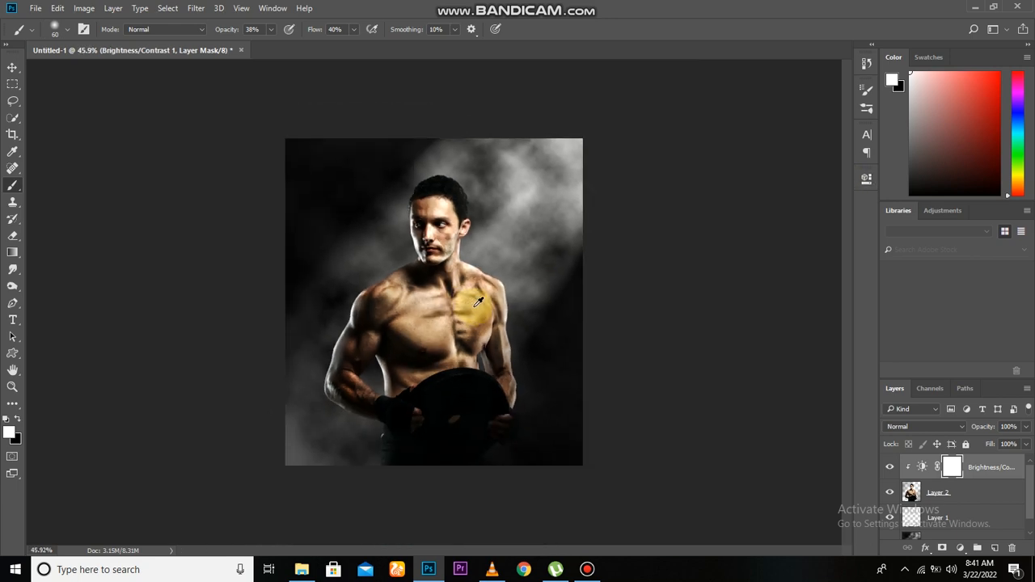
left_click(887, 466)
left_click(887, 467)
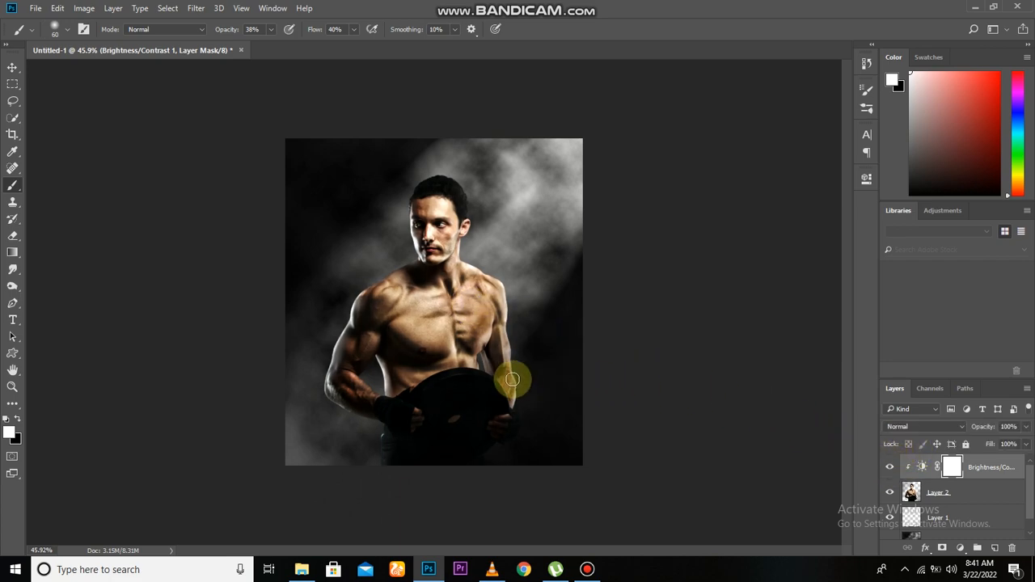
scroll(511, 367, "up", 2)
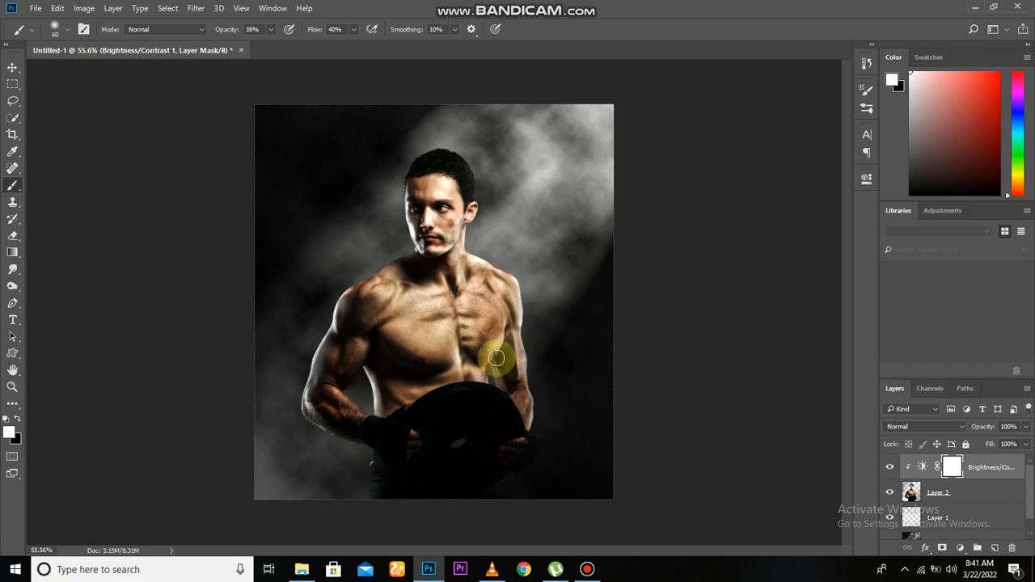
Step: Stamp all visible layers into a new top layer and open it in the Camera Raw filter
key("ctrl+shift+alt+e")
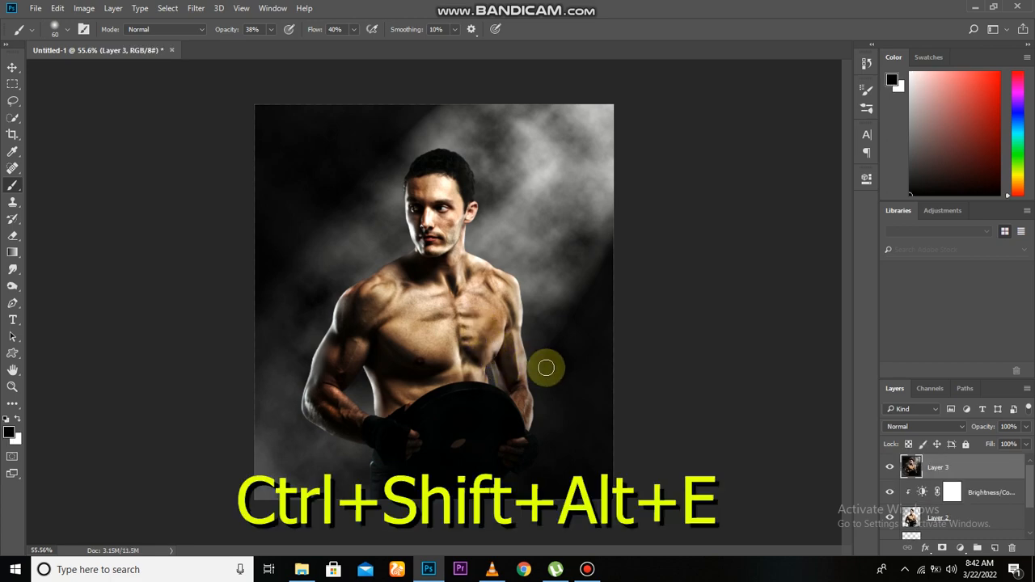
left_click(197, 10)
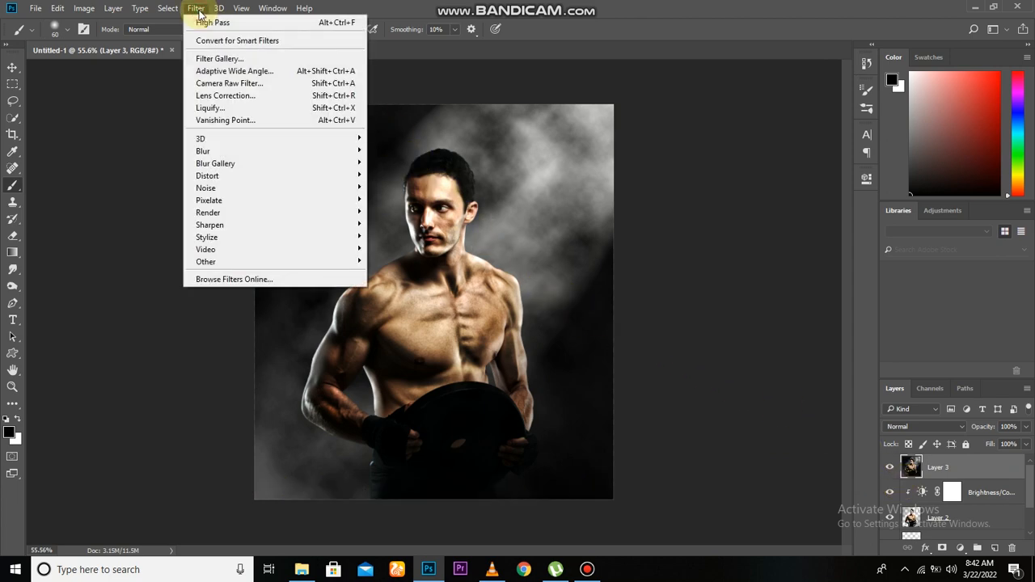
left_click(236, 84)
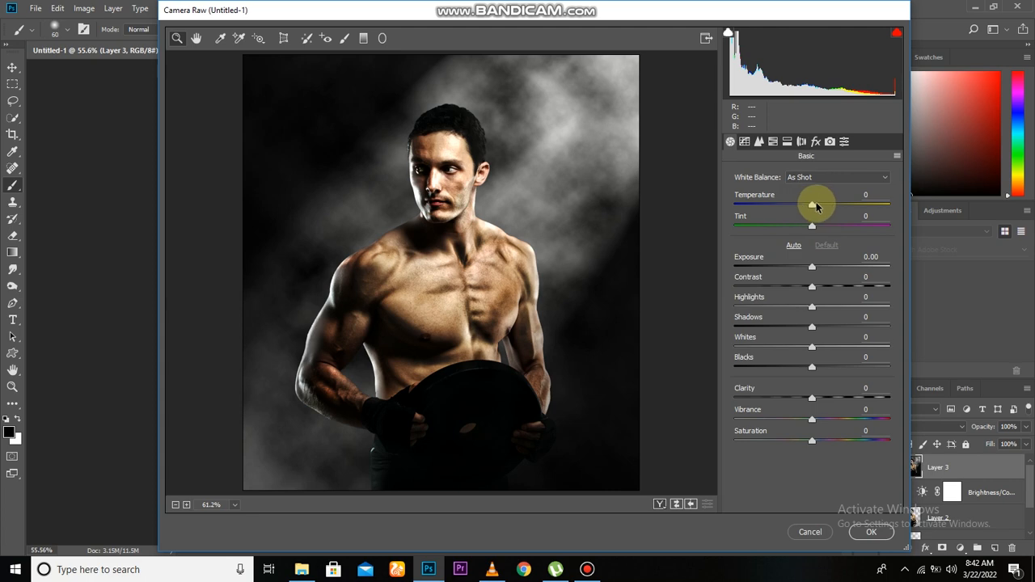
Step: Grade the stamped layer in Camera Raw with temperature -6, contrast +29, highlights -6, blacks +24 and clarity +18
left_click_drag(815, 206, 807, 209)
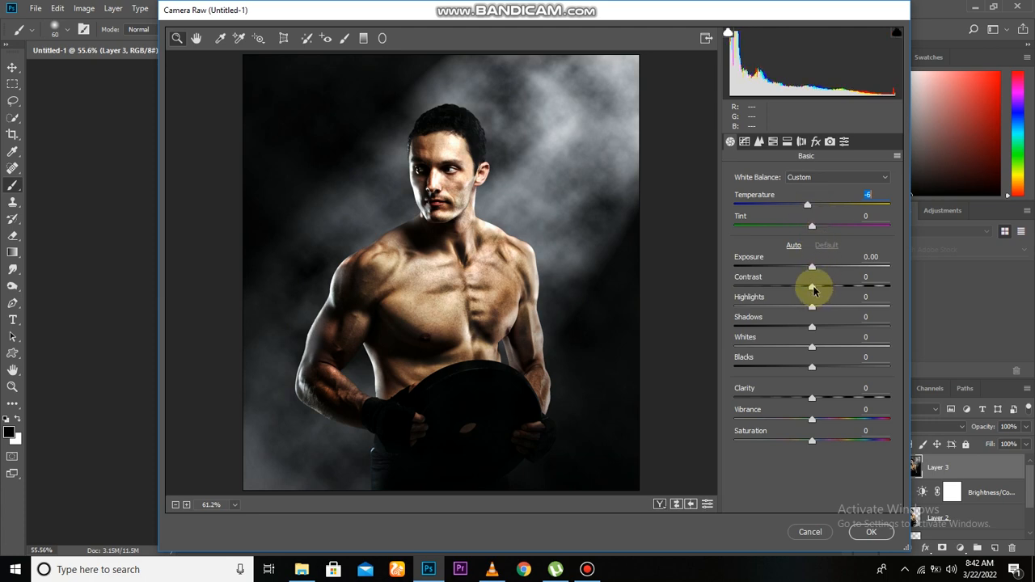
mouse_move(814, 290)
left_mouse_down()
mouse_move(843, 296)
mouse_move(835, 286)
mouse_move(789, 305)
mouse_move(819, 304)
mouse_move(807, 304)
left_mouse_up()
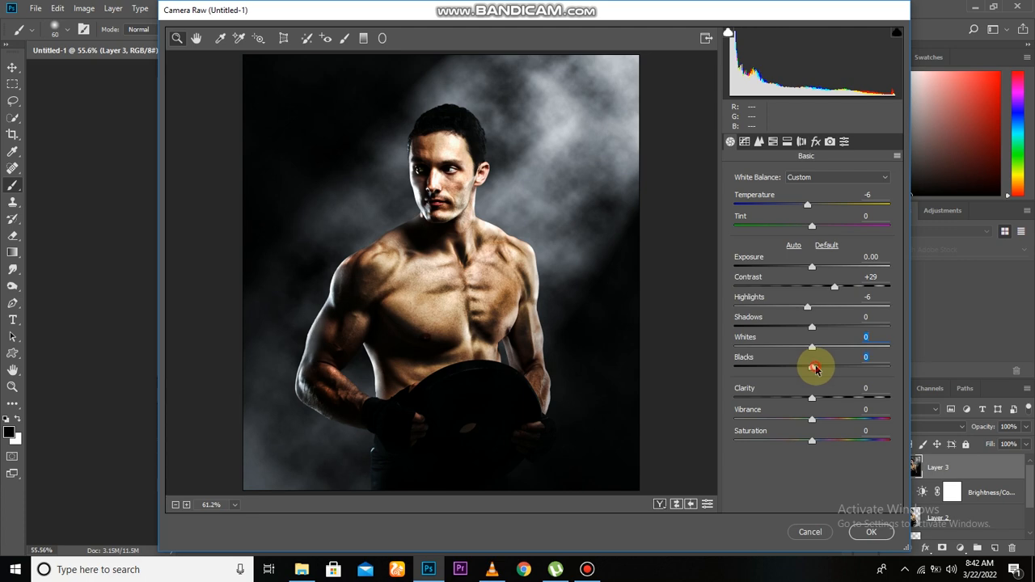
left_click_drag(816, 369, 828, 416)
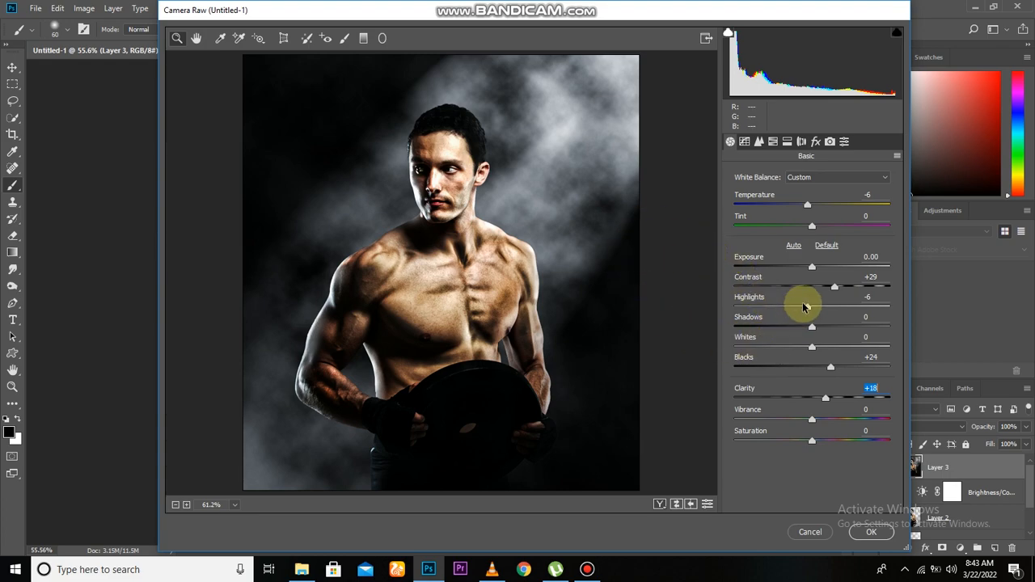
left_click(872, 533)
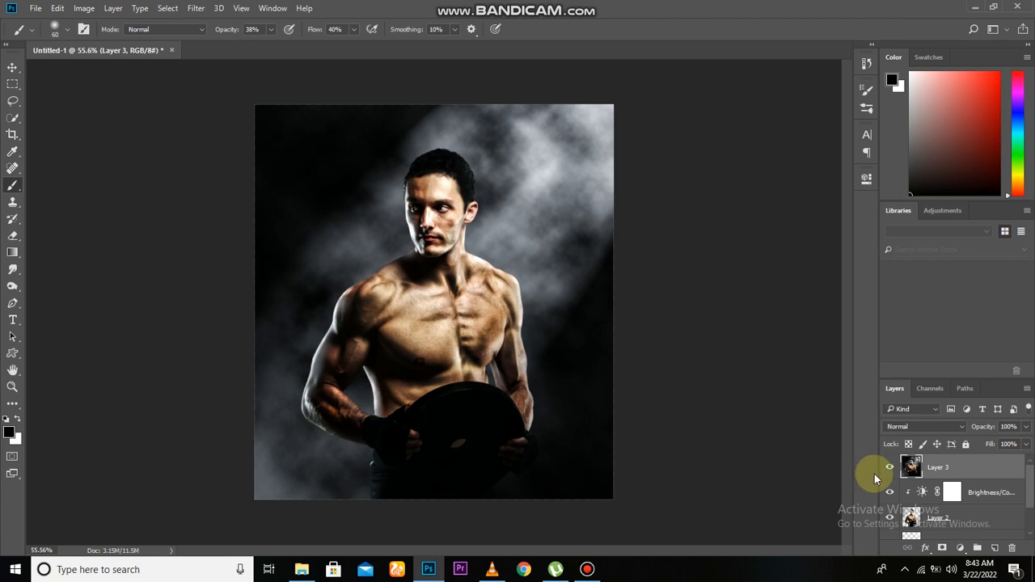
Step: Compare the poster with the graded layer hidden and shown, and toggle the smoky background layer's visibility off and on
left_click(892, 473)
left_click(891, 469)
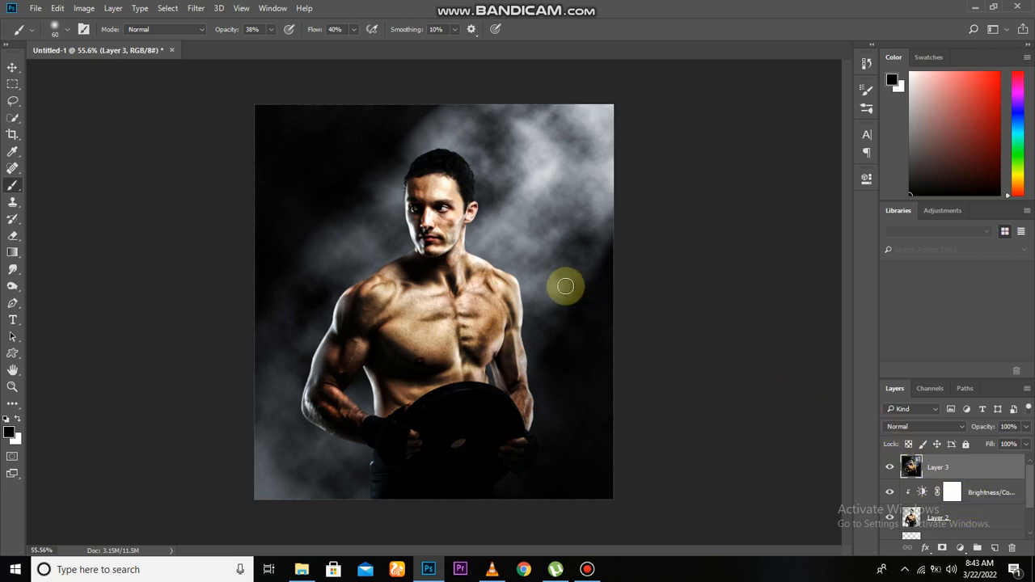
scroll(500, 269, "down", 2)
scroll(500, 270, "down", 3)
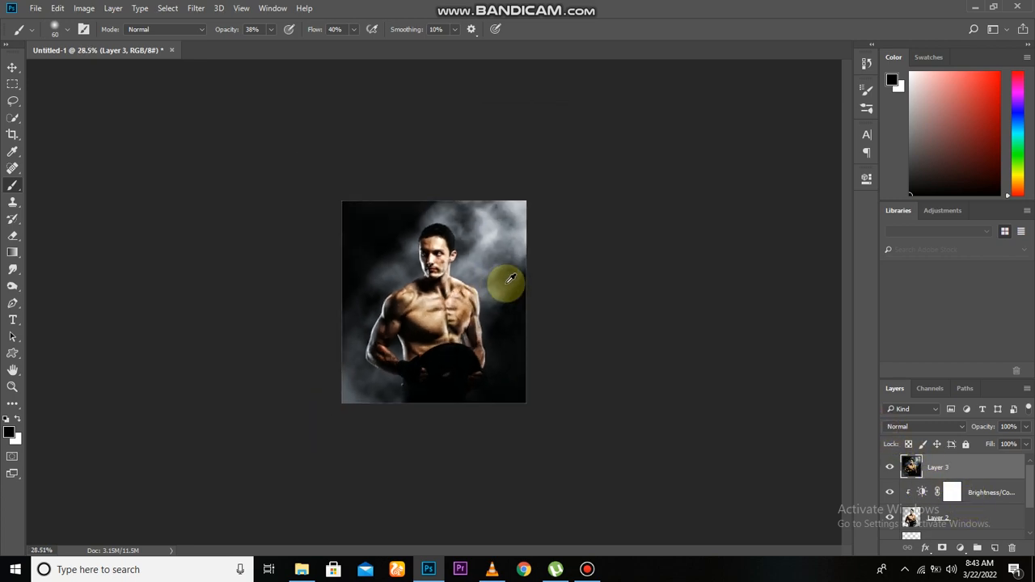
scroll(499, 269, "up", 2)
scroll(950, 499, "down", 2)
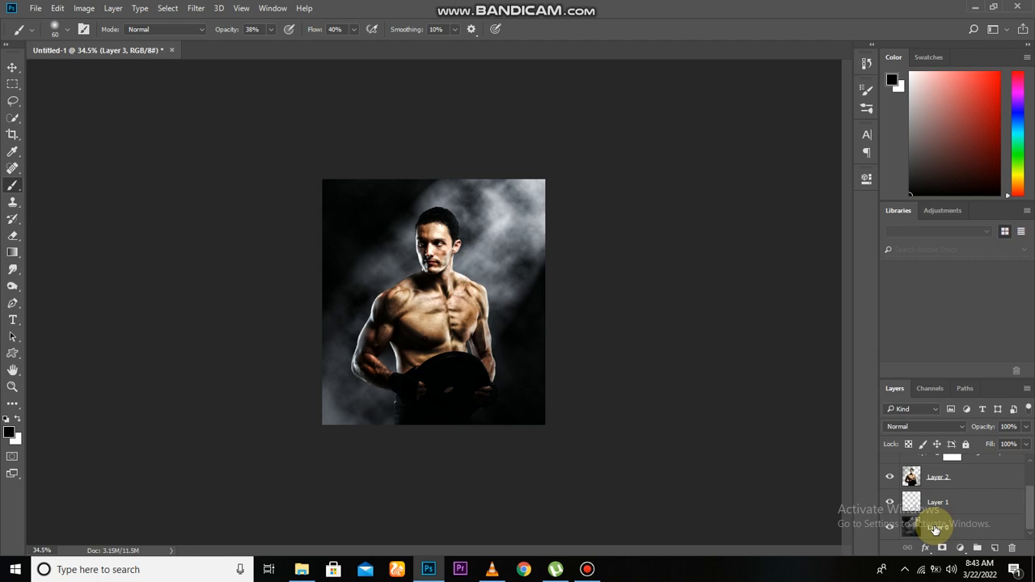
left_click(913, 527)
left_click(887, 526)
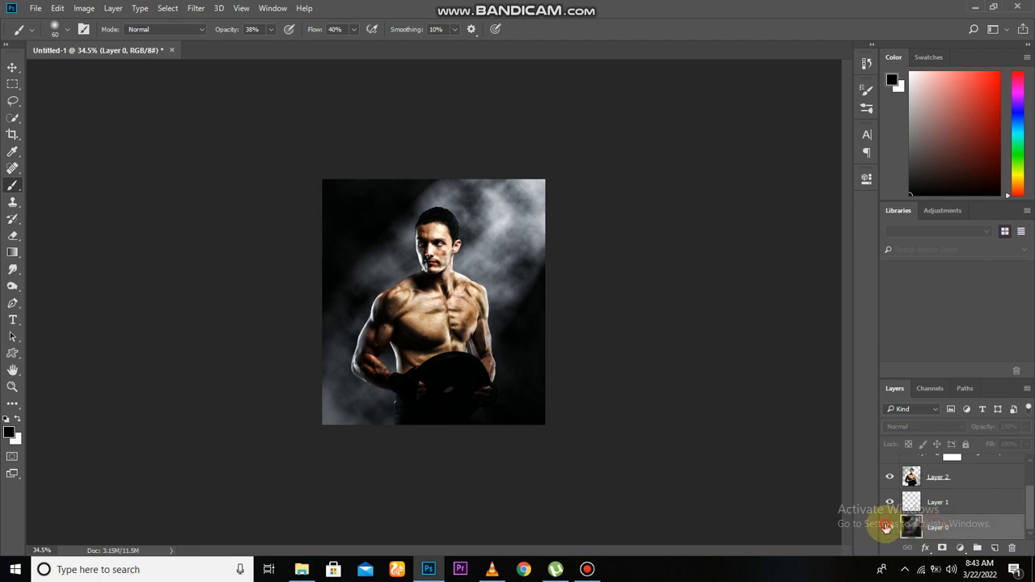
left_click(887, 527)
Step: Add a new layer above the graded layer and paint soft black with a 200 px brush over the background's upper-left area
scroll(971, 484, "up", 2)
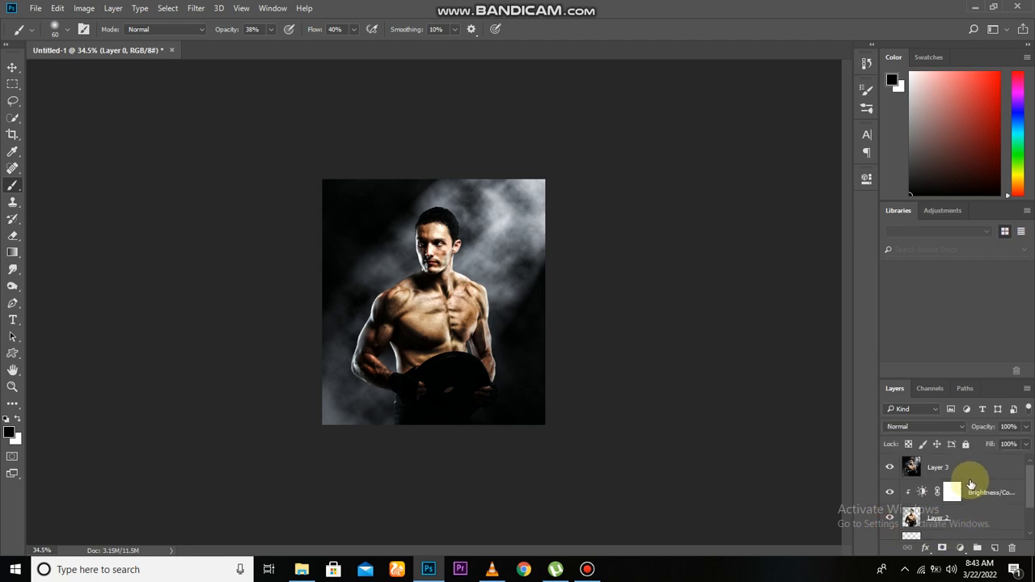
left_click(965, 463)
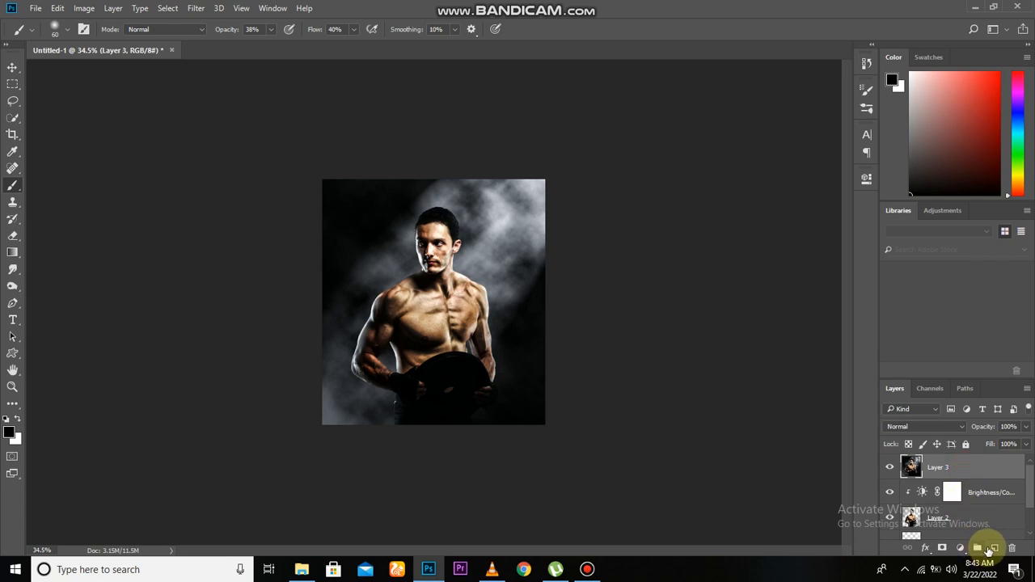
left_click(993, 549)
left_click_drag(475, 349, 473, 336)
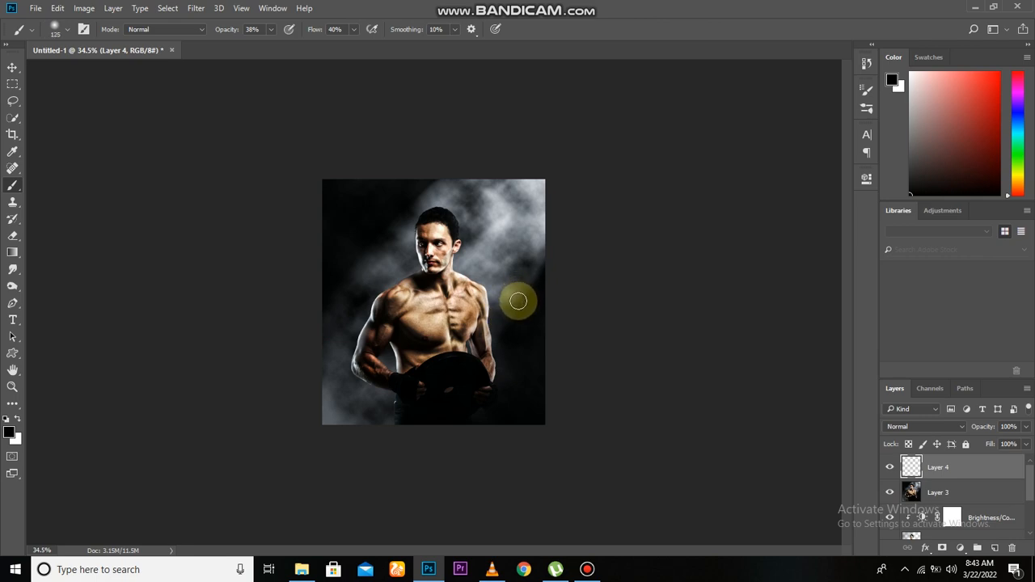
key("]")
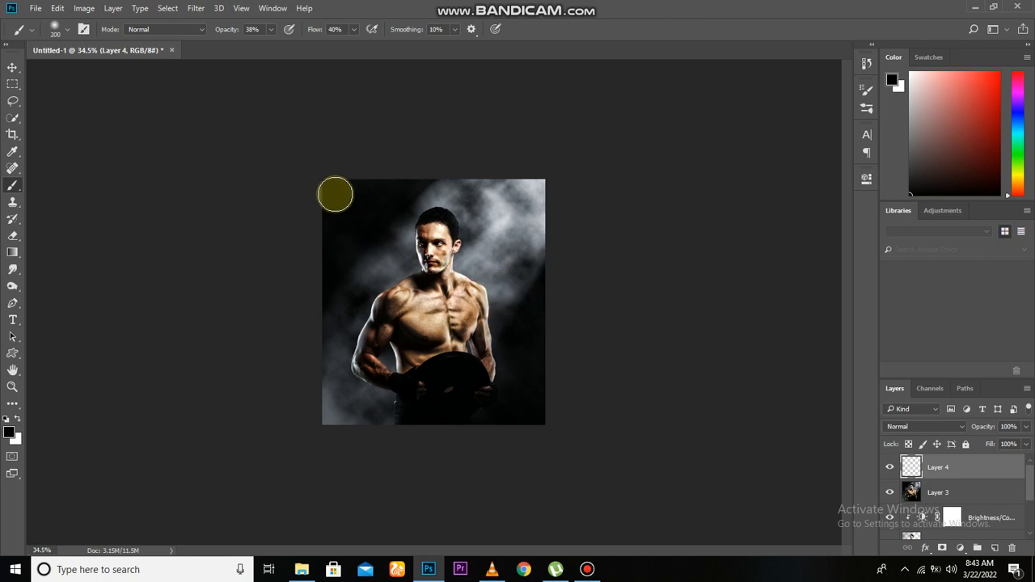
mouse_move(333, 211)
left_mouse_down()
mouse_move(351, 234)
mouse_move(339, 271)
mouse_move(348, 291)
mouse_move(415, 178)
mouse_move(396, 197)
mouse_move(439, 161)
mouse_move(404, 178)
mouse_move(410, 197)
mouse_move(377, 254)
left_mouse_up()
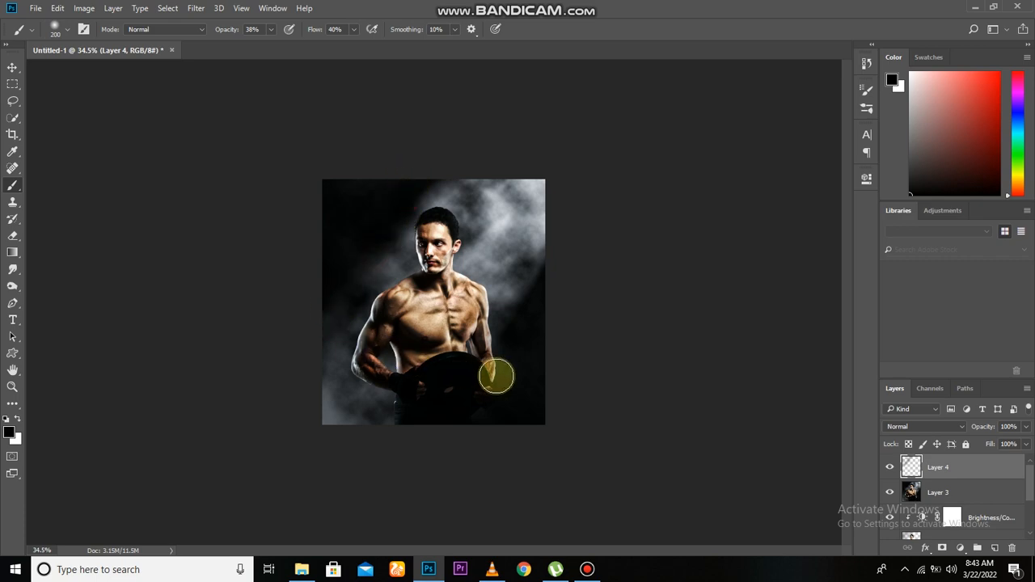
Step: Paint black over the smoke above the man's head and along both sides of his body to darken the background around him
left_click(520, 315)
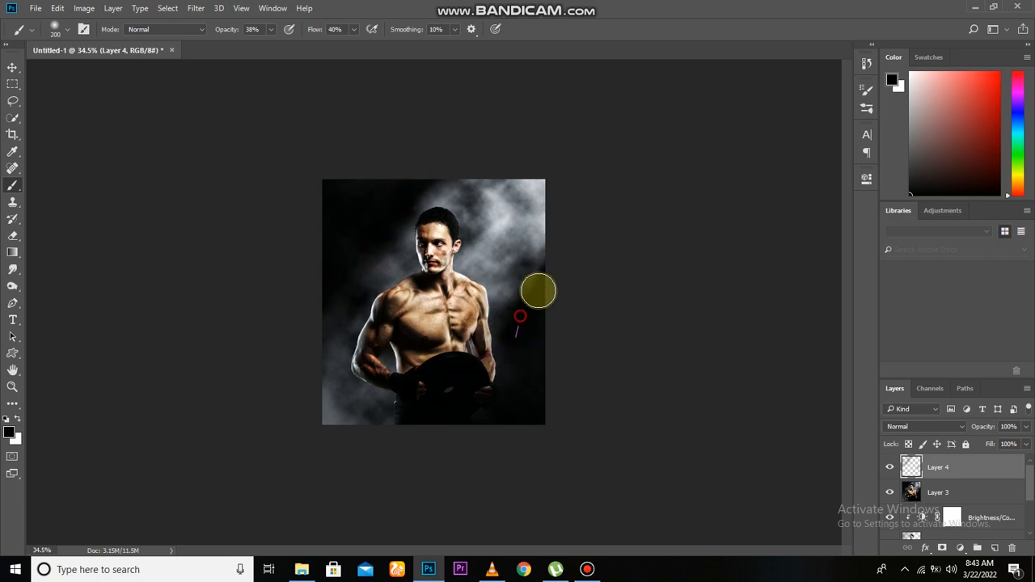
left_click(546, 285)
left_click_drag(539, 363, 520, 395)
mouse_move(552, 333)
left_mouse_down()
mouse_move(552, 372)
mouse_move(534, 371)
mouse_move(527, 320)
left_mouse_up()
mouse_move(538, 280)
left_mouse_down()
mouse_move(517, 311)
mouse_move(496, 312)
mouse_move(507, 279)
left_mouse_up()
mouse_move(491, 192)
left_mouse_down()
mouse_move(444, 173)
mouse_move(428, 175)
mouse_move(420, 200)
mouse_move(416, 185)
mouse_move(428, 181)
mouse_move(416, 201)
left_mouse_up()
left_click(349, 296)
left_click_drag(348, 296, 367, 268)
left_click_drag(402, 234, 389, 265)
mouse_move(436, 200)
left_mouse_down()
mouse_move(427, 173)
mouse_move(483, 173)
mouse_move(423, 199)
mouse_move(427, 171)
mouse_move(445, 170)
mouse_move(425, 171)
mouse_move(492, 222)
left_mouse_up()
left_click_drag(524, 309, 515, 306)
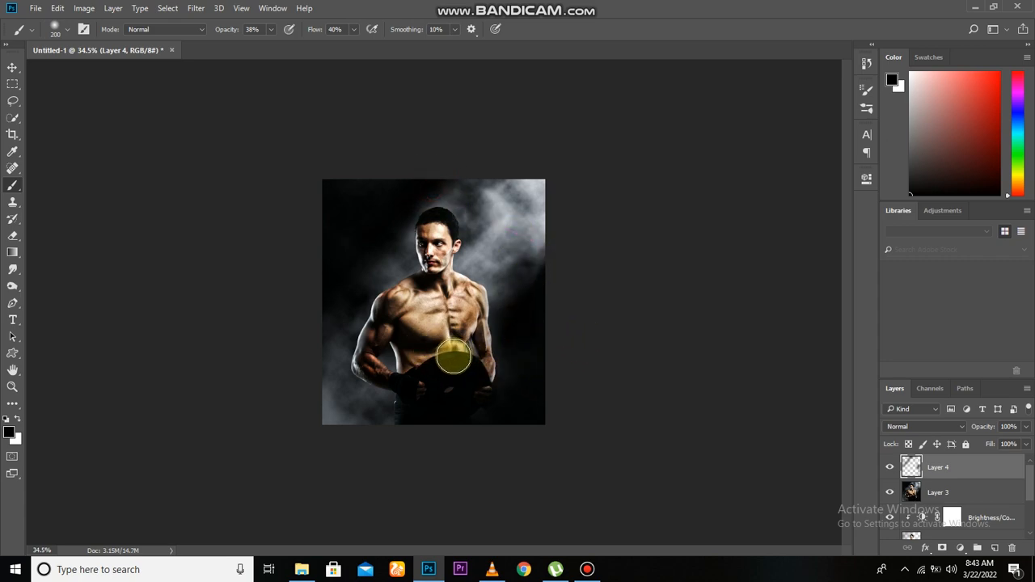
Step: Inspect the finished poster at different magnifications and compare it with the painted darkening layer hidden and shown
scroll(453, 356, "up", 5)
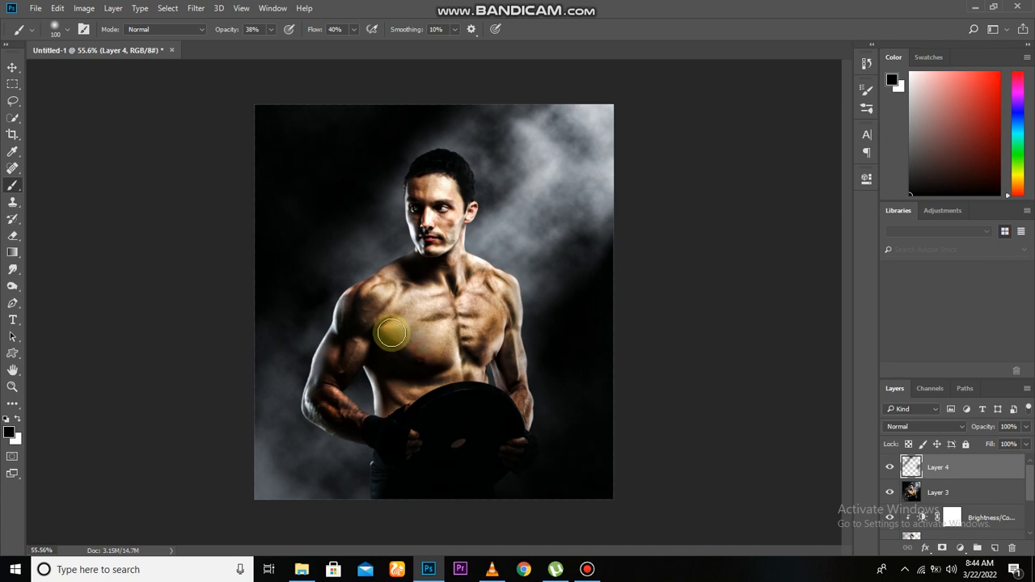
scroll(420, 314, "down", 2)
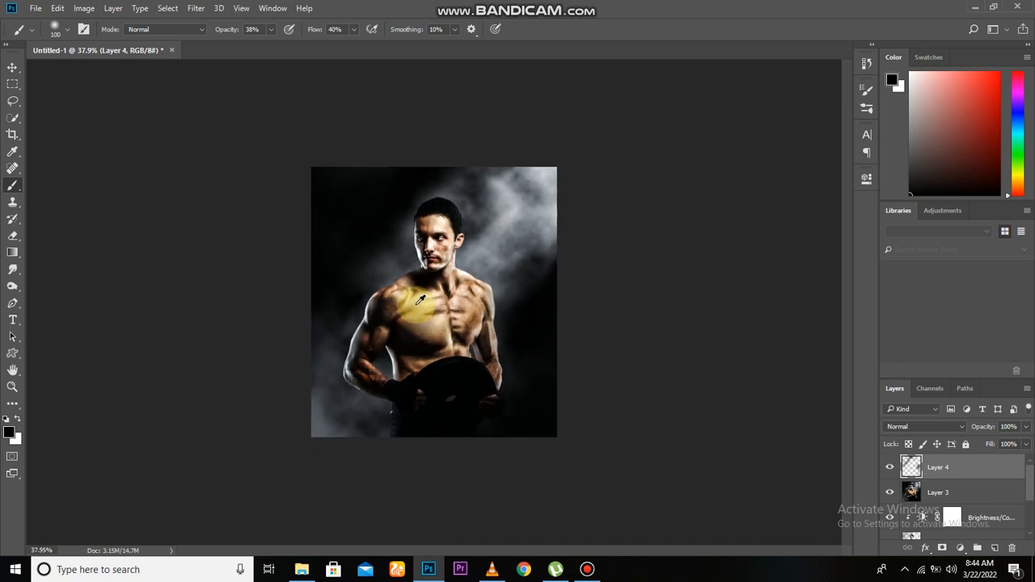
scroll(527, 356, "down", 1)
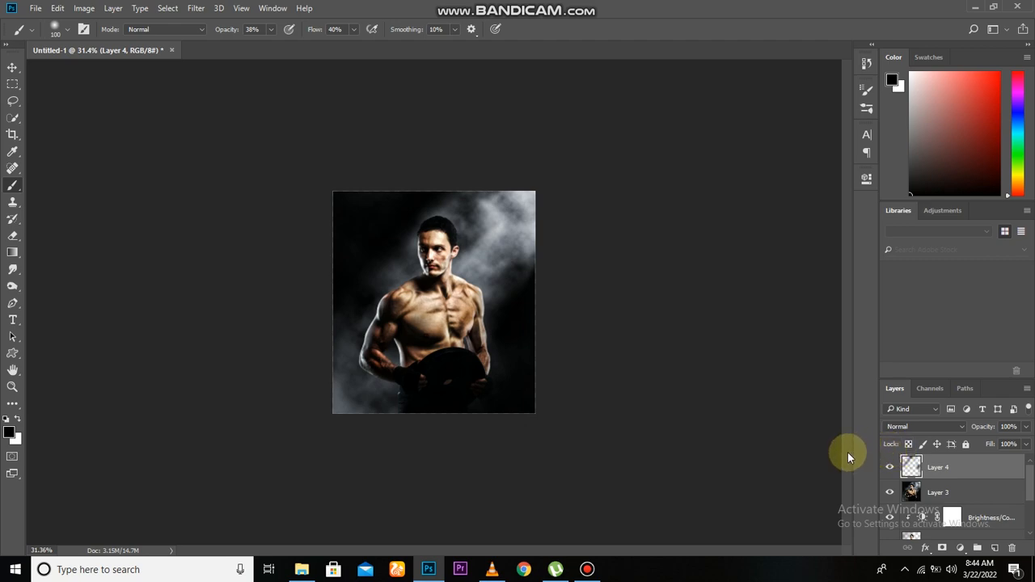
scroll(476, 236, "down", 1)
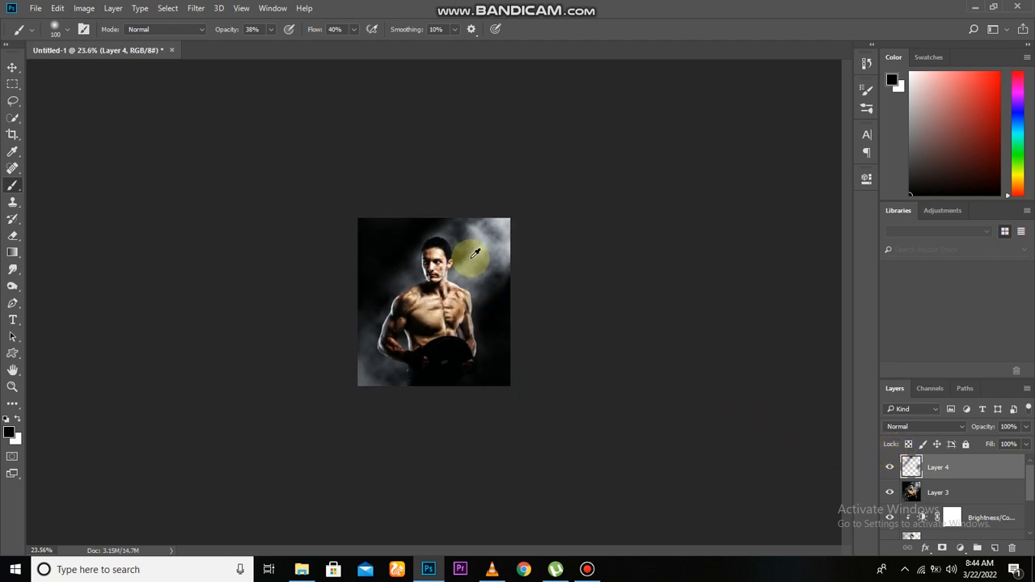
left_click(885, 466)
left_click(885, 467)
scroll(529, 266, "down", 1)
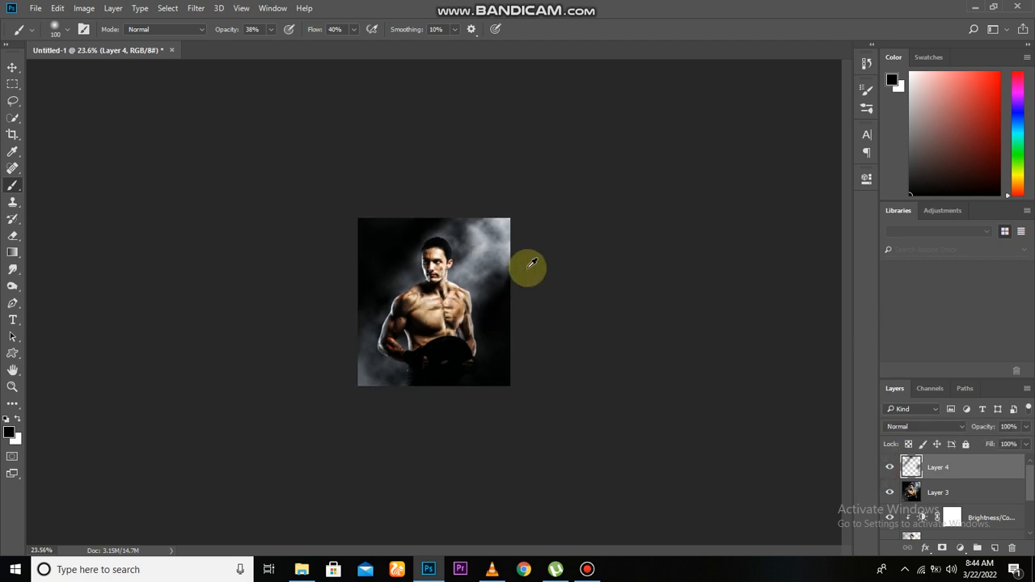
scroll(520, 286, "up", 4)
scroll(507, 328, "up", 4)
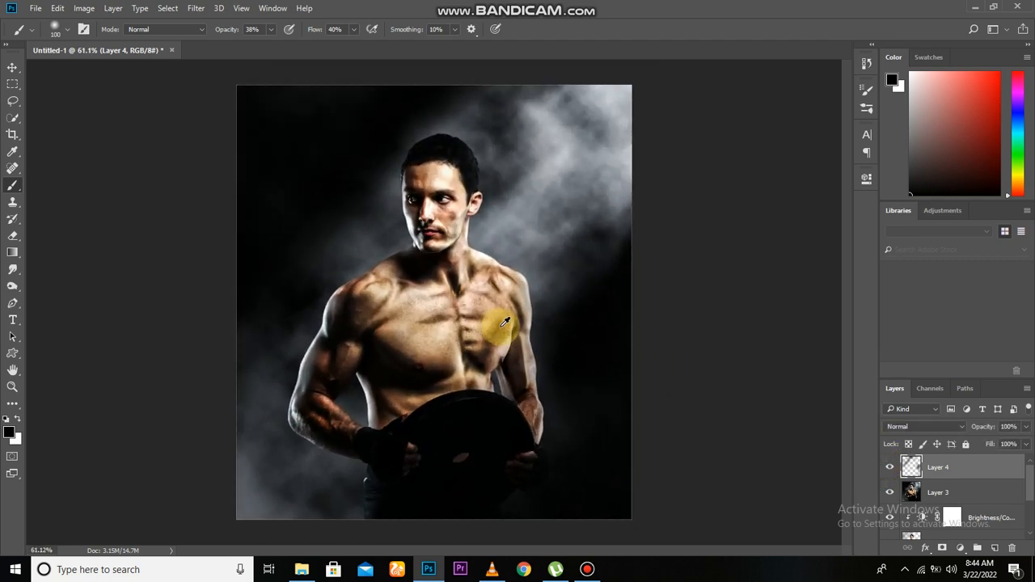
scroll(504, 324, "down", 2)
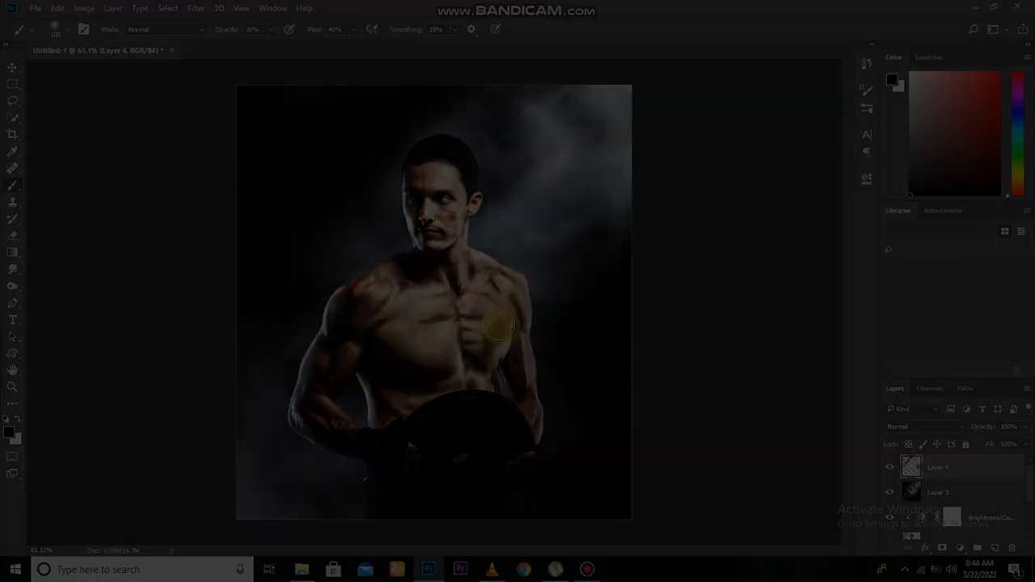